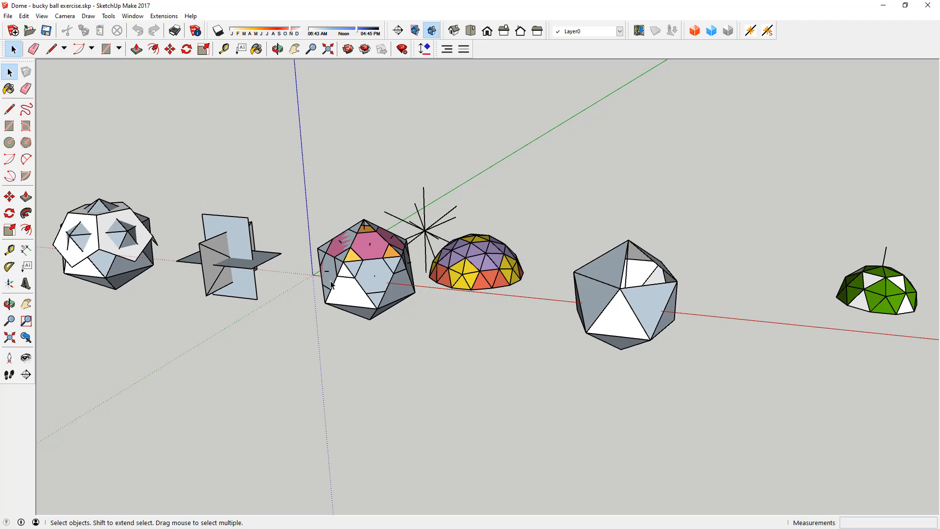
# Step: Examine the purple, yellow and red dome from above, from the front and along its base edge
pyautogui.scroll(5, 485, 249)
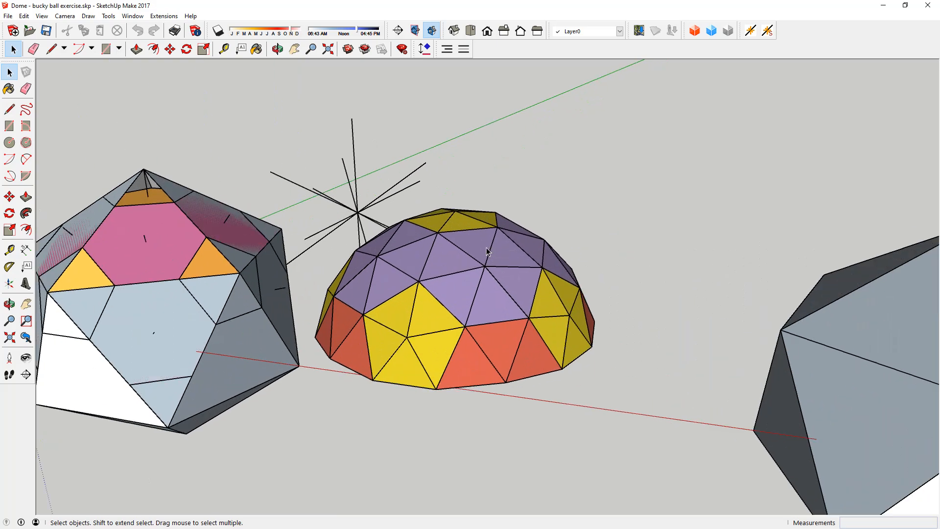
pyautogui.moveTo(484, 248); pyautogui.dragTo(534, 328, button='middle')
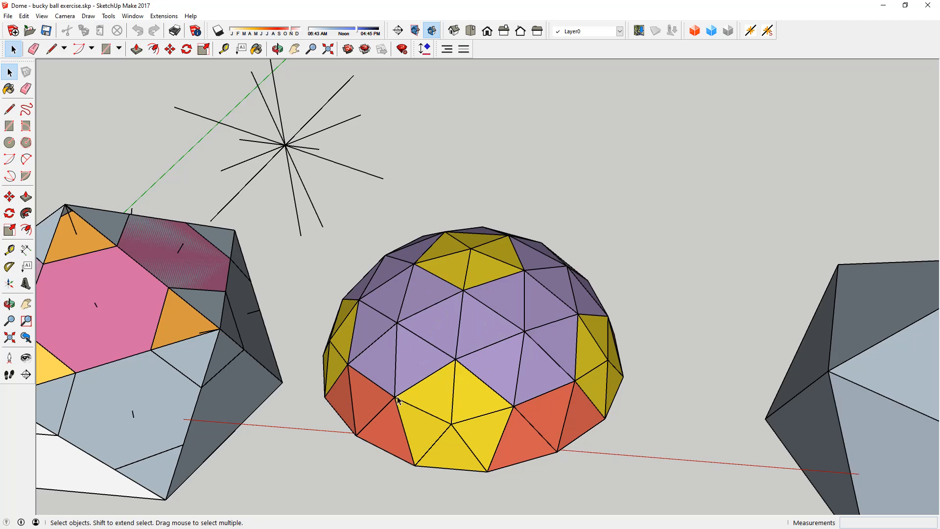
pyautogui.moveTo(372, 409); pyautogui.dragTo(386, 253, button='middle')
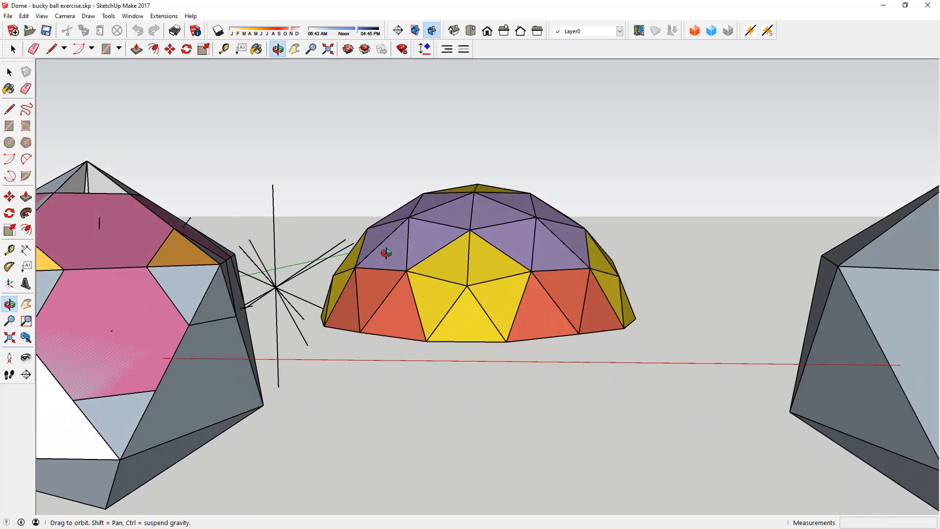
pyautogui.press('F3')
pyautogui.press('space')
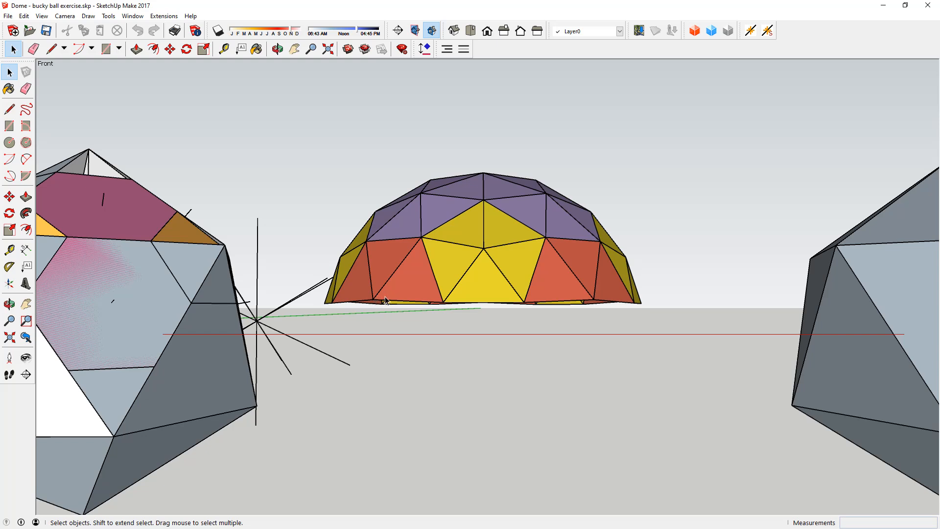
pyautogui.moveTo(495, 314); pyautogui.dragTo(458, 298, button='middle')
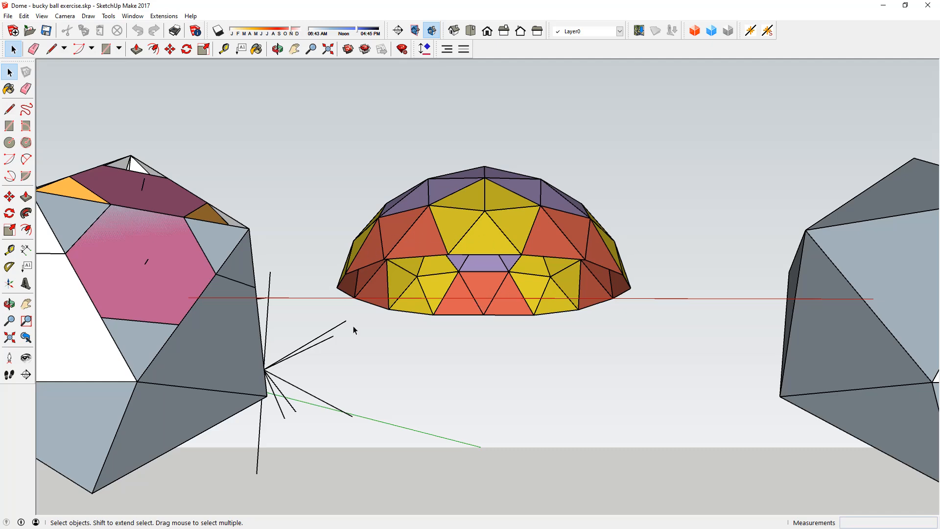
pyautogui.moveTo(469, 254); pyautogui.dragTo(409, 303, button='middle')
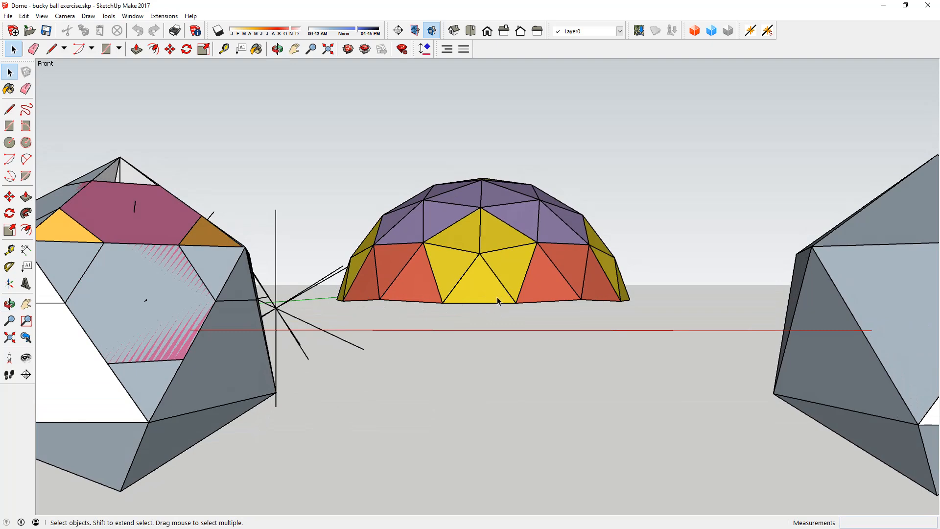
pyautogui.scroll(-1, 498, 291)
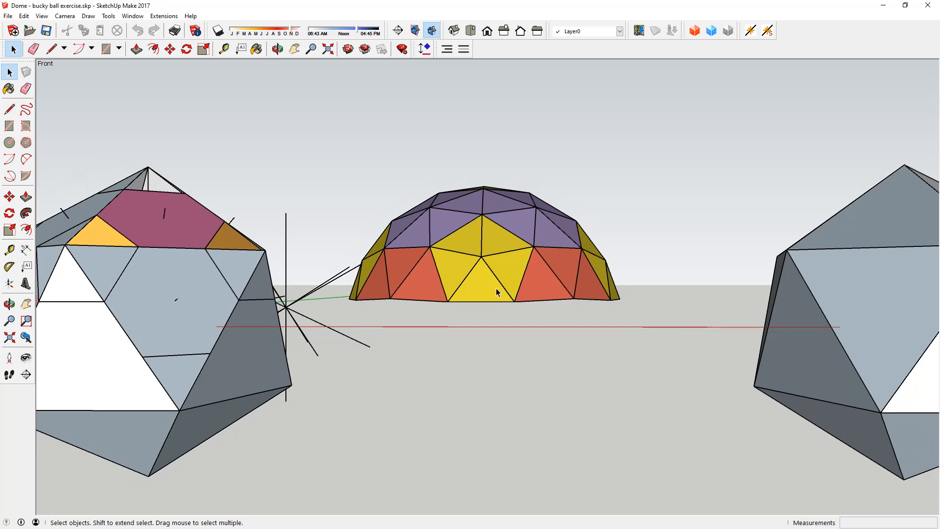
pyautogui.scroll(-1, 496, 288)
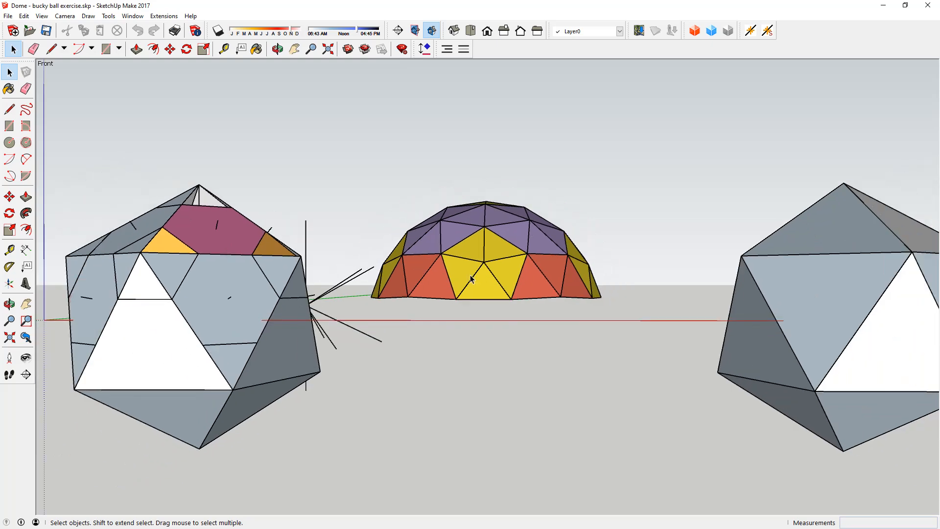
pyautogui.moveTo(496, 263); pyautogui.dragTo(435, 374, button='middle')
pyautogui.scroll(-3, 384, 363)
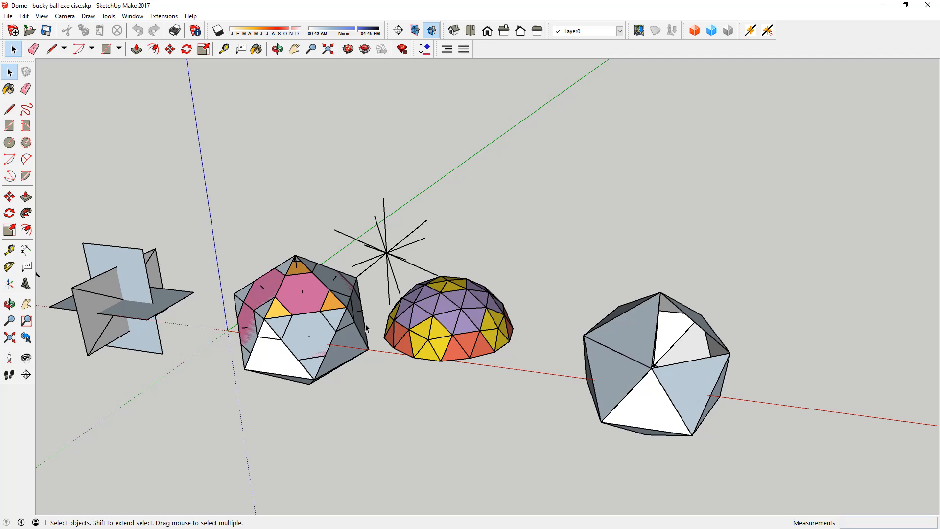
# Step: Examine the green and white dome from above and at ground level, then compare it with the neighbouring solids
pyautogui.scroll(-3, 370, 329)
pyautogui.scroll(2, 715, 338)
pyautogui.scroll(5, 695, 336)
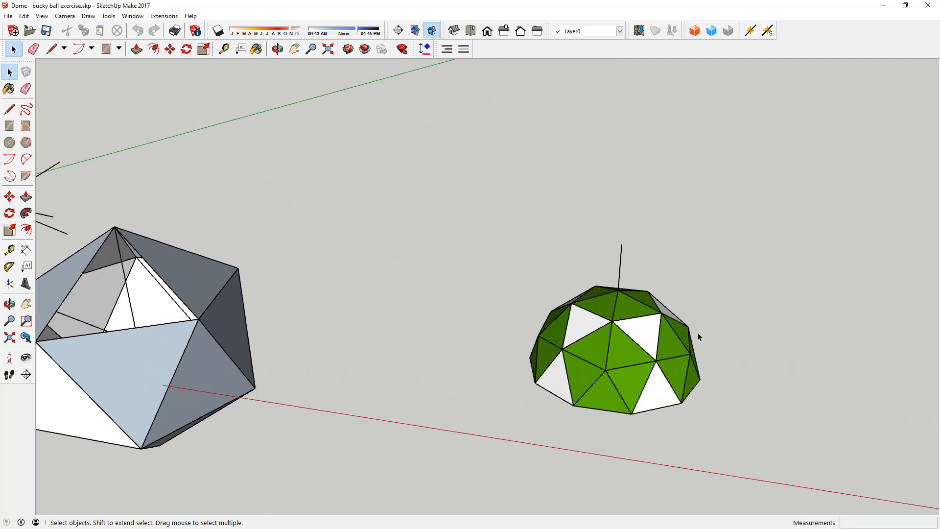
pyautogui.moveTo(659, 379); pyautogui.dragTo(589, 351, button='middle')
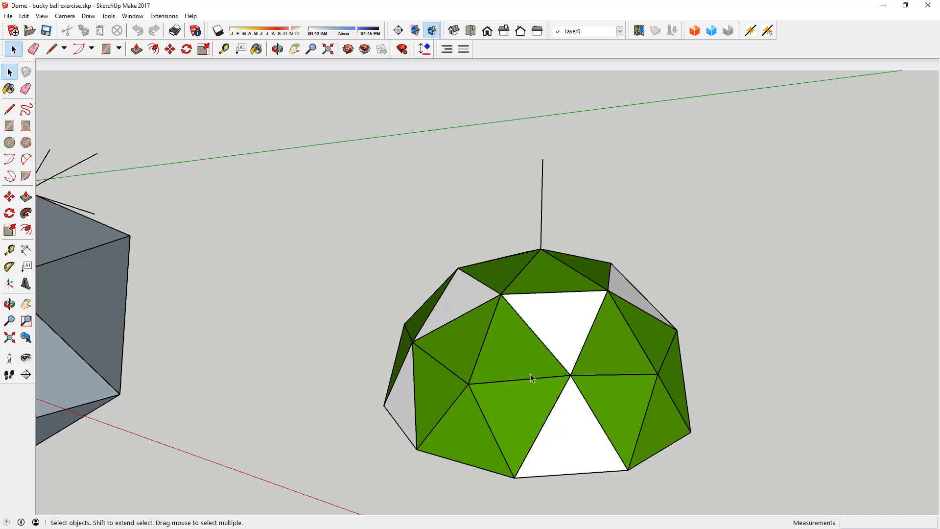
pyautogui.moveTo(506, 375); pyautogui.dragTo(636, 255, button='middle')
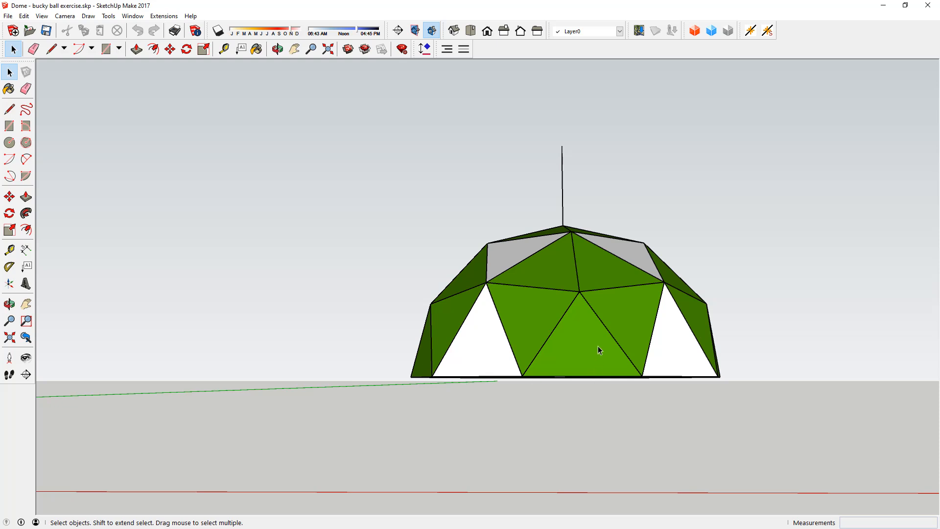
pyautogui.moveTo(598, 343); pyautogui.dragTo(556, 331, button='middle')
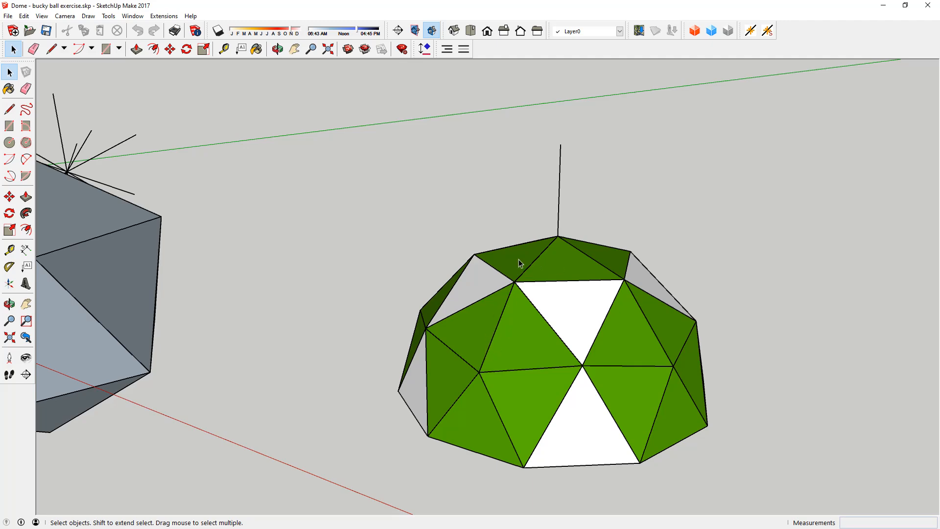
pyautogui.scroll(-5, 583, 369)
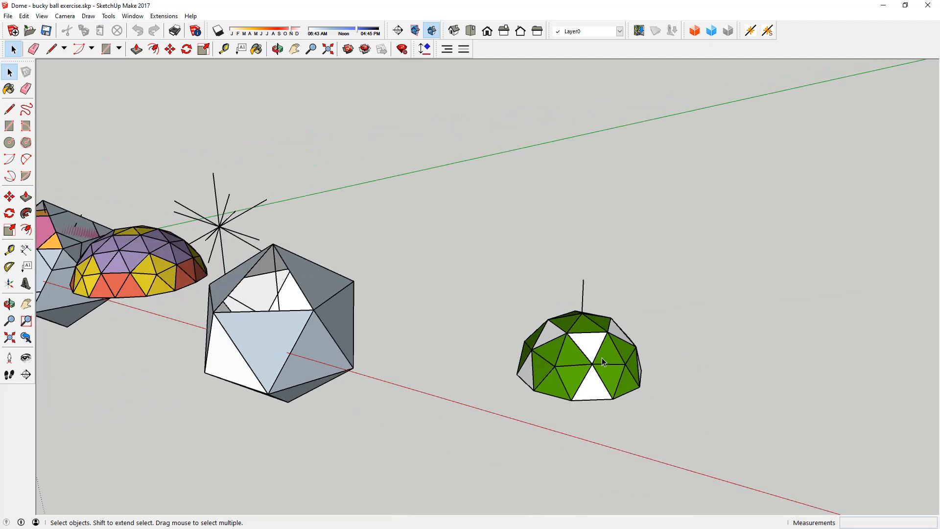
pyautogui.moveTo(94, 205); pyautogui.dragTo(208, 230, button='middle')
pyautogui.scroll(-2, 431, 308)
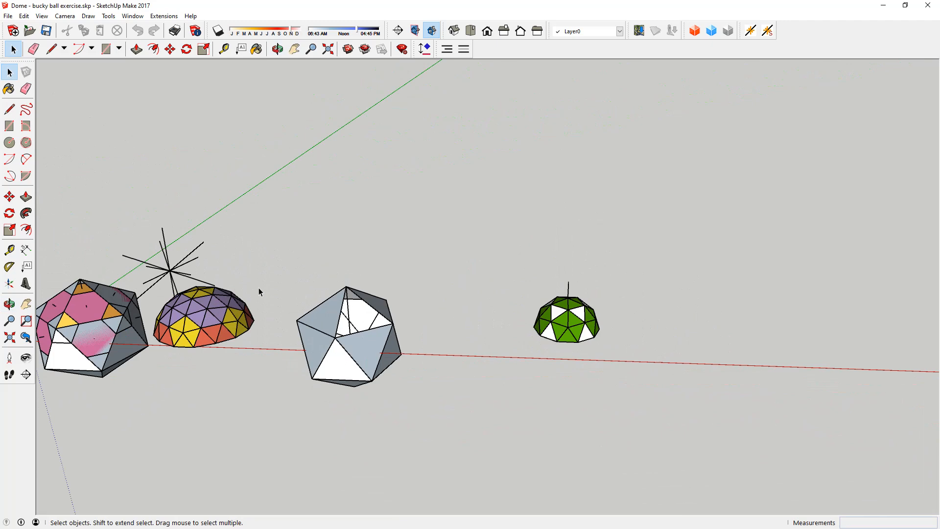
# Step: Compare the two coloured domes, then inspect the green dome's triangular faces and its underside
pyautogui.scroll(4, 179, 308)
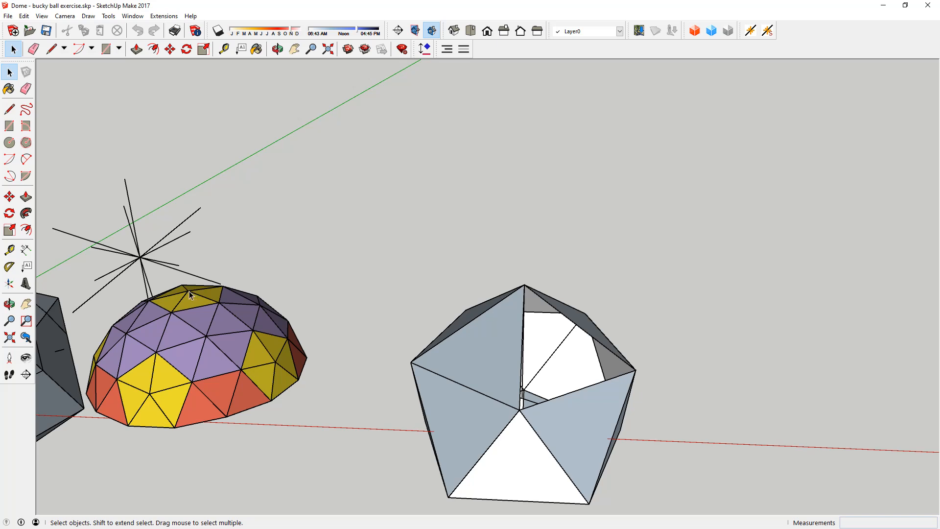
pyautogui.scroll(-1, 159, 392)
pyautogui.scroll(-1, 160, 392)
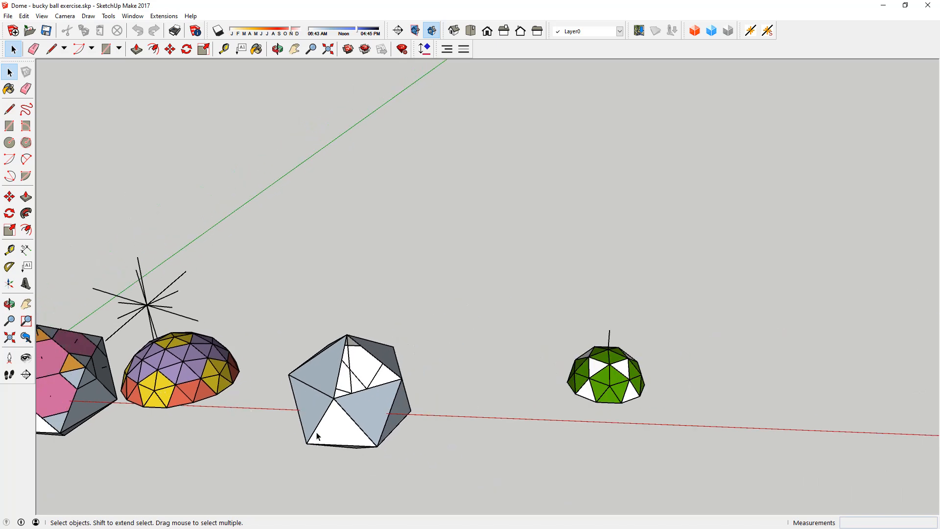
pyautogui.scroll(2, 605, 372)
pyautogui.scroll(5, 638, 393)
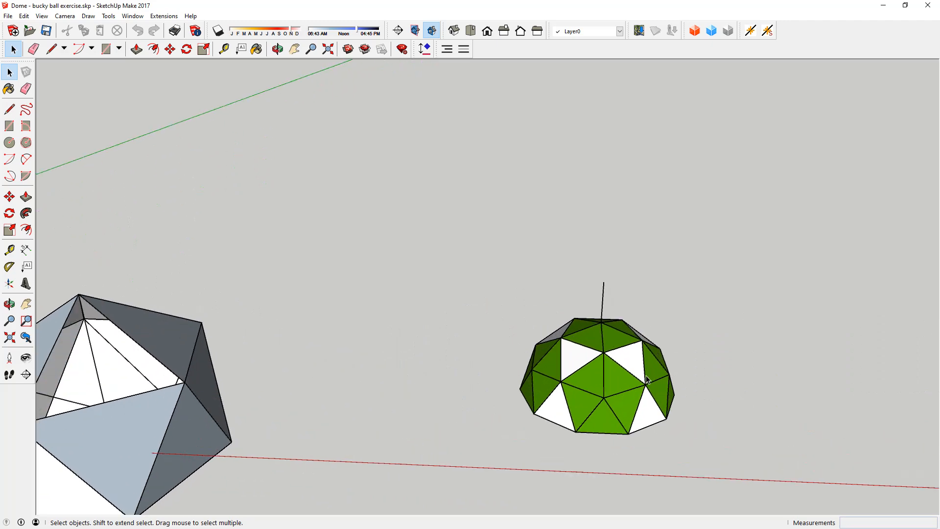
pyautogui.moveTo(642, 384)
pyautogui.mouseDown(button='middle')
pyautogui.moveTo(627, 264)
pyautogui.moveTo(657, 226)
pyautogui.moveTo(636, 219)
pyautogui.moveTo(619, 271)
pyautogui.moveTo(584, 314)
pyautogui.mouseUp(button='middle')
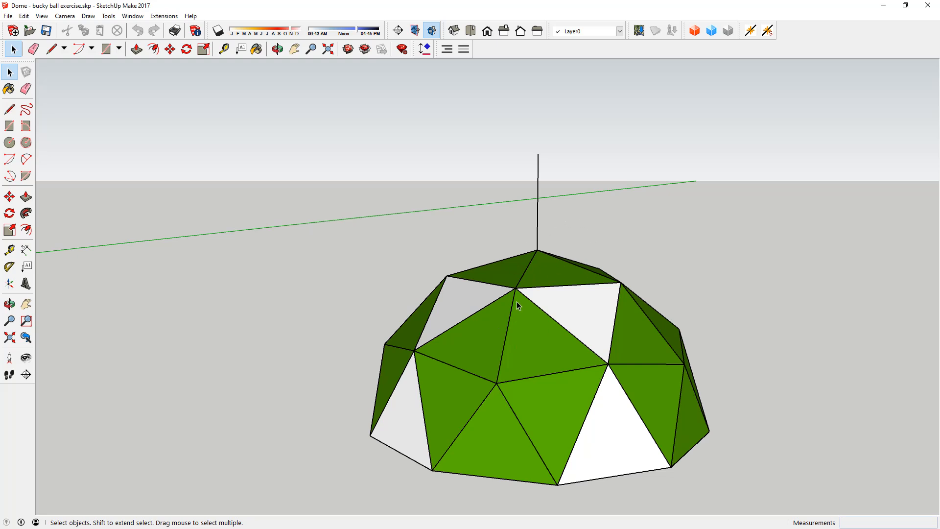
pyautogui.moveTo(529, 361); pyautogui.dragTo(527, 310, button='middle')
pyautogui.moveTo(527, 436); pyautogui.dragTo(522, 407, button='middle')
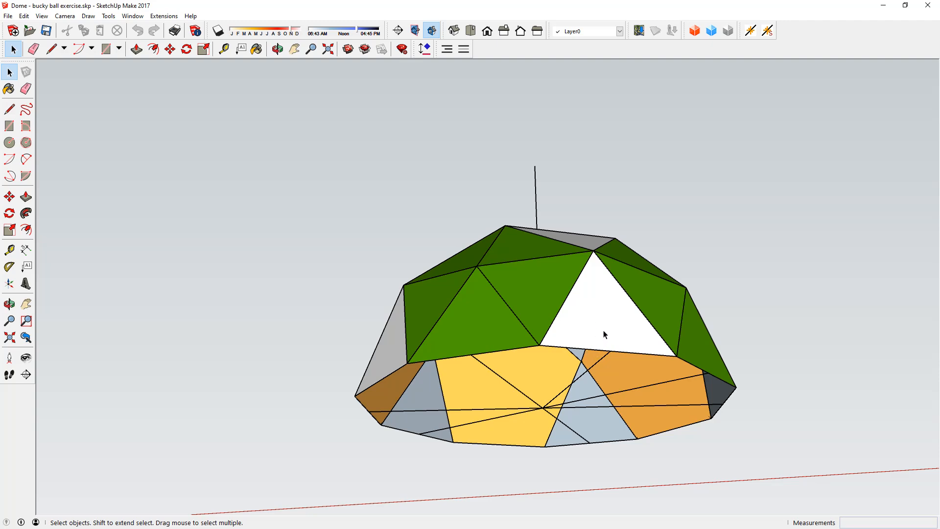
pyautogui.moveTo(493, 340); pyautogui.dragTo(675, 436, button='middle')
pyautogui.scroll(-5, 690, 392)
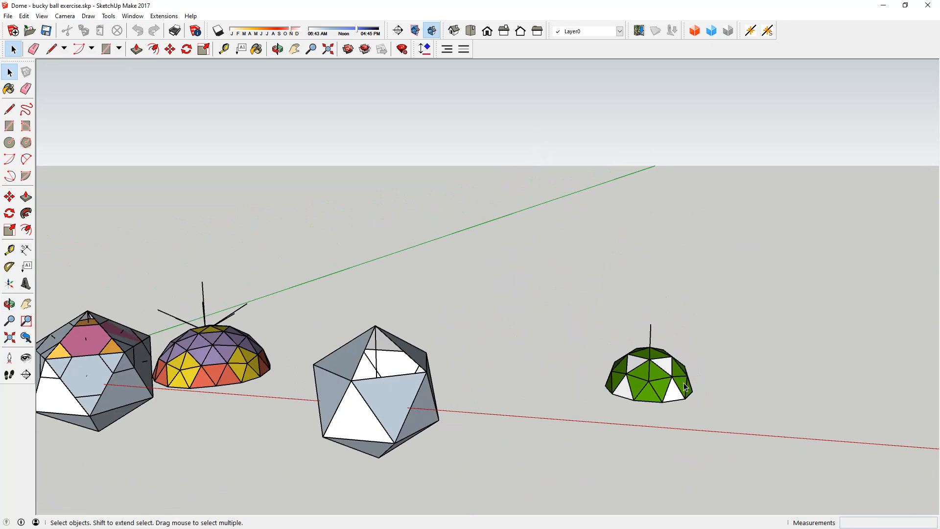
# Step: Review the whole row of models, focusing on the three intersecting rectangles and the star of construction lines
pyautogui.scroll(-2, 684, 387)
pyautogui.moveTo(512, 399); pyautogui.dragTo(438, 392, button='middle')
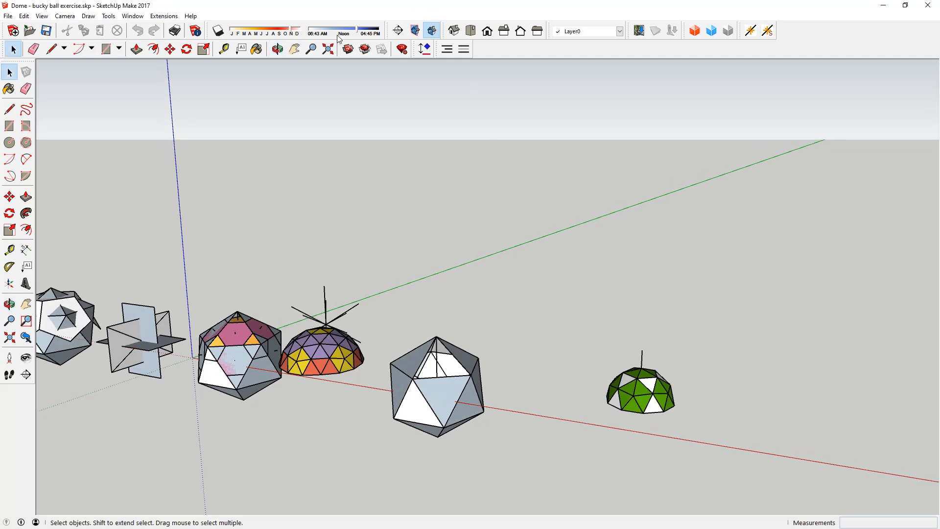
pyautogui.click(329, 48)
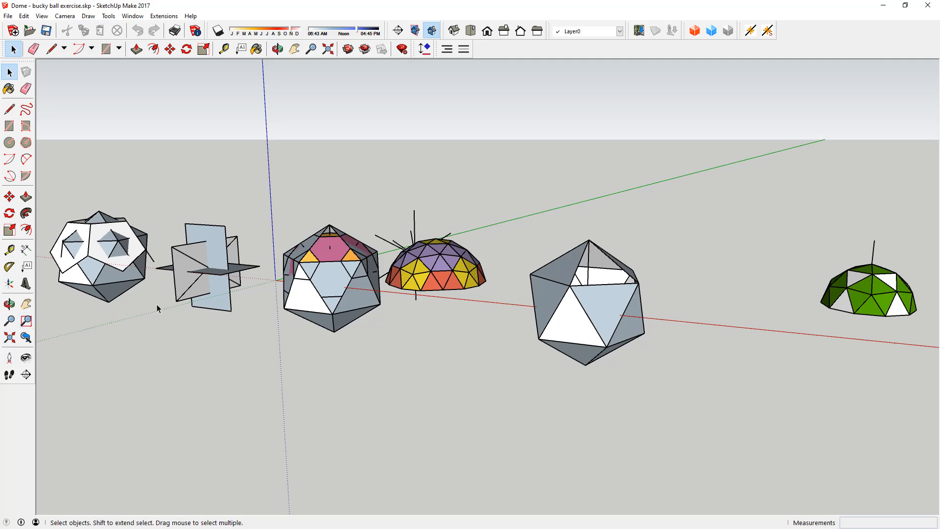
pyautogui.moveTo(495, 269); pyautogui.dragTo(380, 289, button='middle')
pyautogui.scroll(2, 249, 311)
pyautogui.moveTo(248, 311); pyautogui.dragTo(285, 316, button='middle')
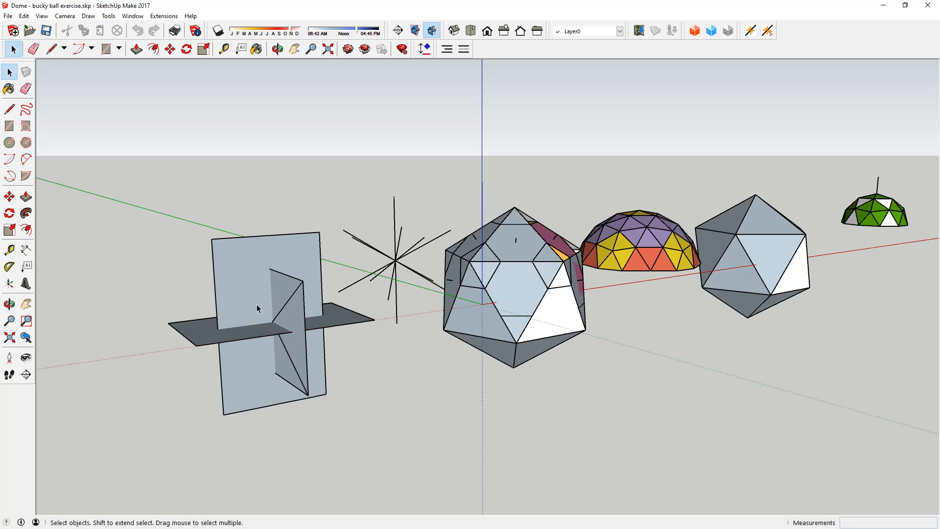
pyautogui.moveTo(262, 310); pyautogui.dragTo(298, 299, button='middle')
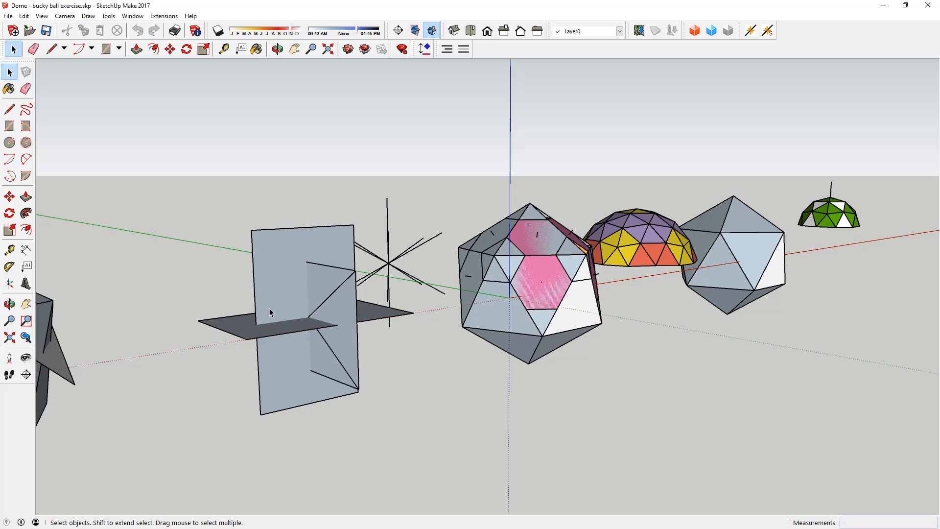
pyautogui.moveTo(579, 285); pyautogui.dragTo(550, 300, button='middle')
pyautogui.moveTo(402, 259); pyautogui.dragTo(405, 235, button='middle')
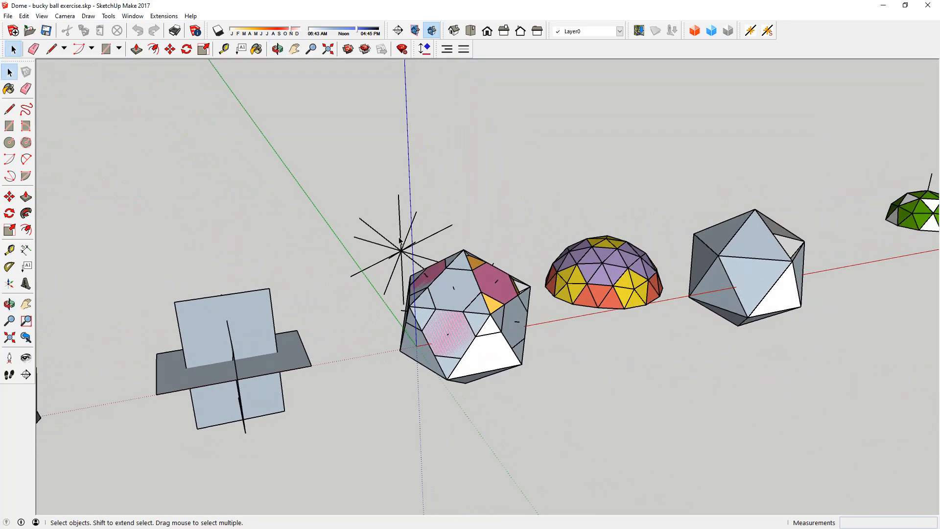
# Step: Delete the front and upper faces of the icosahedron near the origin to expose its interior lines
pyautogui.click(446, 308)
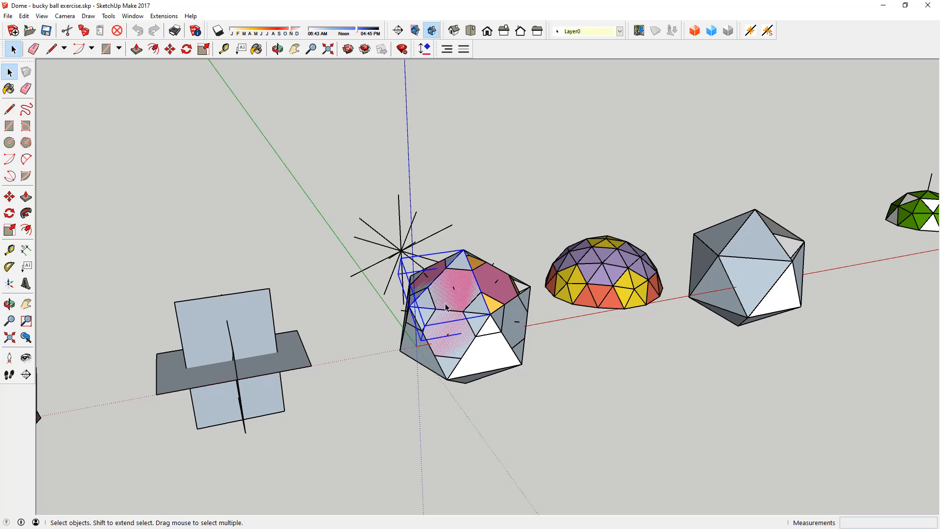
pyautogui.press('Delete')
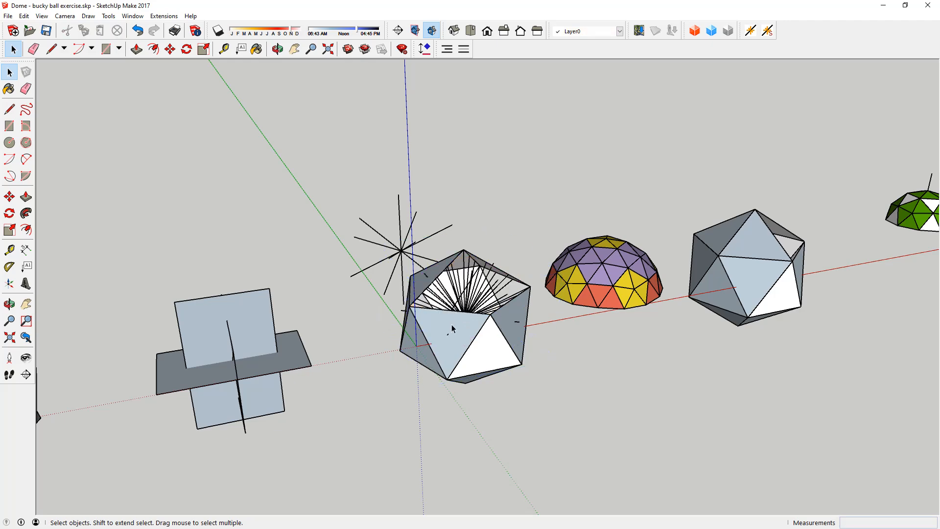
pyautogui.click(452, 329)
pyautogui.press('Delete')
pyautogui.click(485, 348)
pyautogui.press('Delete')
pyautogui.click(509, 319)
pyautogui.press('Delete')
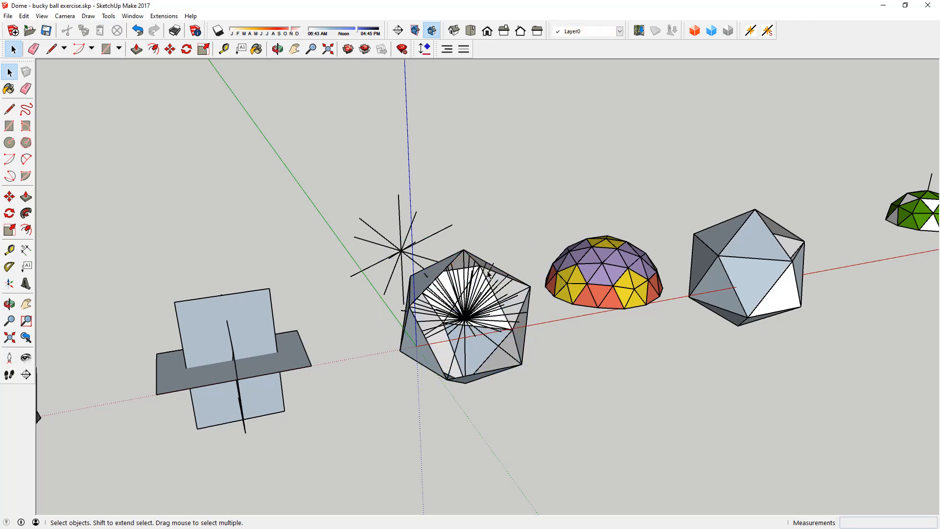
pyautogui.click(453, 263)
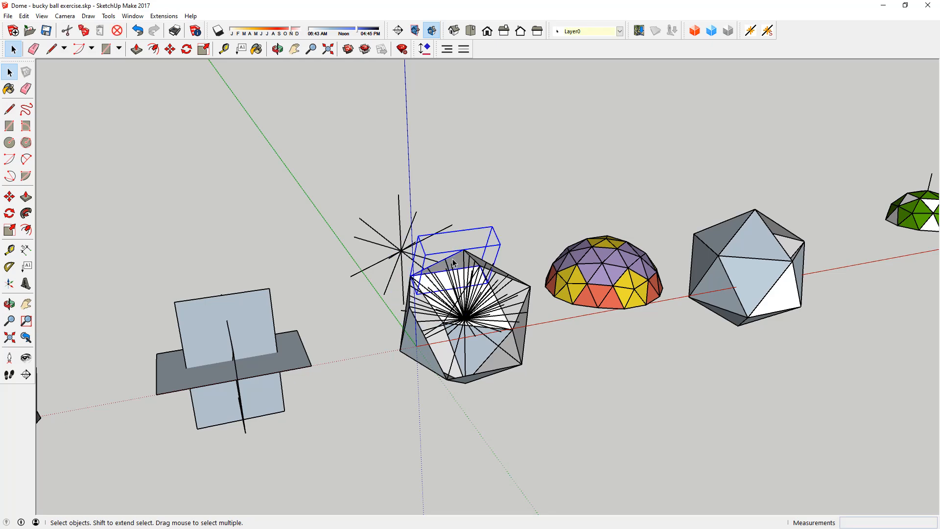
pyautogui.press('Delete')
pyautogui.click(503, 272)
pyautogui.press('Delete')
# Step: Examine the construction lines radiating from the centre inside the opened icosahedron
pyautogui.press('o')
pyautogui.moveTo(478, 335); pyautogui.dragTo(449, 293)
pyautogui.press('space')
pyautogui.scroll(3, 449, 293)
pyautogui.moveTo(449, 293); pyautogui.dragTo(380, 314, button='middle')
pyautogui.scroll(-4, 380, 314)
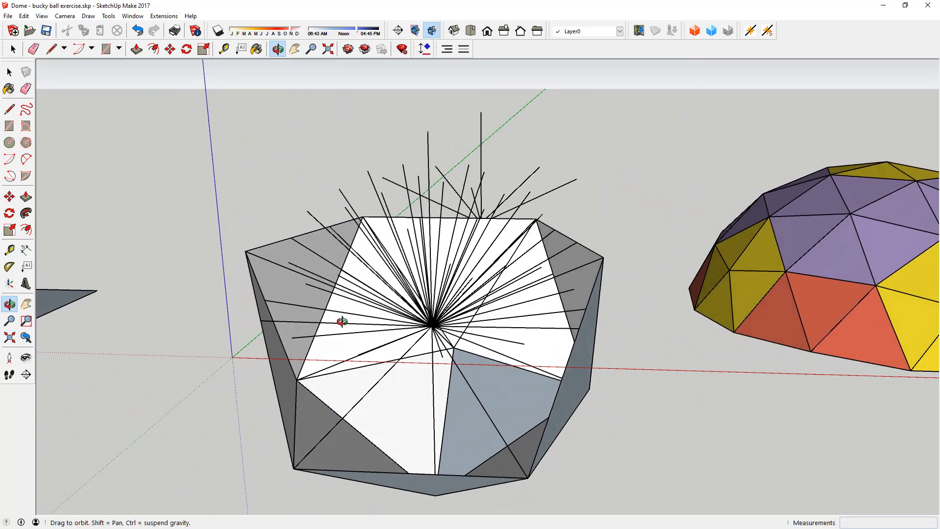
pyautogui.press('space')
pyautogui.scroll(-2, 481, 312)
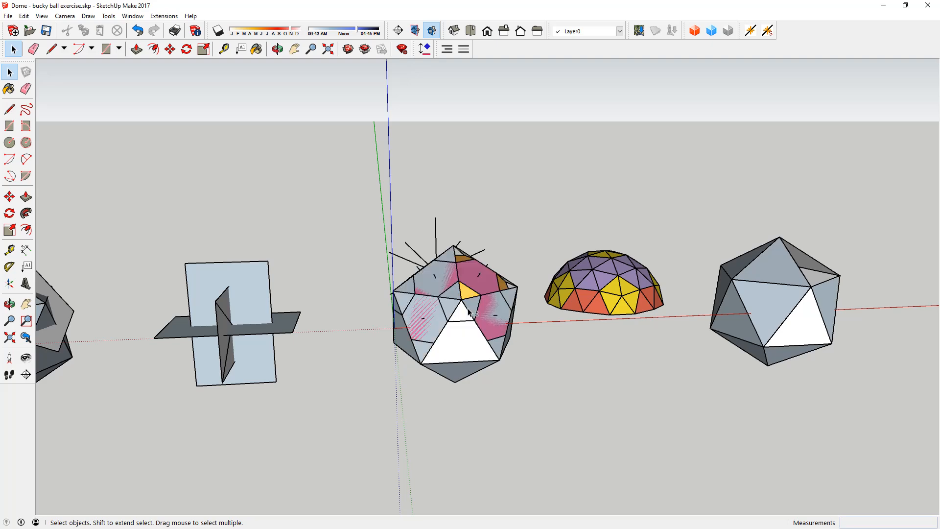
# Step: Inspect how the edges of the icosahedron near the origin are divided into hexagons and corner triangles
pyautogui.scroll(5, 446, 313)
pyautogui.moveTo(420, 317); pyautogui.dragTo(515, 281, button='middle')
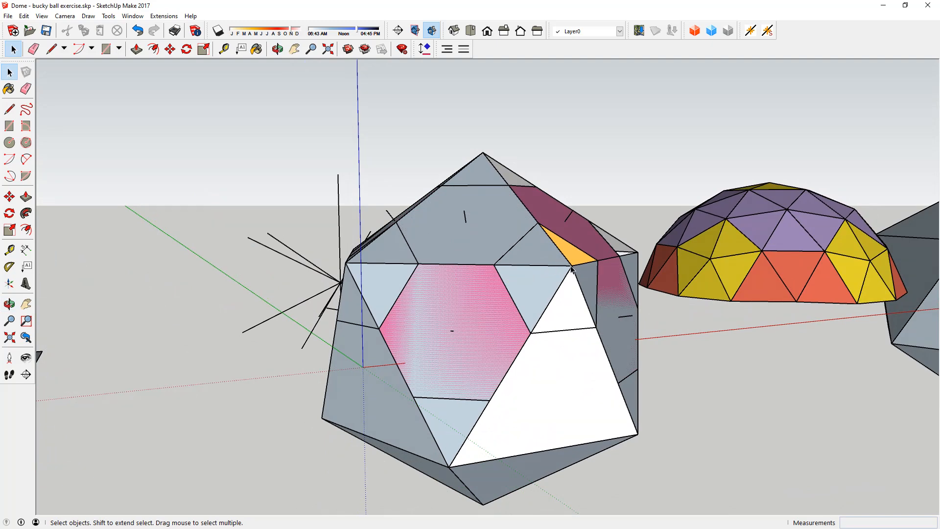
pyautogui.moveTo(466, 320); pyautogui.dragTo(388, 283, button='middle')
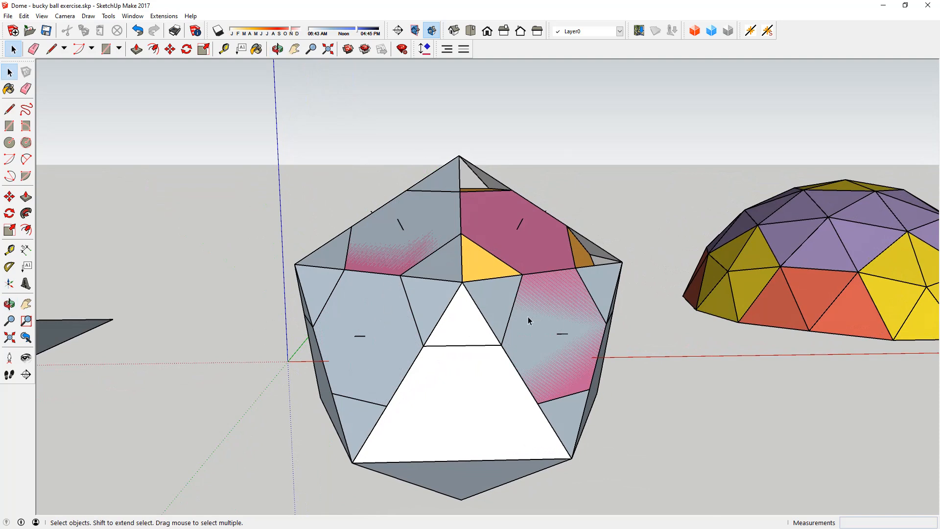
pyautogui.scroll(-3, 447, 356)
pyautogui.moveTo(447, 357); pyautogui.dragTo(520, 352, button='middle')
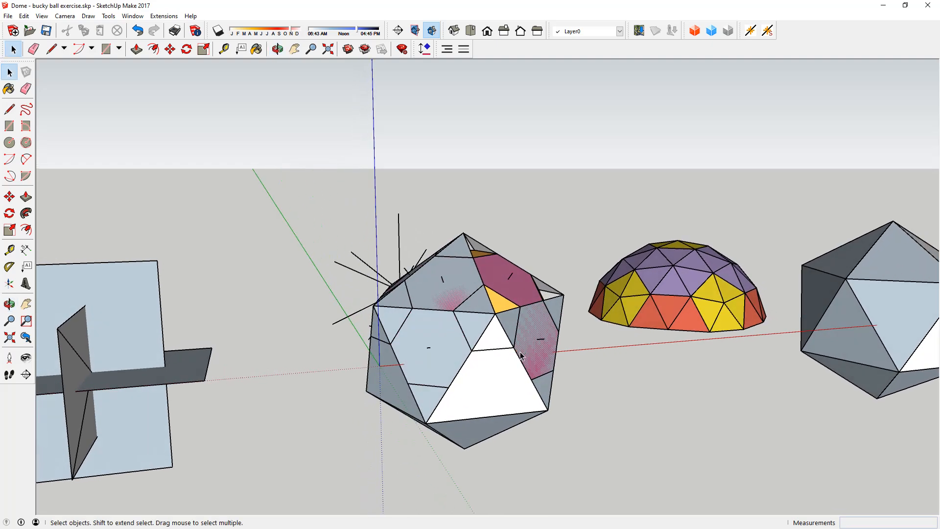
# Step: Review the full row of models, from the spiky polyhedron through the crossed rectangles and icosahedrons to the small green dome
pyautogui.scroll(-3, 523, 354)
pyautogui.moveTo(526, 350); pyautogui.dragTo(531, 347, button='middle')
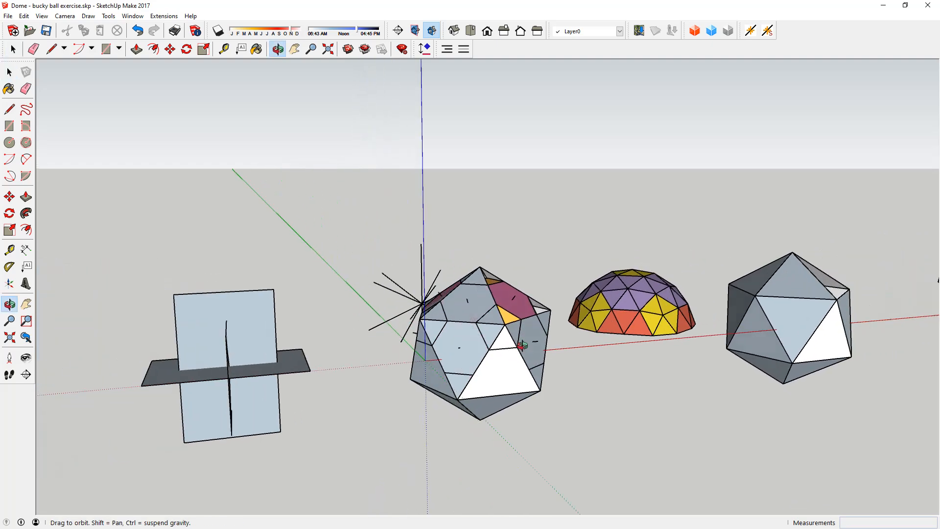
pyautogui.scroll(-3, 538, 343)
pyautogui.scroll(-1, 488, 352)
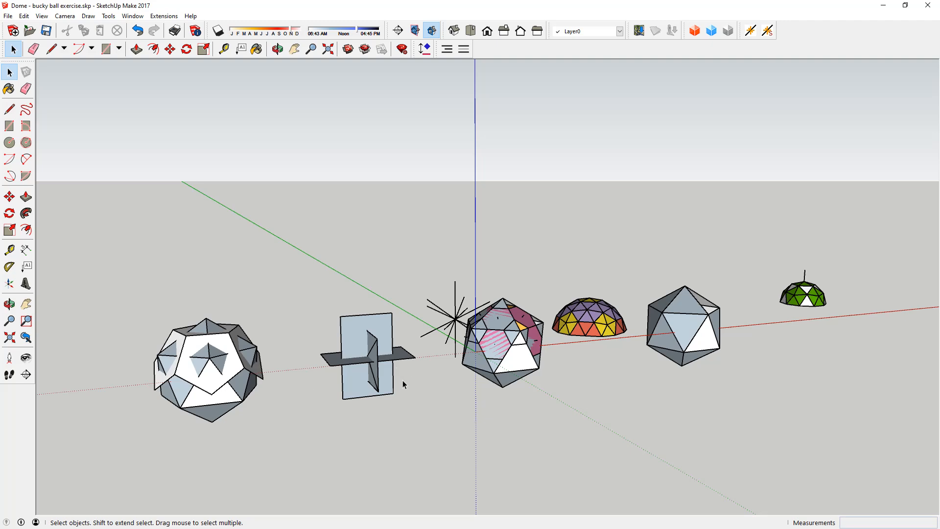
pyautogui.moveTo(280, 361); pyautogui.dragTo(189, 284, button='middle')
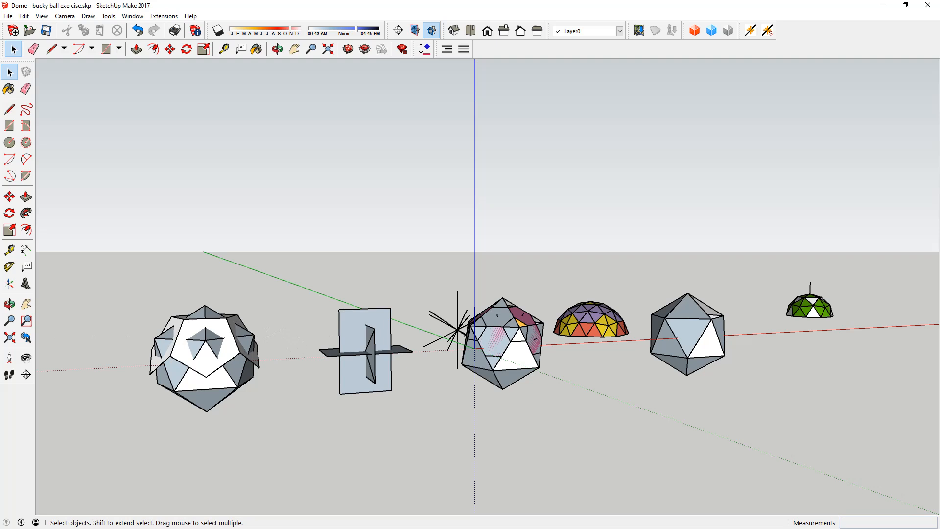
# Step: Start a new model and move the standing figure away from the origin, beside the negative red axis
pyautogui.hotkey('ctrl', 'n')
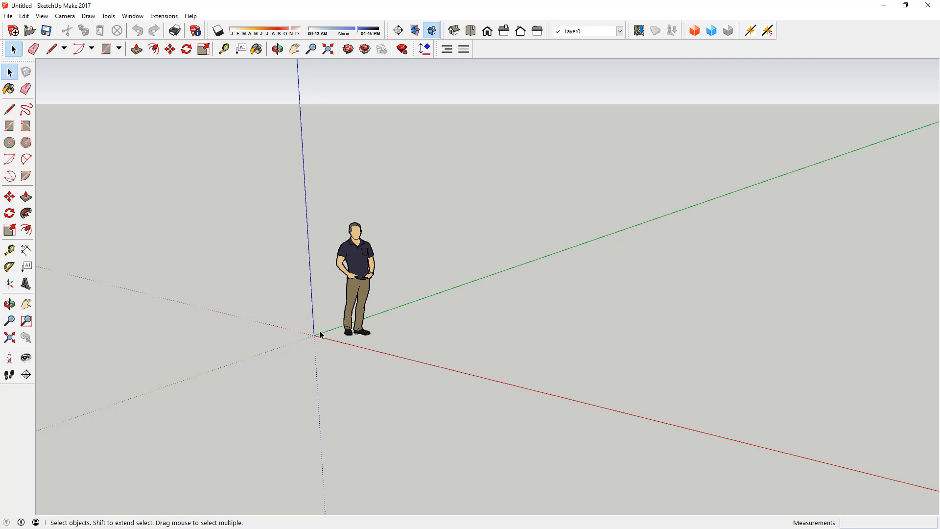
pyautogui.moveTo(340, 304); pyautogui.dragTo(396, 308, button='middle')
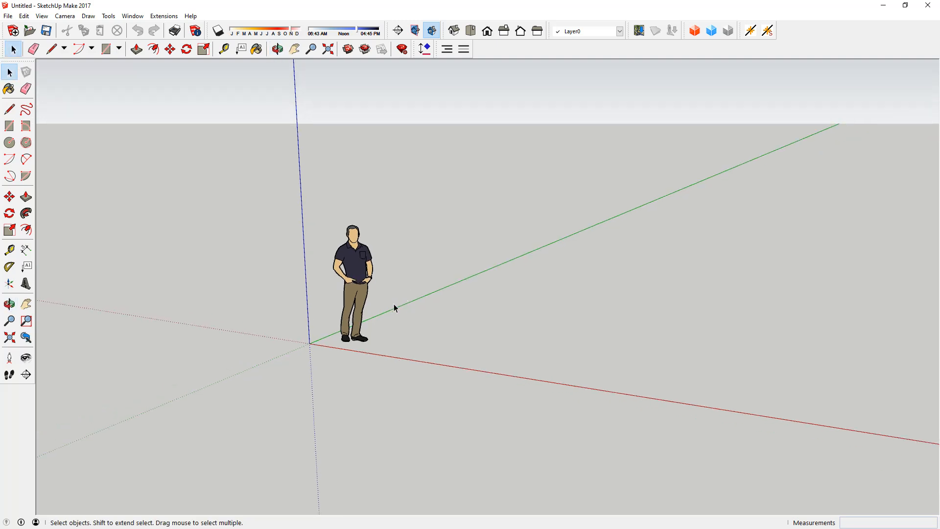
pyautogui.click(346, 341)
pyautogui.press('m')
pyautogui.click(347, 341)
pyautogui.click(214, 317)
pyautogui.press('space')
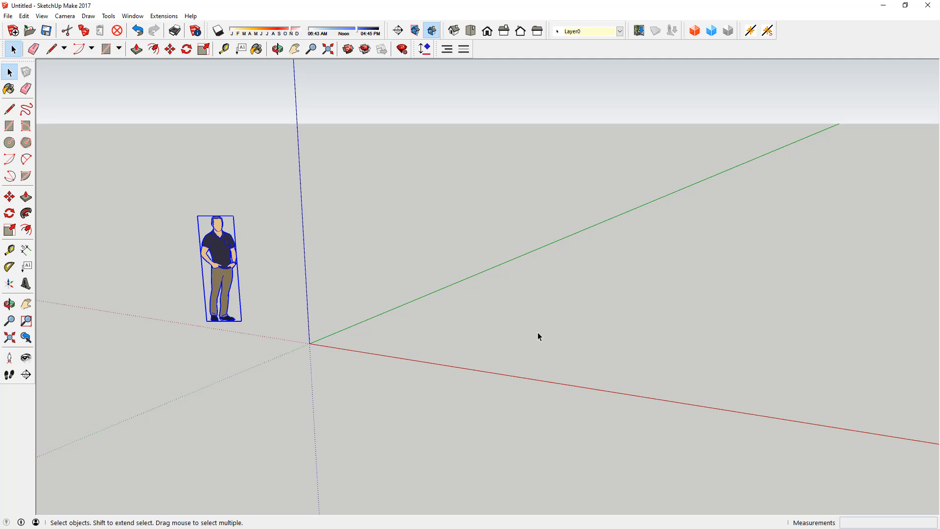
pyautogui.click(372, 375)
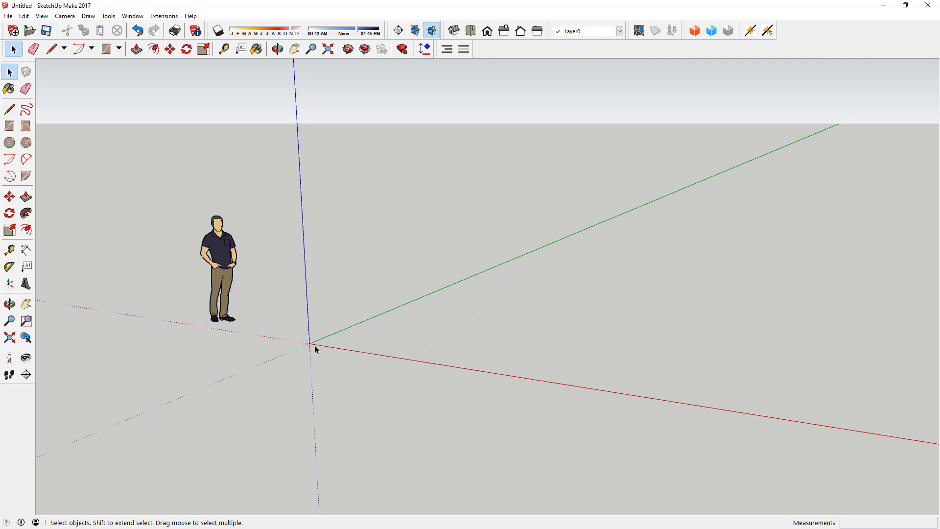
# Step: Draw a horizontal rectangle of about 2375 by 1468 mm from the origin and make it a group
pyautogui.press('r')
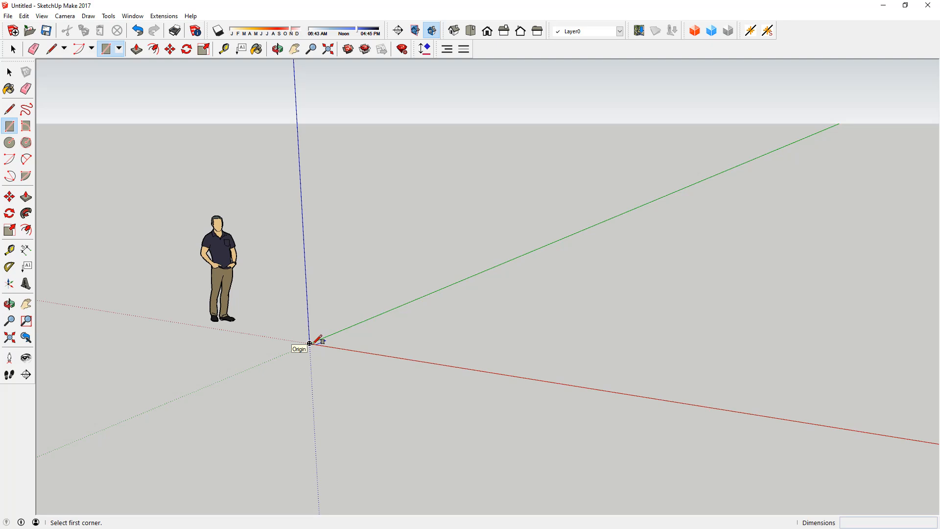
pyautogui.click(309, 343)
pyautogui.press('o')
pyautogui.moveTo(425, 335); pyautogui.dragTo(445, 363)
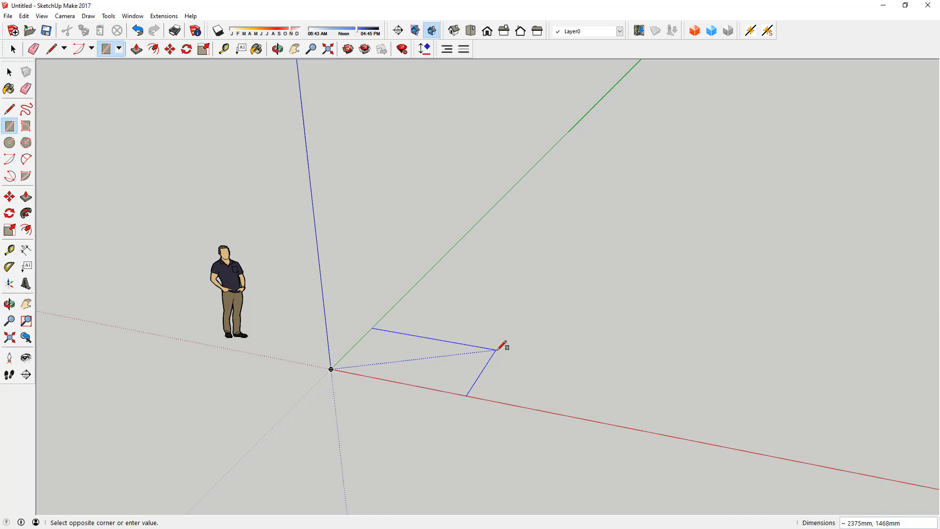
pyautogui.click(496, 350)
pyautogui.press('space')
pyautogui.doubleClick(460, 354)
pyautogui.rightClick(459, 354)
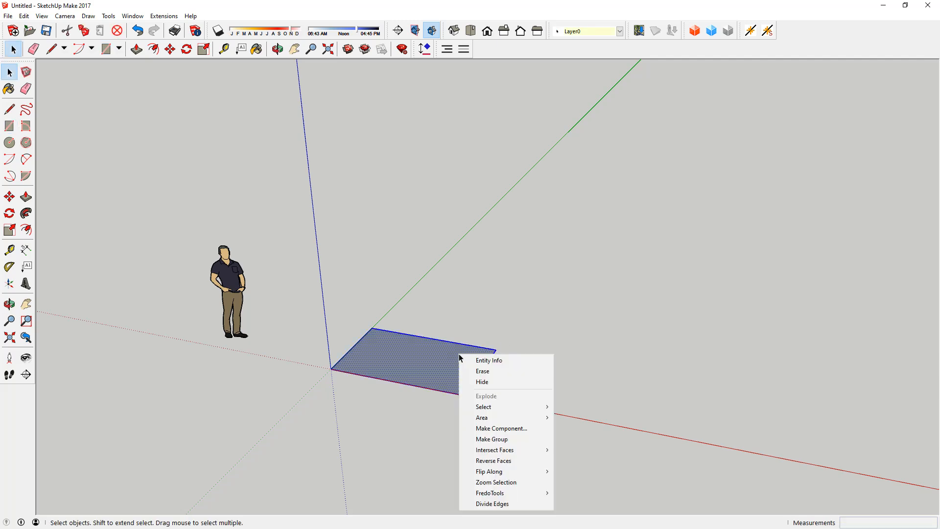
pyautogui.click(492, 438)
# Step: Create a copy of the rectangle rotated 90° about the red axis at the midpoint of its far short edge
pyautogui.scroll(6, 465, 378)
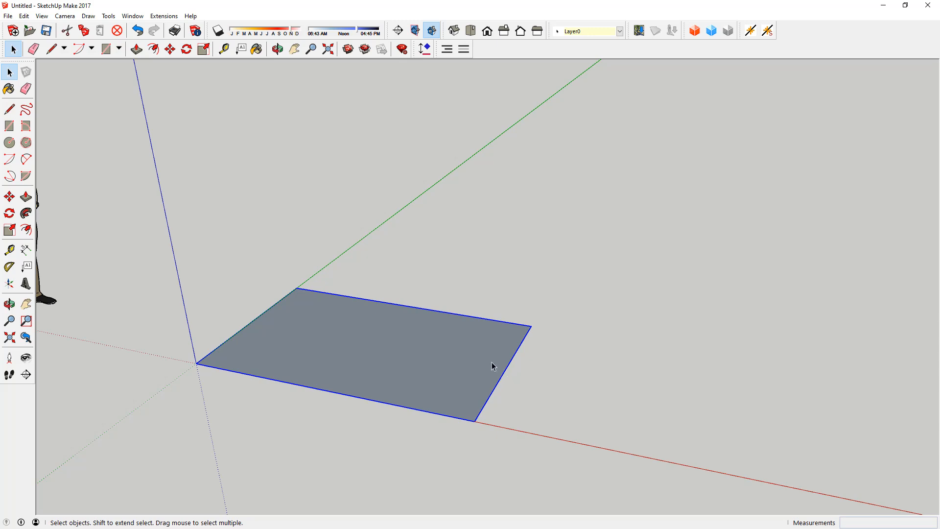
pyautogui.press('q')
pyautogui.moveTo(505, 366); pyautogui.dragTo(472, 362)
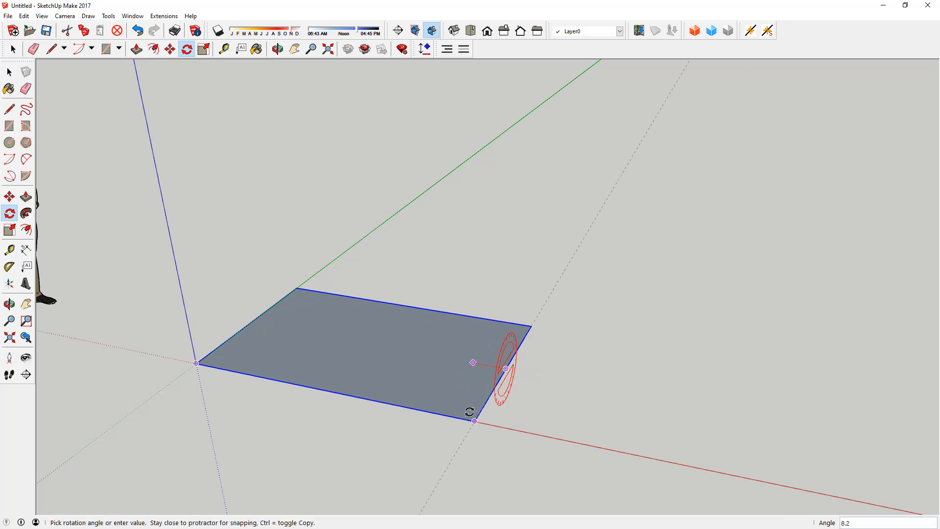
pyautogui.press('ctrl')
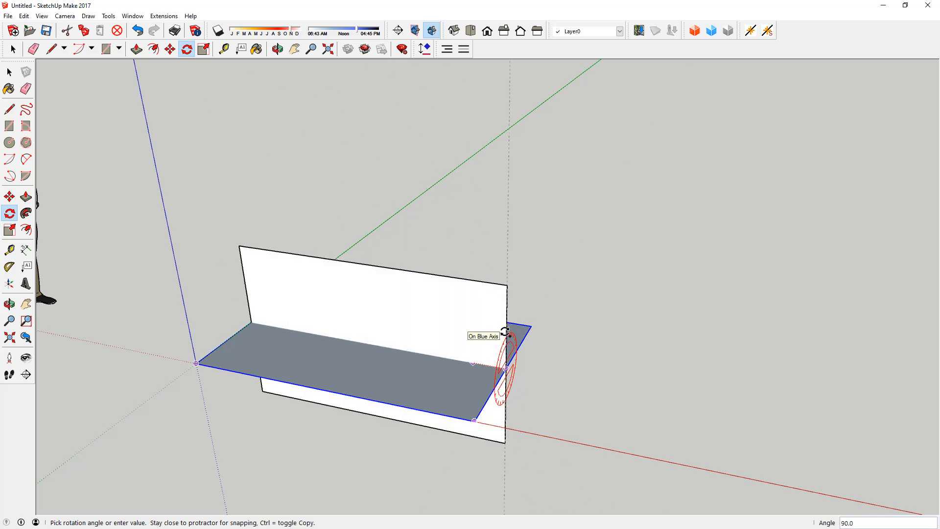
pyautogui.click(505, 332)
pyautogui.press('space')
# Step: Rotate the vertical copy about the blue axis at its upper edge's midpoint until it stands parallel to the green axis
pyautogui.moveTo(357, 259)
pyautogui.mouseDown(button='middle')
pyautogui.moveTo(398, 254)
pyautogui.moveTo(370, 271)
pyautogui.mouseUp(button='middle')
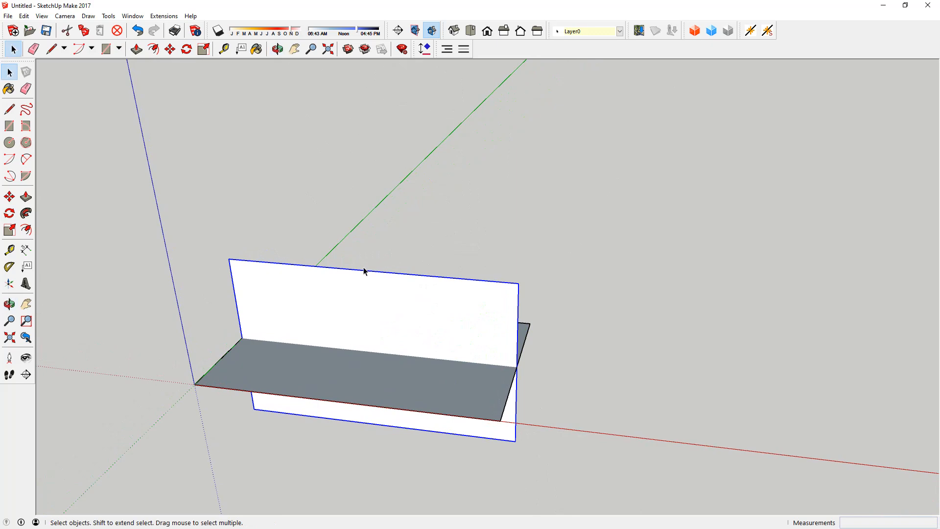
pyautogui.press('q')
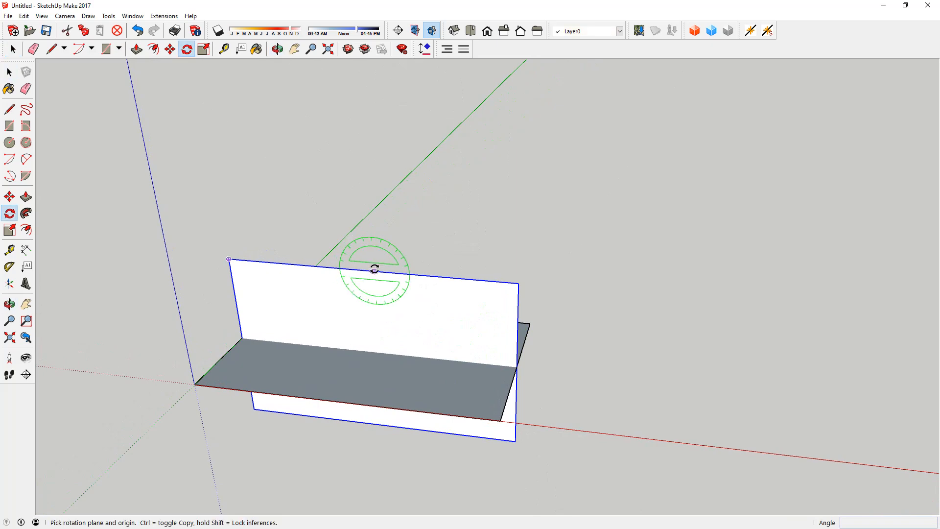
pyautogui.click(368, 270)
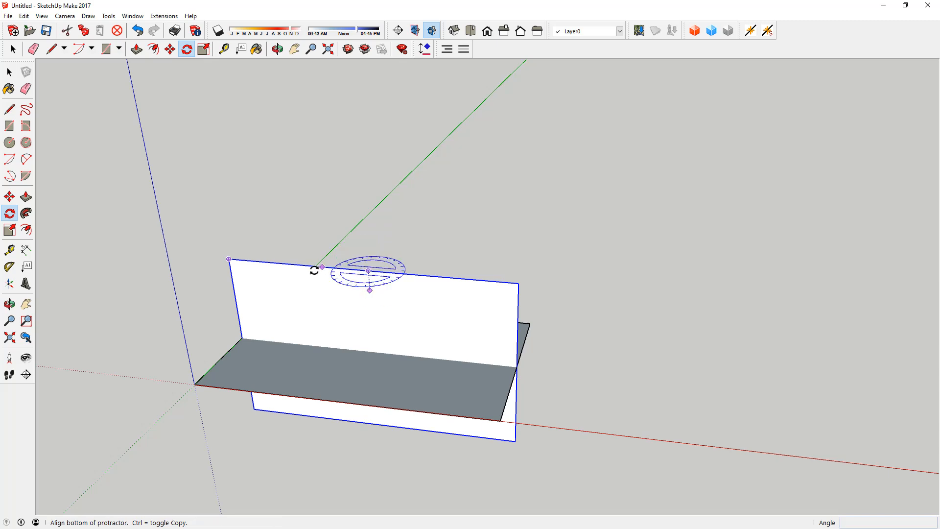
pyautogui.click(315, 266)
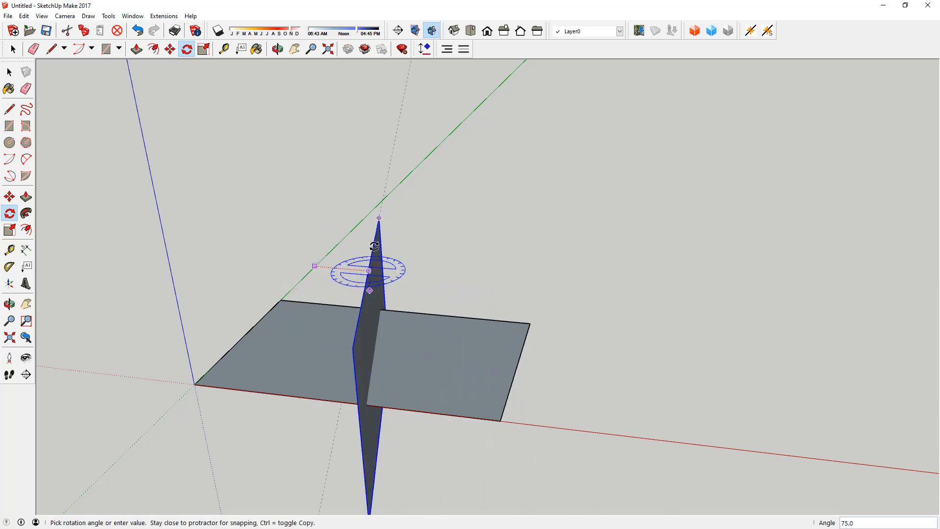
pyautogui.click(368, 264)
# Step: Create a copy of the vertical rectangle rotated 90° about the red axis at the midpoint of the horizontal rectangle's short edge
pyautogui.moveTo(368, 264); pyautogui.dragTo(579, 257, button='middle')
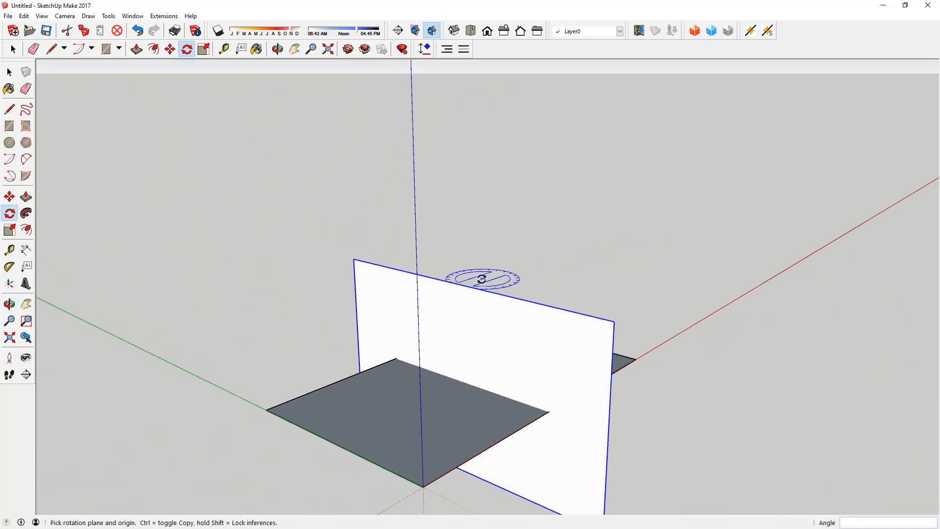
pyautogui.click(336, 444)
pyautogui.click(266, 410)
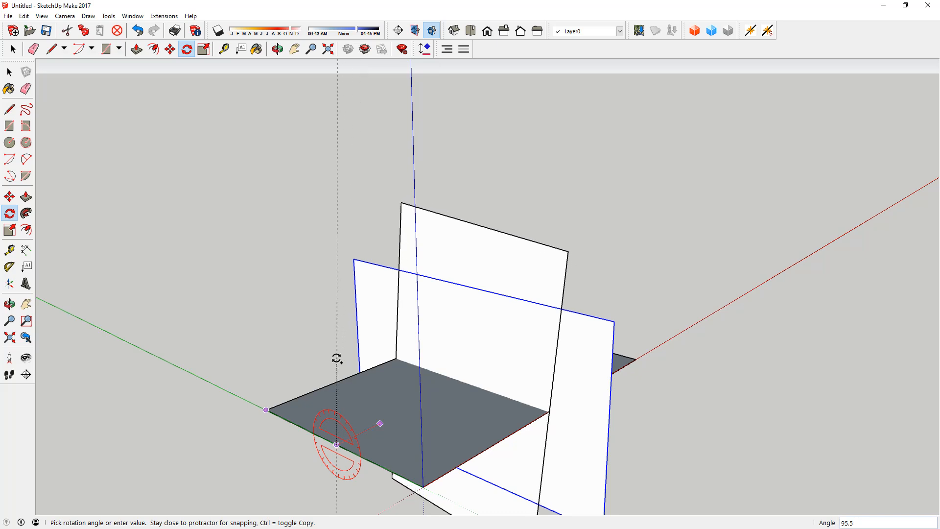
pyautogui.click(331, 403)
# Step: Rotate the tall rectangle 90° about the blue axis at its upper edge's midpoint and clear the selection
pyautogui.moveTo(464, 230); pyautogui.dragTo(431, 255, button='middle')
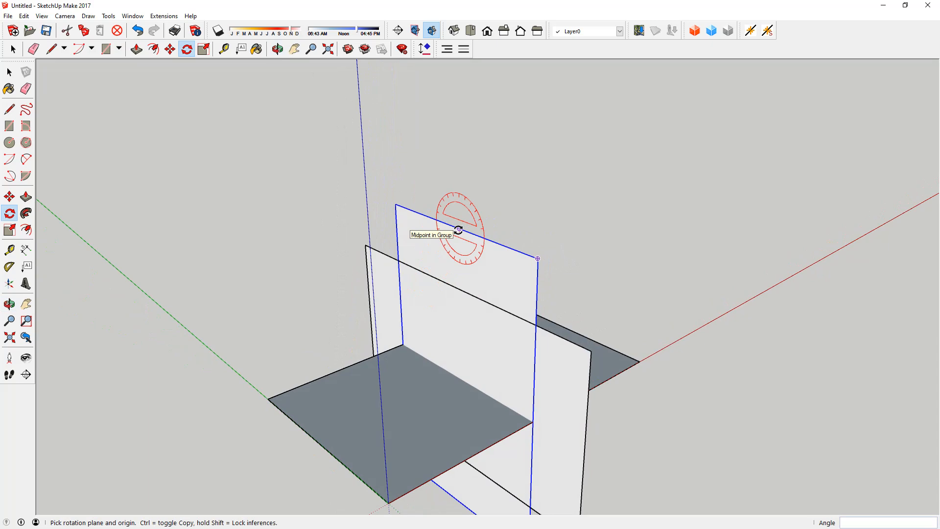
pyautogui.moveTo(459, 230); pyautogui.dragTo(457, 255)
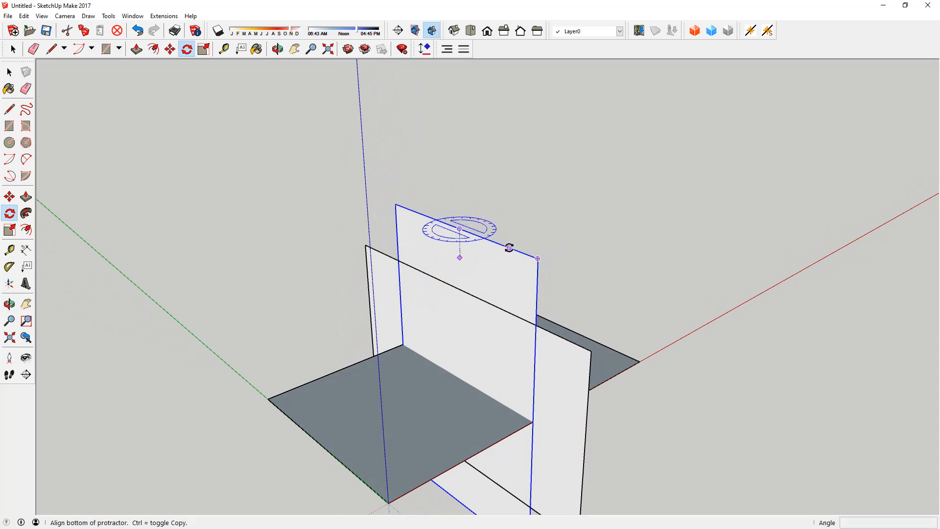
pyautogui.click(509, 247)
pyautogui.click(505, 212)
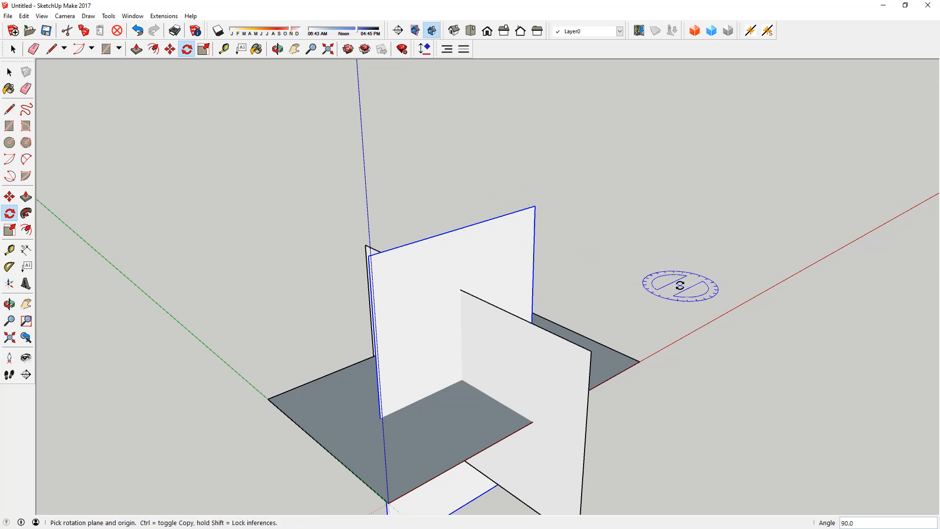
pyautogui.press('space')
pyautogui.click(685, 286)
# Step: Draw both corner-to-corner diagonals across the vertical rectangle that runs parallel to the green axis
pyautogui.scroll(-3, 671, 321)
pyautogui.moveTo(586, 346); pyautogui.dragTo(577, 292, button='middle')
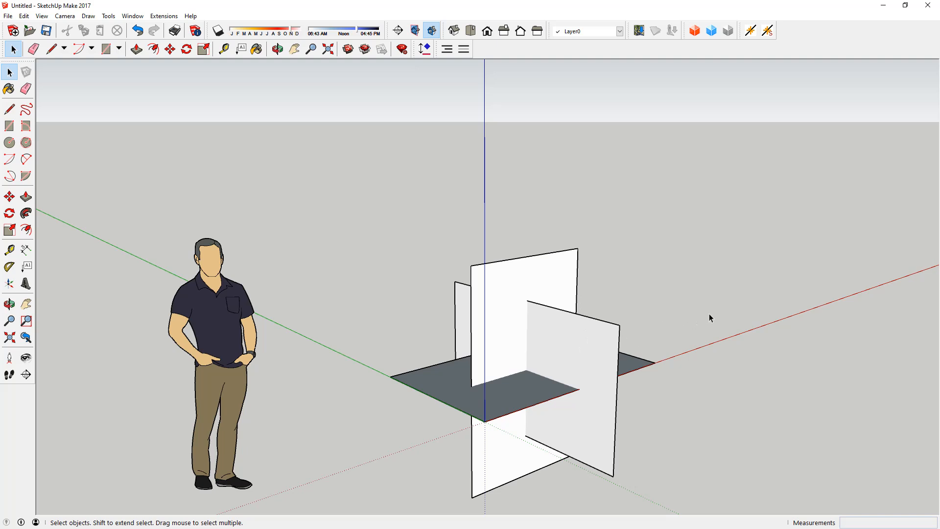
pyautogui.moveTo(647, 321); pyautogui.dragTo(734, 292, button='middle')
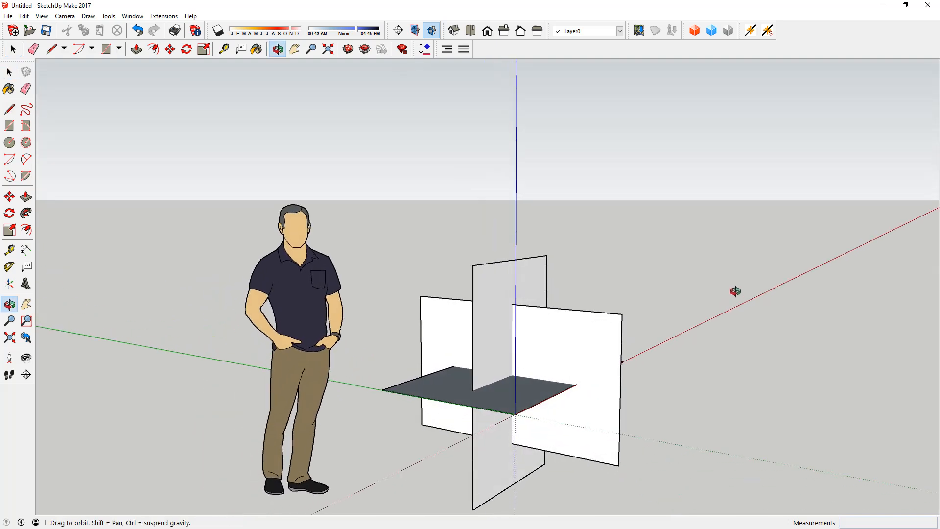
pyautogui.press('l')
pyautogui.click(622, 314)
pyautogui.click(422, 424)
pyautogui.click(420, 295)
pyautogui.click(620, 465)
pyautogui.press('space')
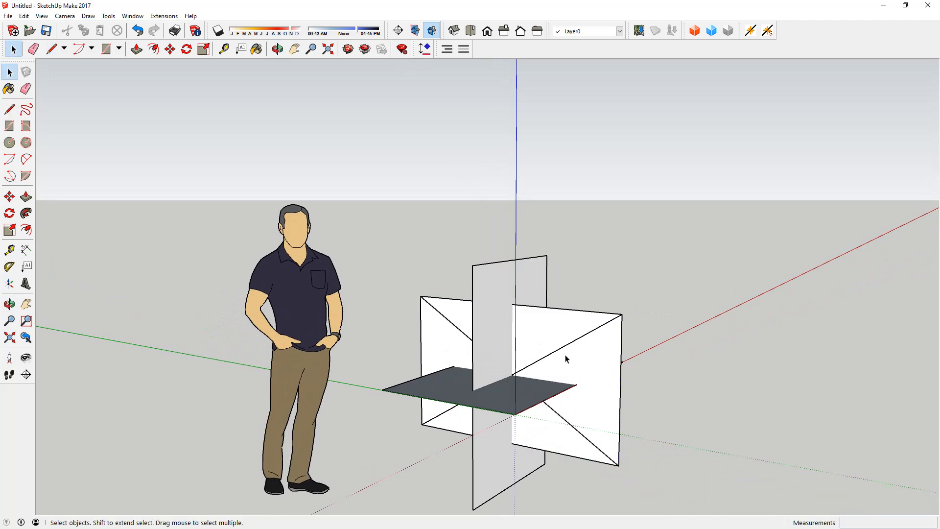
# Step: Try deleting the three rectangles to isolate the two crossing diagonals, and undo the deletions
pyautogui.moveTo(465, 440); pyautogui.dragTo(484, 417, button='middle')
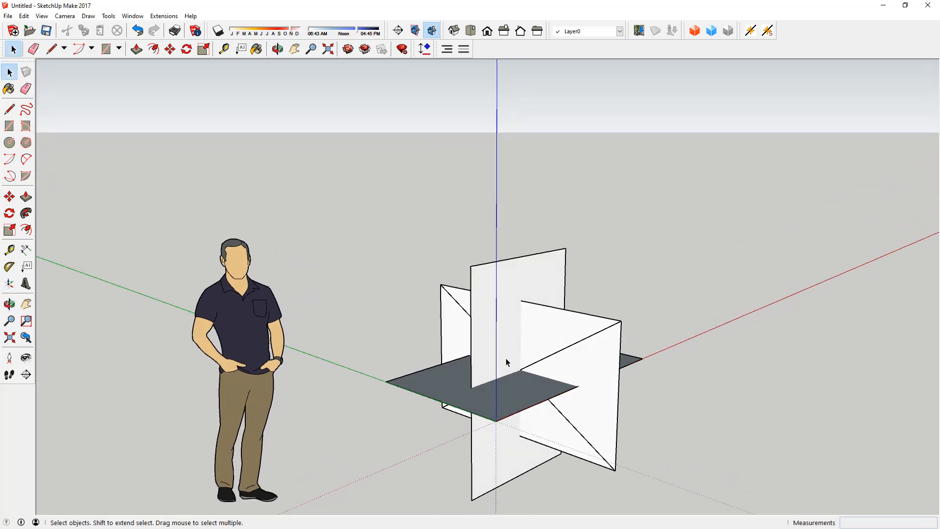
pyautogui.click(483, 351)
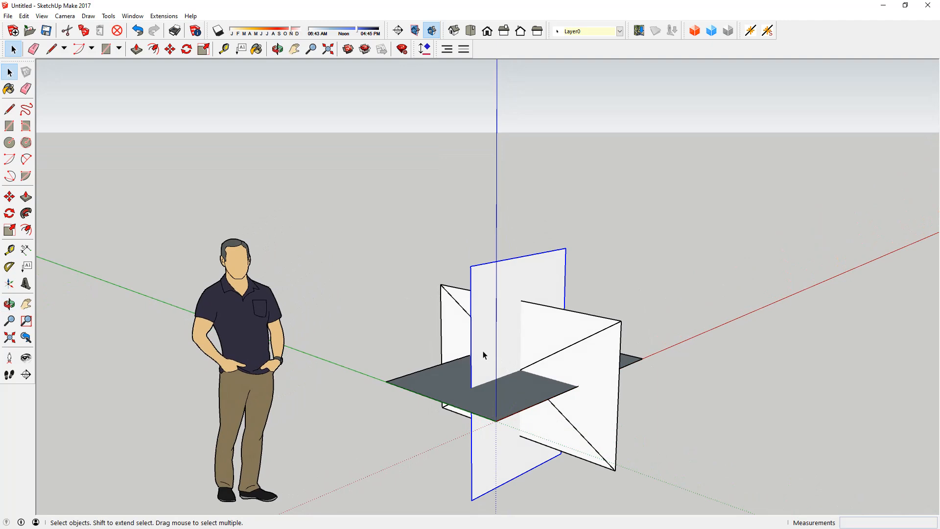
pyautogui.press('Delete')
pyautogui.click(524, 331)
pyautogui.press('Delete')
pyautogui.click(498, 398)
pyautogui.press('Delete')
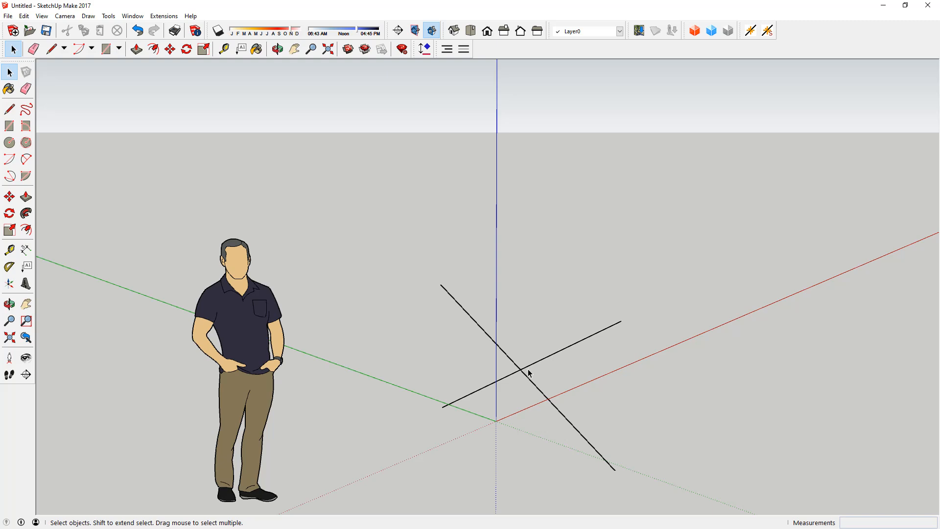
pyautogui.hotkey('ctrl', 'z')
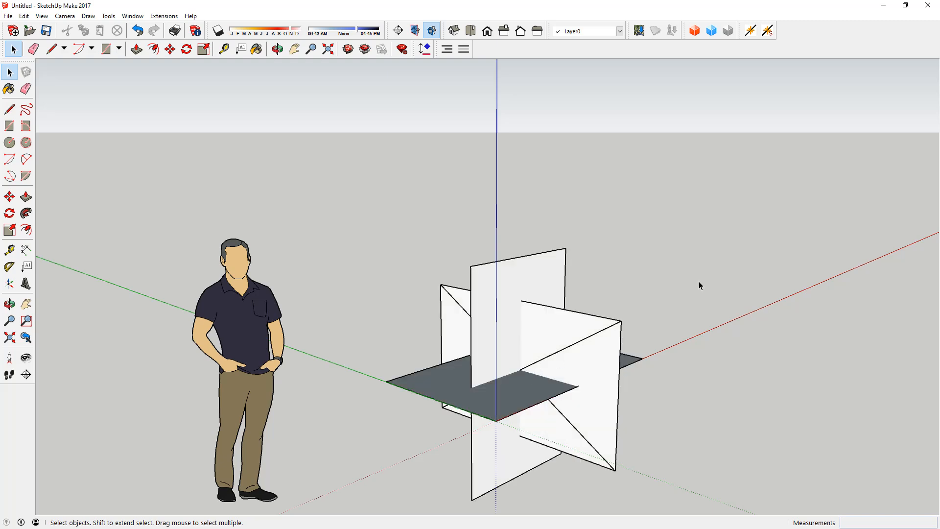
# Step: Combine the three intersecting rectangles and the diagonals into one group, and clear the selection
pyautogui.moveTo(440, 346); pyautogui.dragTo(359, 458)
pyautogui.rightClick(474, 206)
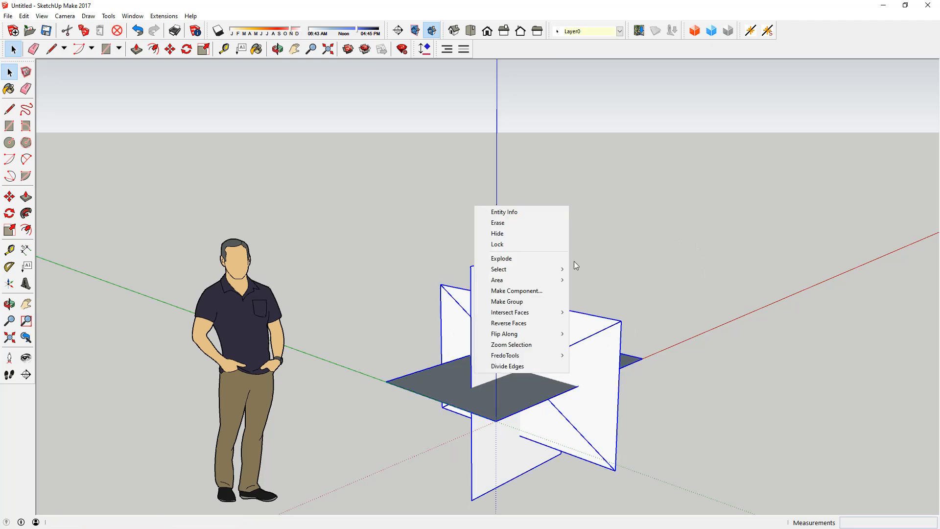
pyautogui.click(519, 302)
pyautogui.click(731, 238)
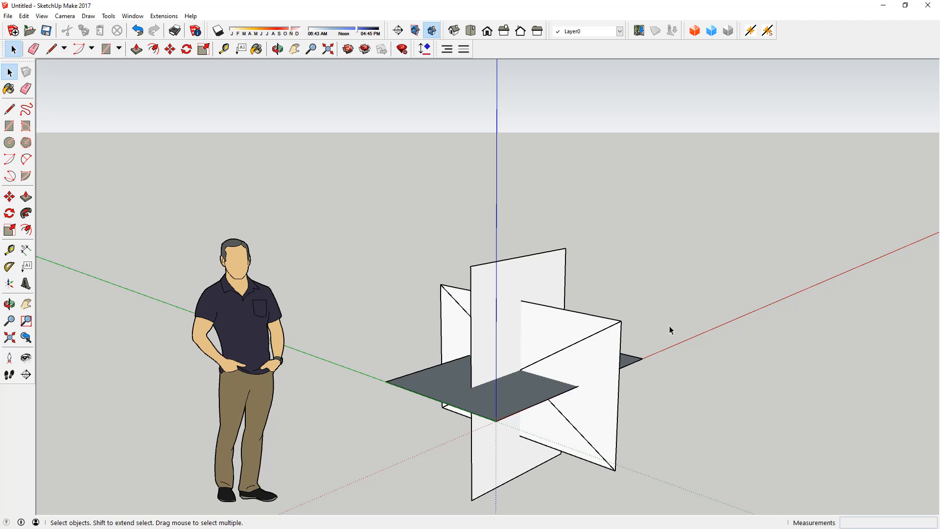
# Step: Draw a triangular face joining the horizontal rectangle's edge on the green axis to the nearest upper corner of the vertical rectangle parallel to red
pyautogui.moveTo(630, 366); pyautogui.dragTo(506, 373, button='middle')
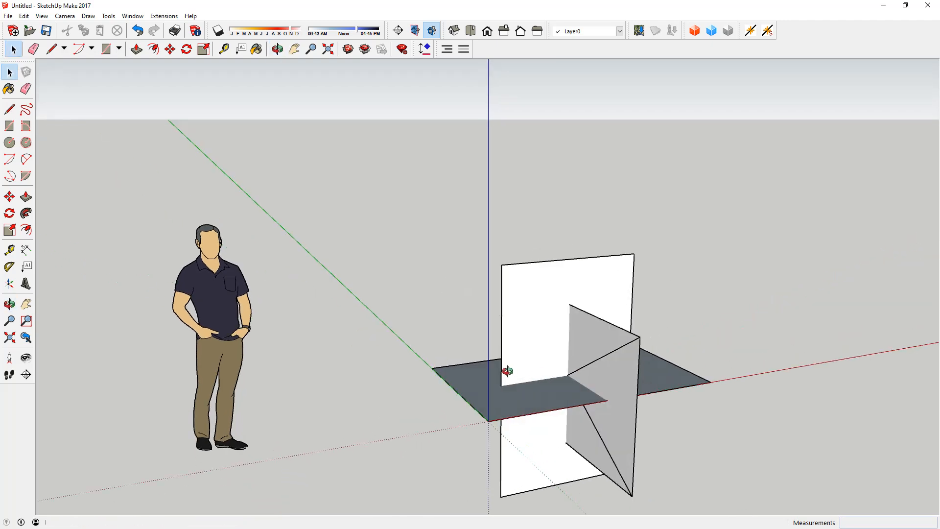
pyautogui.scroll(-3, 346, 367)
pyautogui.scroll(2, 476, 374)
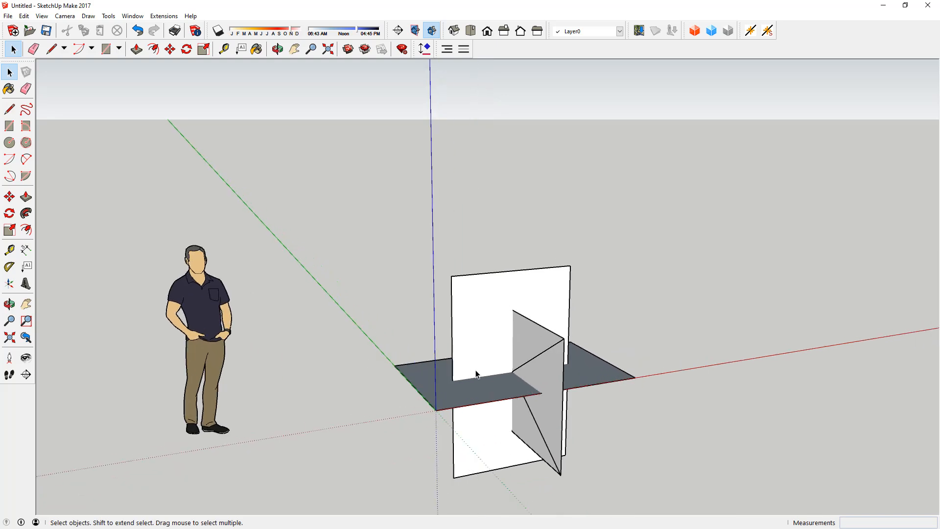
pyautogui.moveTo(464, 374); pyautogui.dragTo(498, 370, button='middle')
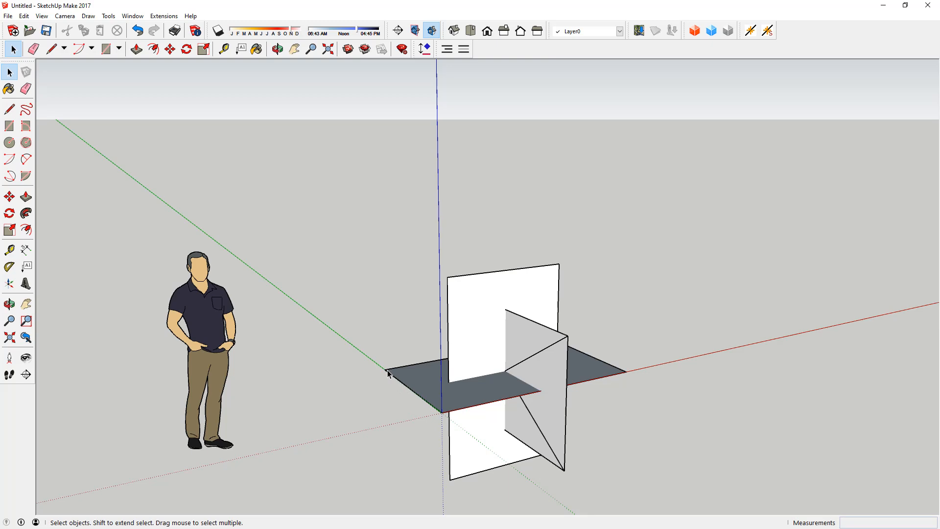
pyautogui.press('l')
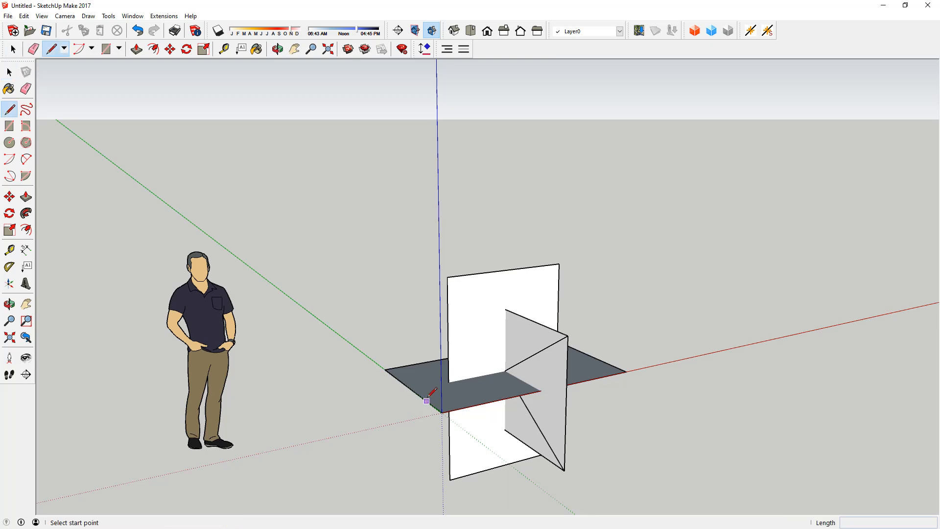
pyautogui.click(385, 370)
pyautogui.click(441, 412)
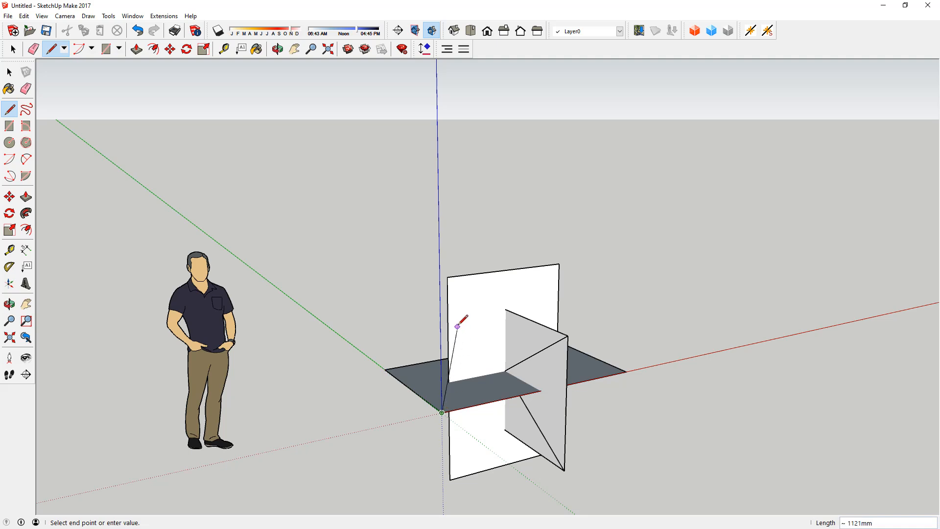
pyautogui.click(447, 277)
pyautogui.click(385, 369)
# Step: Turn the new triangle's face and edges into a group
pyautogui.press('space')
pyautogui.click(419, 344)
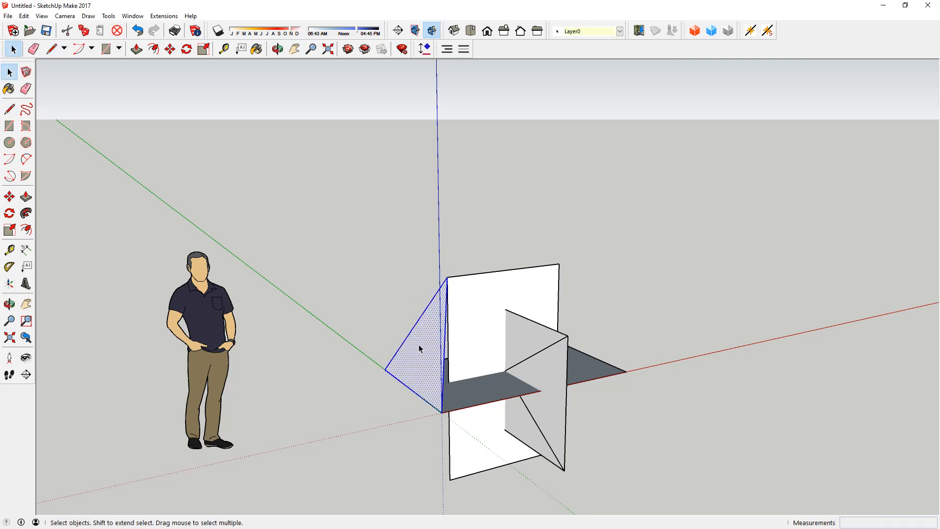
pyautogui.rightClick(420, 345)
pyautogui.click(472, 429)
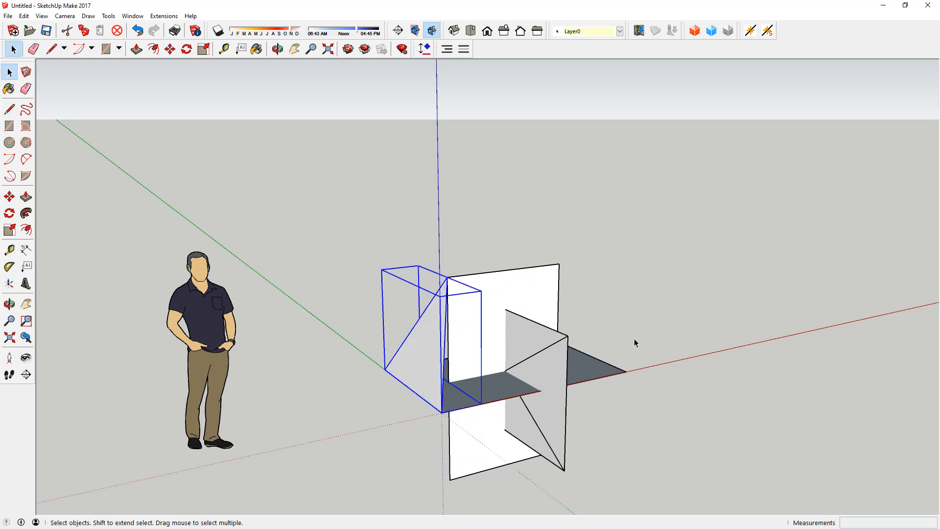
pyautogui.click(407, 348)
# Step: Rotate a copy of the triangle group half a turn about the vertical axis at the midpoint of the vertical rectangle's upper edge
pyautogui.moveTo(407, 348); pyautogui.dragTo(560, 293, button='middle')
pyautogui.moveTo(400, 370); pyautogui.dragTo(250, 356, button='middle')
pyautogui.press('space')
pyautogui.moveTo(731, 329); pyautogui.dragTo(698, 307, button='middle')
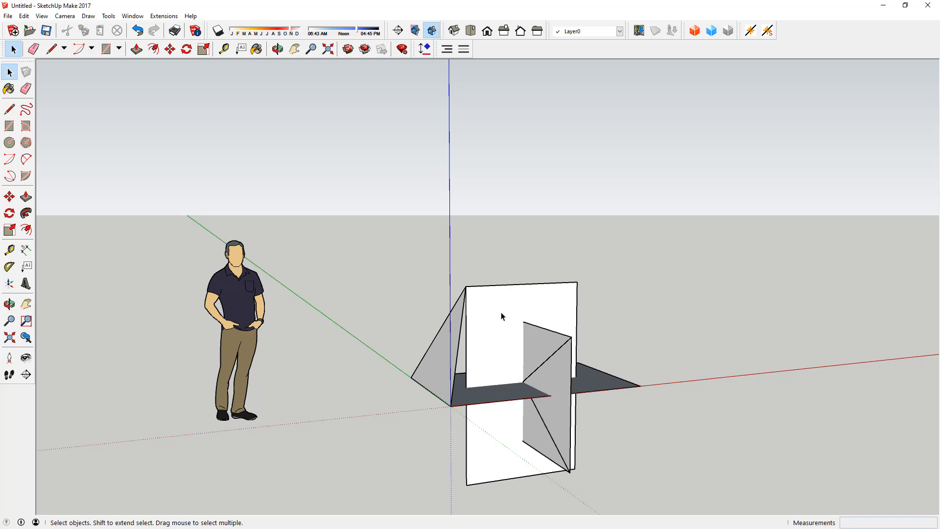
pyautogui.click(444, 348)
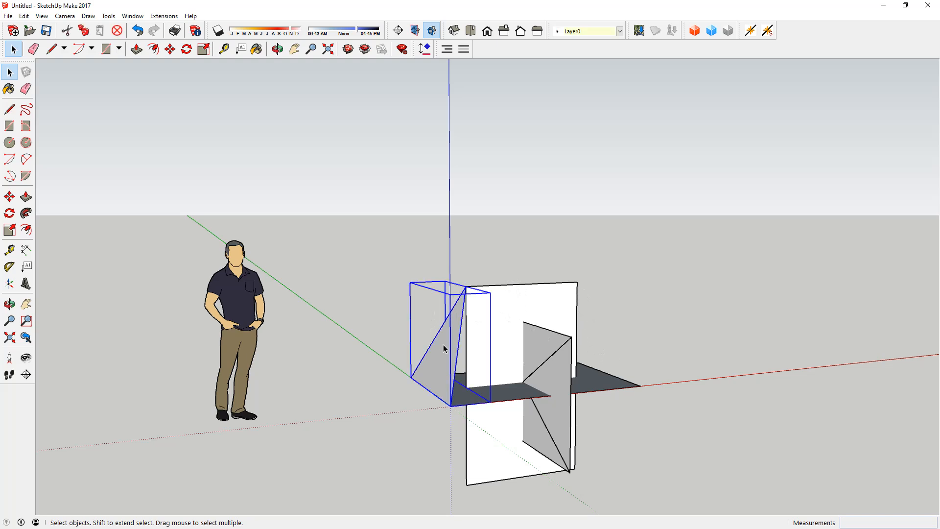
pyautogui.press('q')
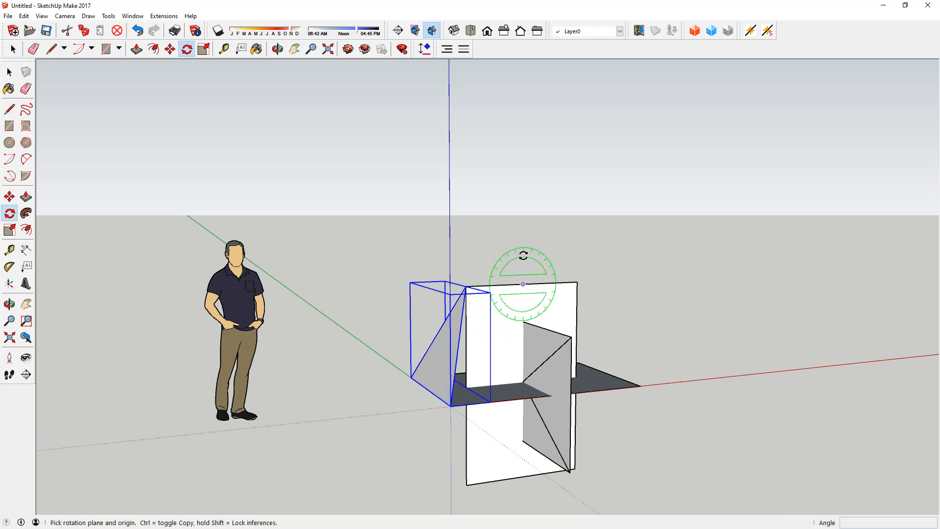
pyautogui.click(522, 246)
pyautogui.click(466, 286)
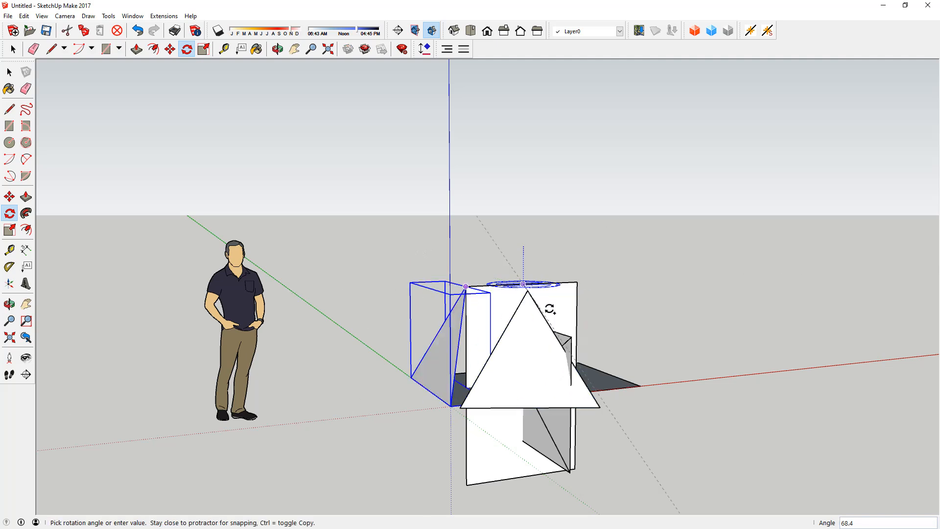
pyautogui.click(583, 282)
pyautogui.press('space')
pyautogui.click(658, 264)
# Step: Try rotating a copy of the first triangle about the axis from the diagonals' crossing to its apex, placing it between the vertical rectangles' upper corners
pyautogui.moveTo(658, 275); pyautogui.dragTo(741, 280, button='middle')
pyautogui.moveTo(505, 356); pyautogui.dragTo(445, 391, button='middle')
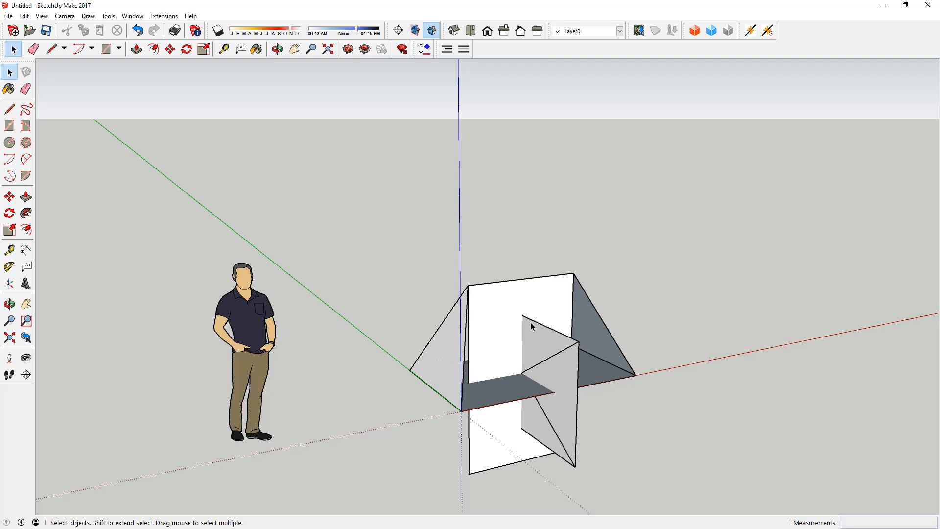
pyautogui.click(445, 350)
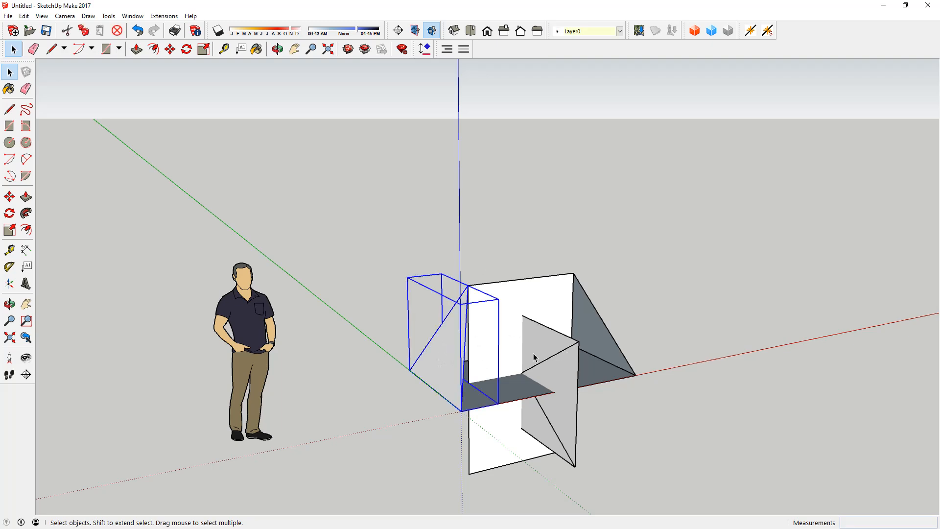
pyautogui.press('q')
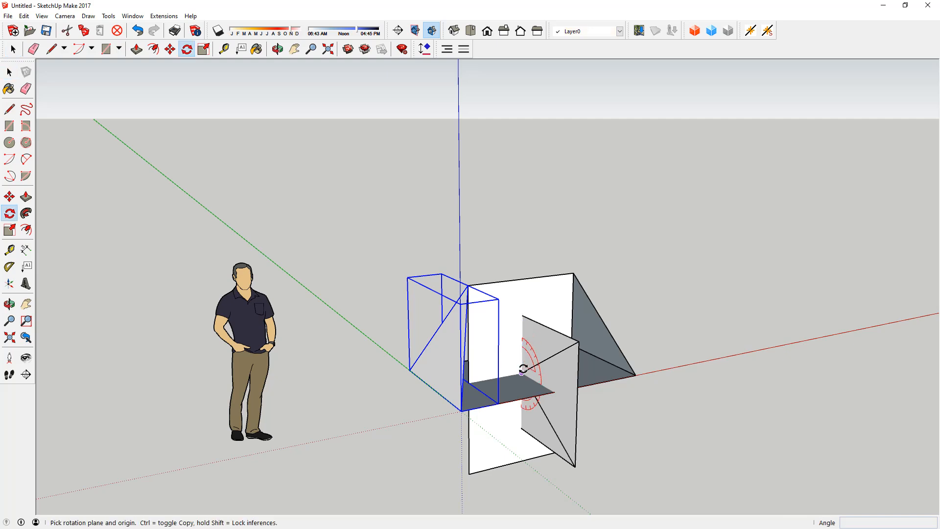
pyautogui.click(522, 373)
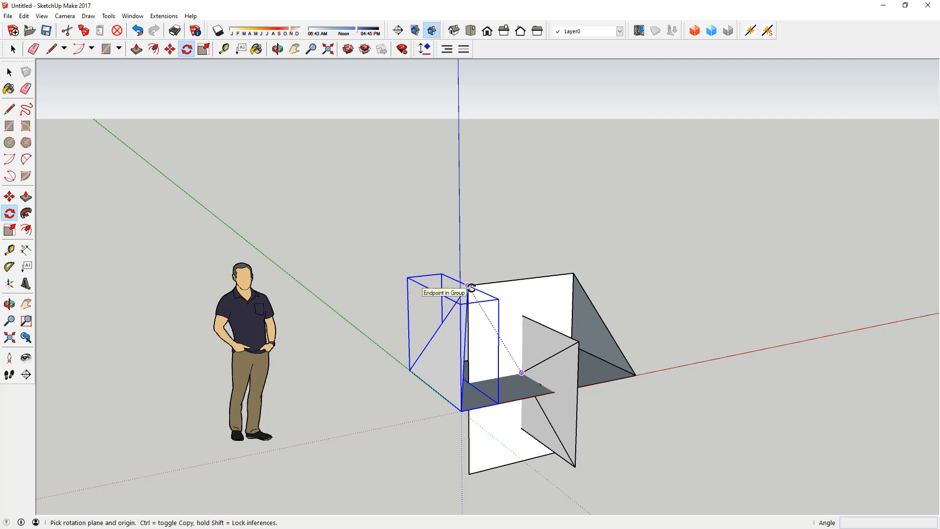
pyautogui.moveTo(471, 288); pyautogui.dragTo(415, 370)
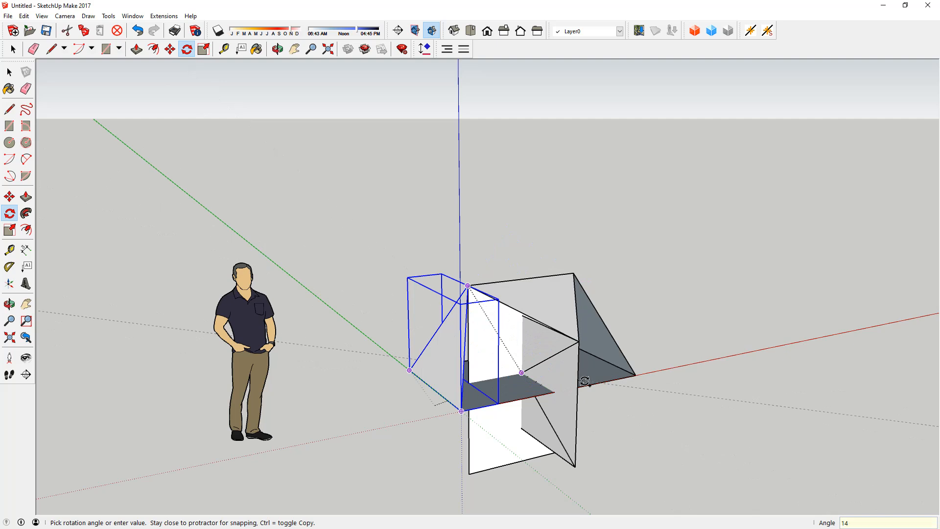
pyautogui.press('Return')
pyautogui.press('space')
pyautogui.click(657, 311)
# Step: Copy the first triangle in 72° rotations, four copies, about the axis from the diagonals' crossing through the triangle's apex
pyautogui.moveTo(536, 324); pyautogui.dragTo(563, 297, button='middle')
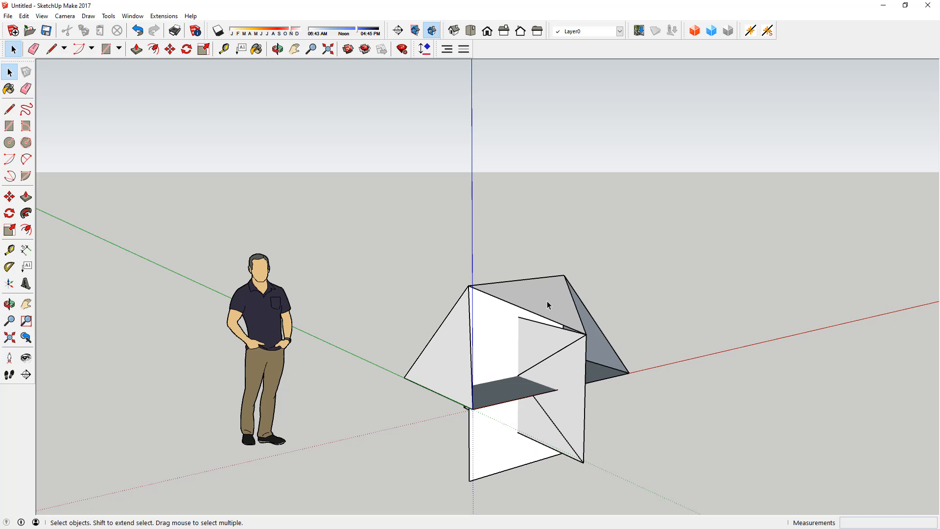
pyautogui.click(467, 356)
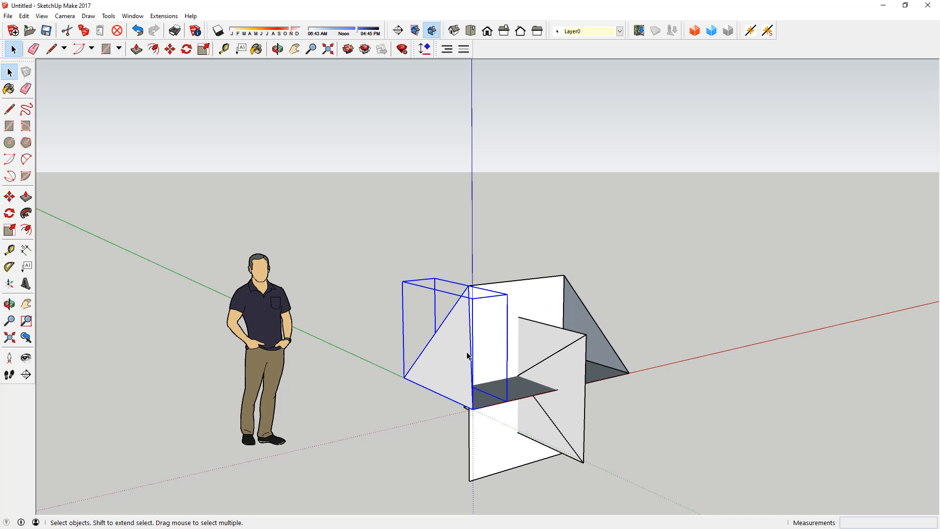
pyautogui.press('q')
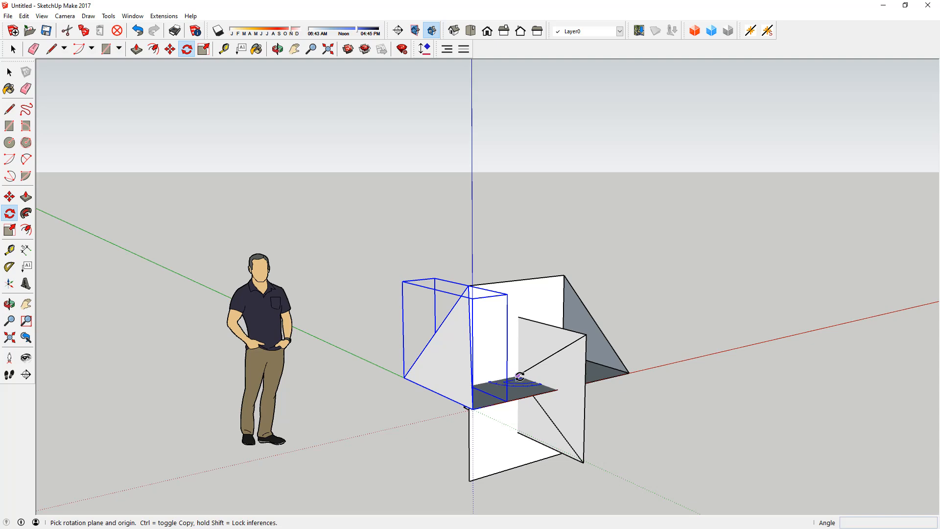
pyautogui.moveTo(518, 375); pyautogui.dragTo(468, 285)
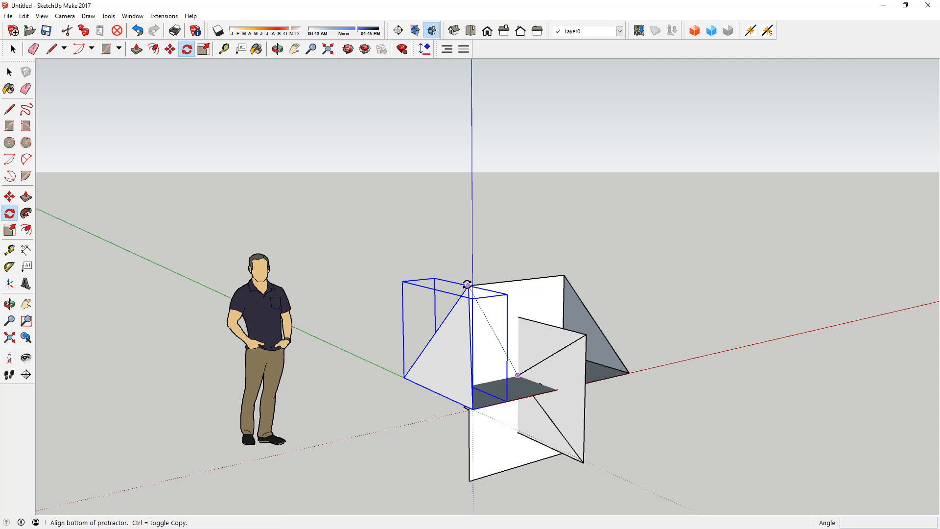
pyautogui.click(405, 377)
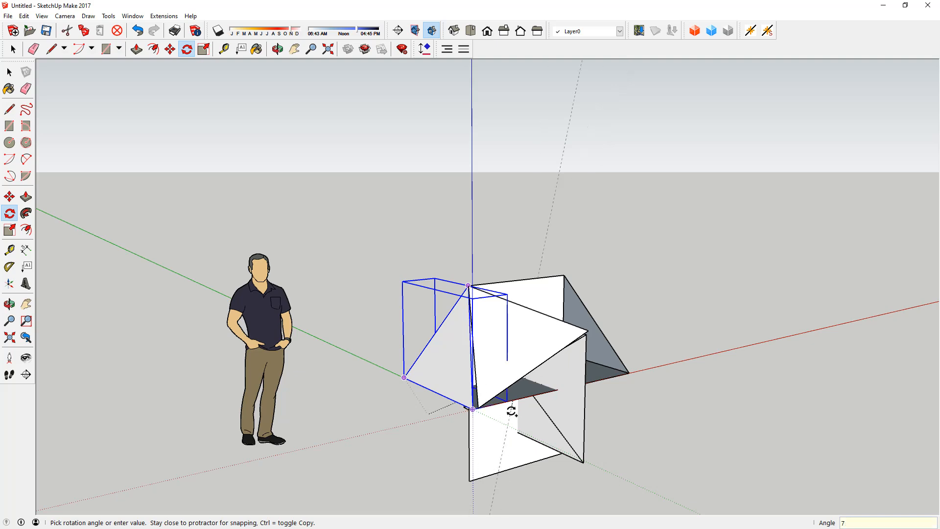
pyautogui.press('Return')
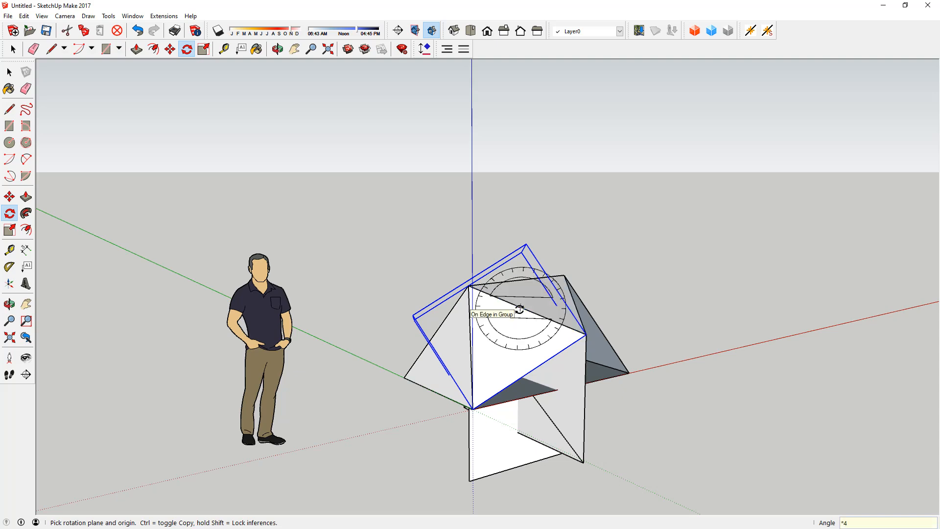
pyautogui.press('space')
# Step: Draw a triangular face joining the red-parallel vertical rectangle's two lower corners to the nearest lower corner of the crossing vertical rectangle
pyautogui.moveTo(495, 343); pyautogui.dragTo(406, 300, button='middle')
pyautogui.moveTo(490, 398); pyautogui.dragTo(501, 366, button='middle')
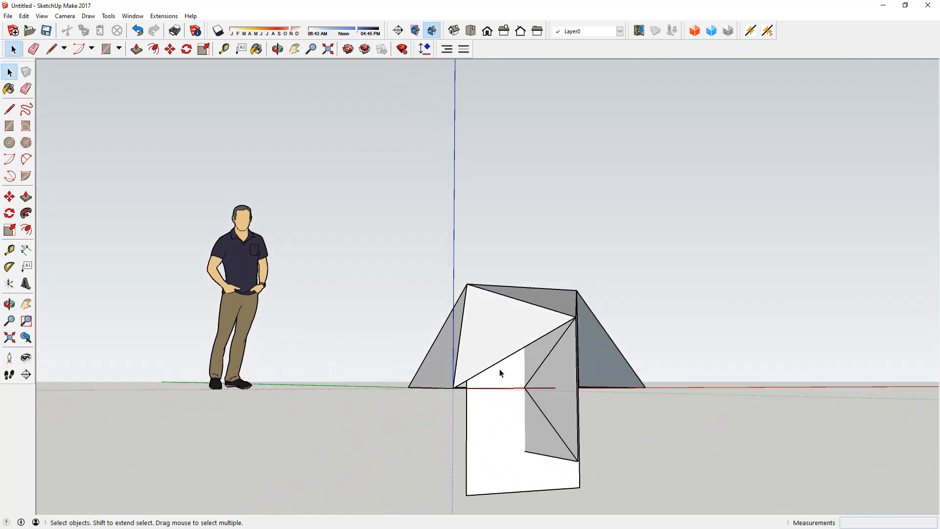
pyautogui.press('l')
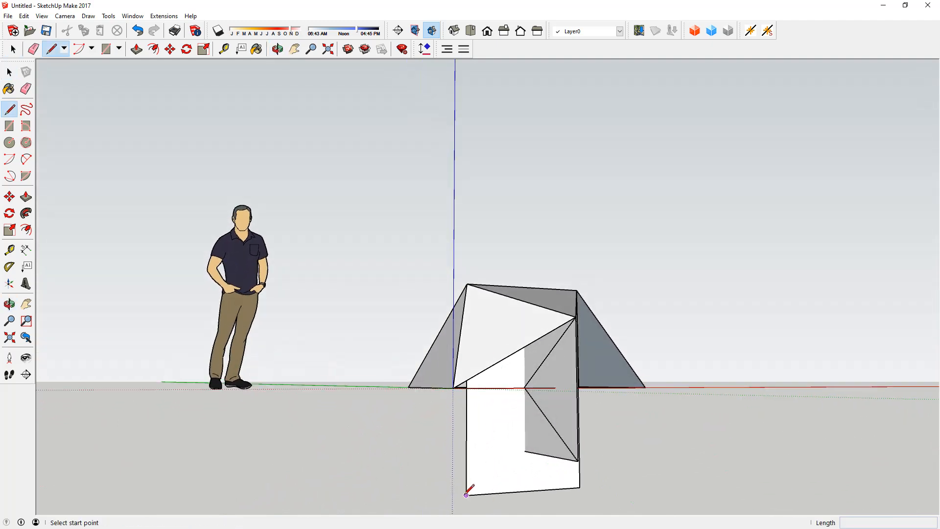
pyautogui.click(467, 494)
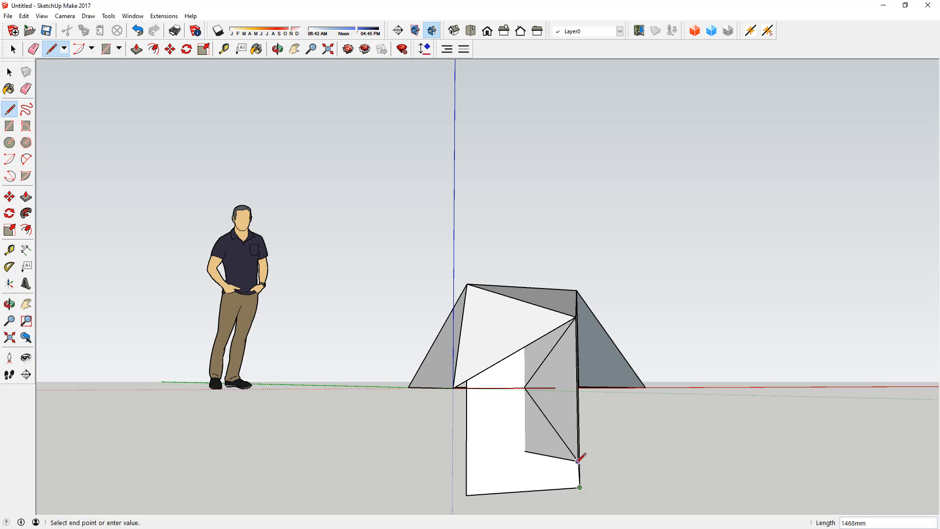
pyautogui.moveTo(553, 458); pyautogui.dragTo(539, 467, button='middle')
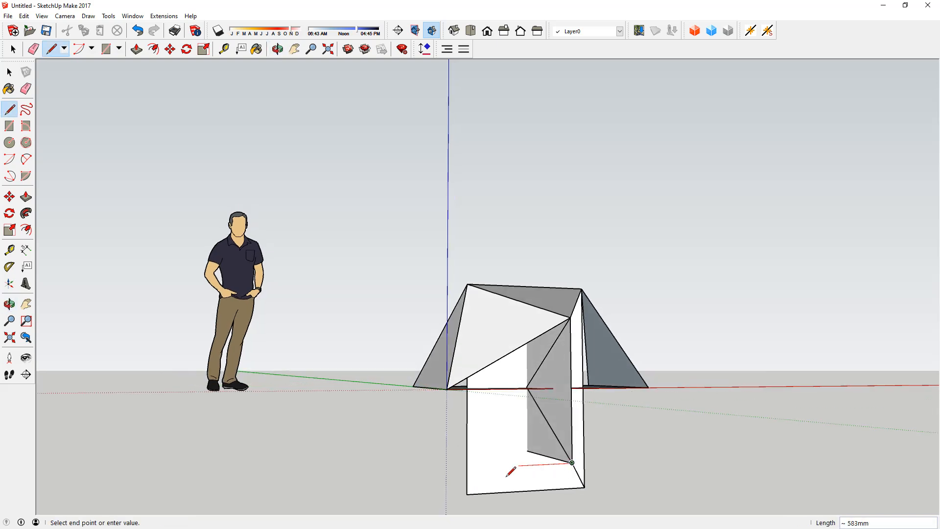
pyautogui.click(572, 463)
# Step: Turn the lower triangle's face and edges into a group
pyautogui.press('space')
pyautogui.click(543, 482)
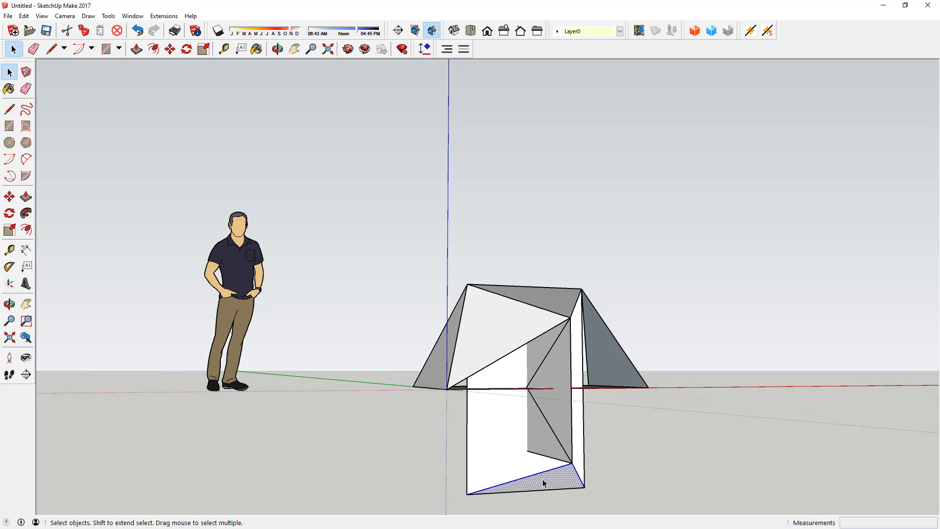
pyautogui.rightClick(543, 482)
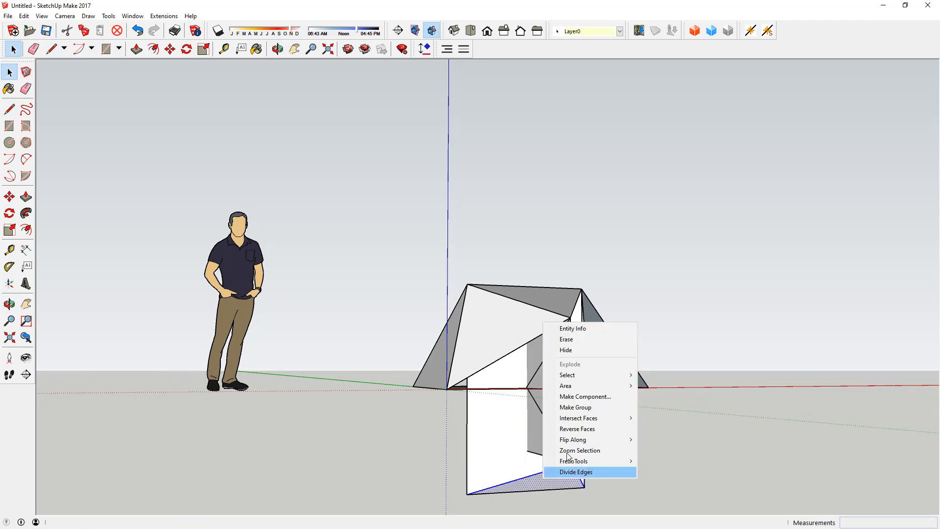
pyautogui.click(583, 407)
# Step: Copy the lower triangle in 72° rotations, four copies, about the axis from the diagonals' crossing to the crossing rectangle's lower corner, and clear the selection
pyautogui.moveTo(579, 451); pyautogui.dragTo(577, 471, button='middle')
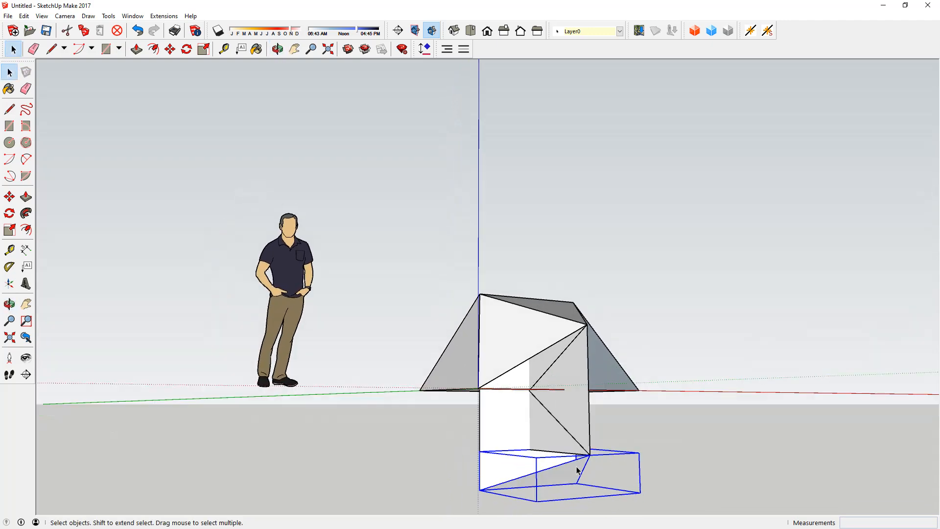
pyautogui.press('q')
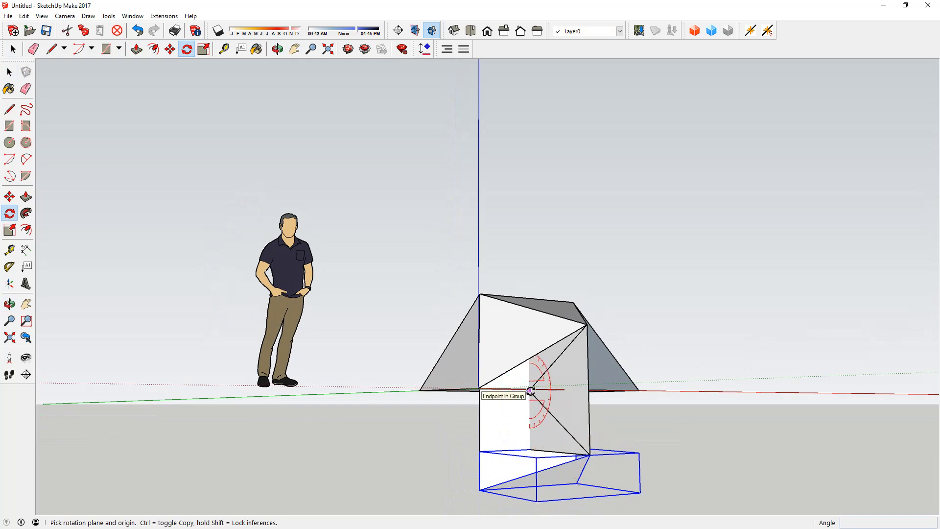
pyautogui.moveTo(530, 390); pyautogui.dragTo(590, 455)
pyautogui.click(590, 455)
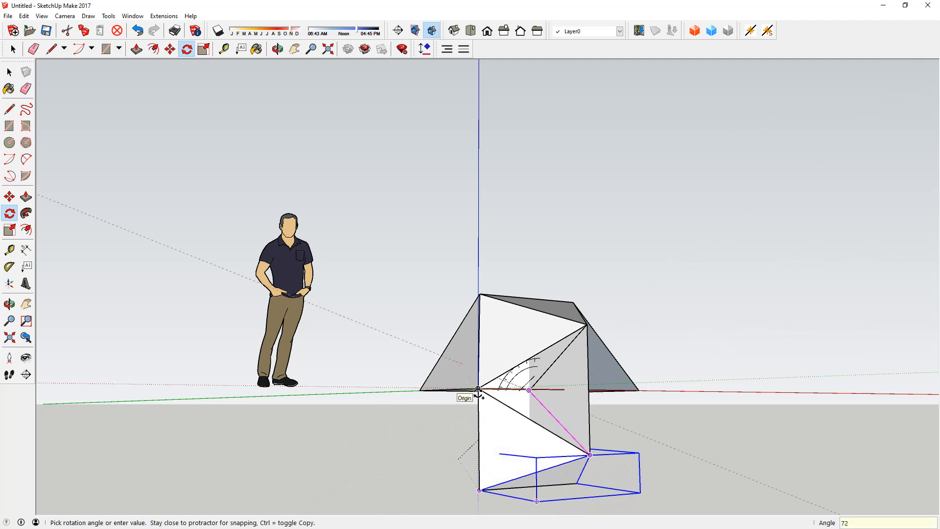
pyautogui.click(478, 390)
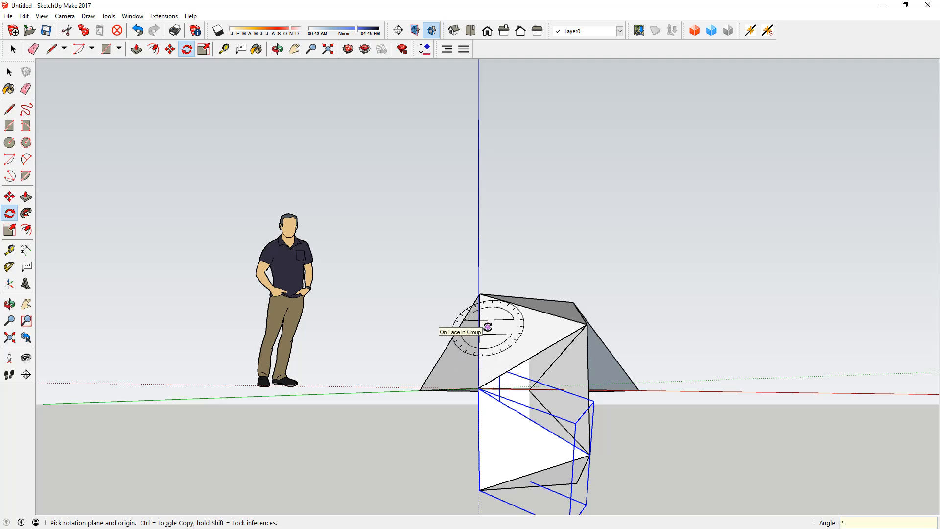
pyautogui.press('Return')
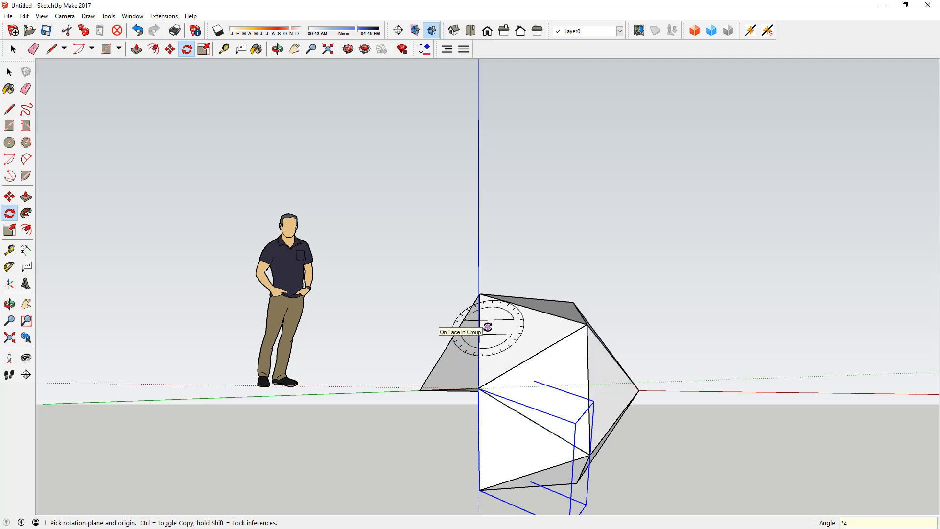
pyautogui.press('space')
pyautogui.click(715, 340)
pyautogui.moveTo(715, 340); pyautogui.dragTo(543, 365, button='middle')
pyautogui.rightClick(718, 378)
pyautogui.click(768, 384)
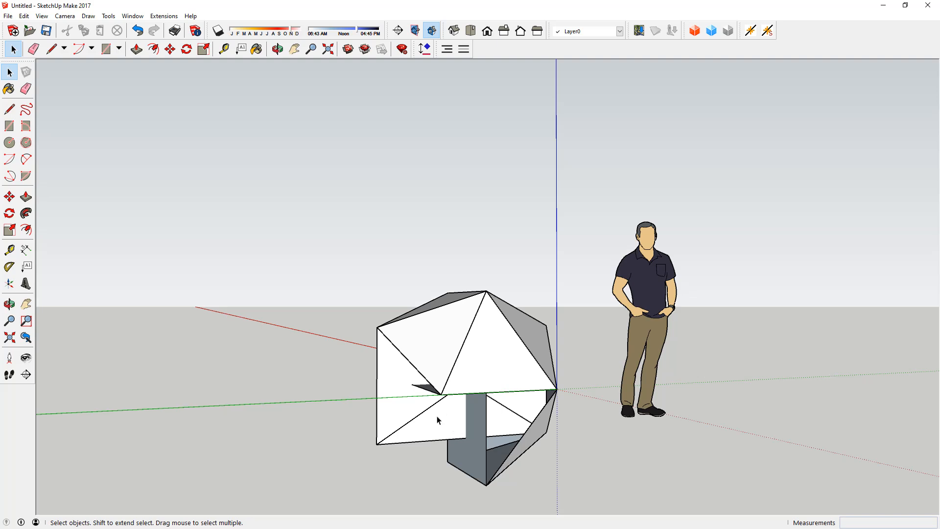
pyautogui.moveTo(452, 422); pyautogui.dragTo(680, 437, button='middle')
pyautogui.moveTo(485, 331); pyautogui.dragTo(498, 322, button='middle')
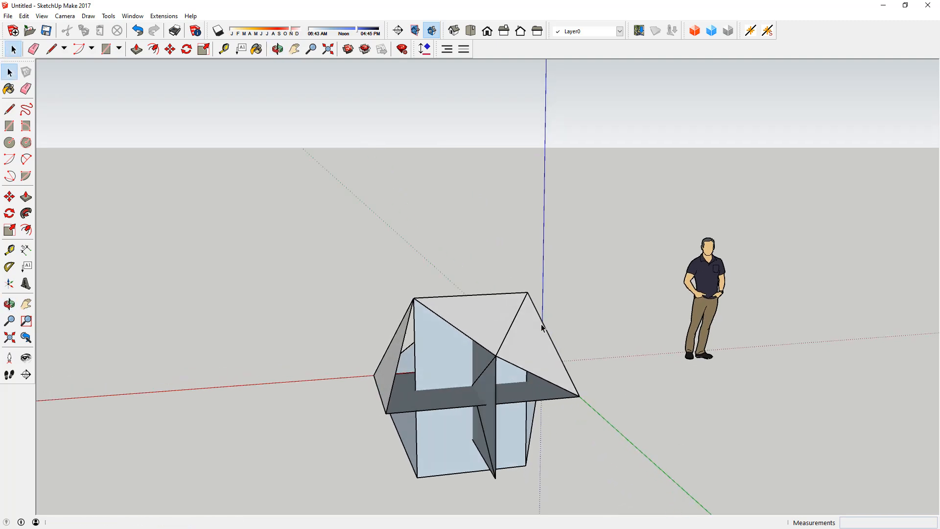
pyautogui.click(498, 322)
pyautogui.press('q')
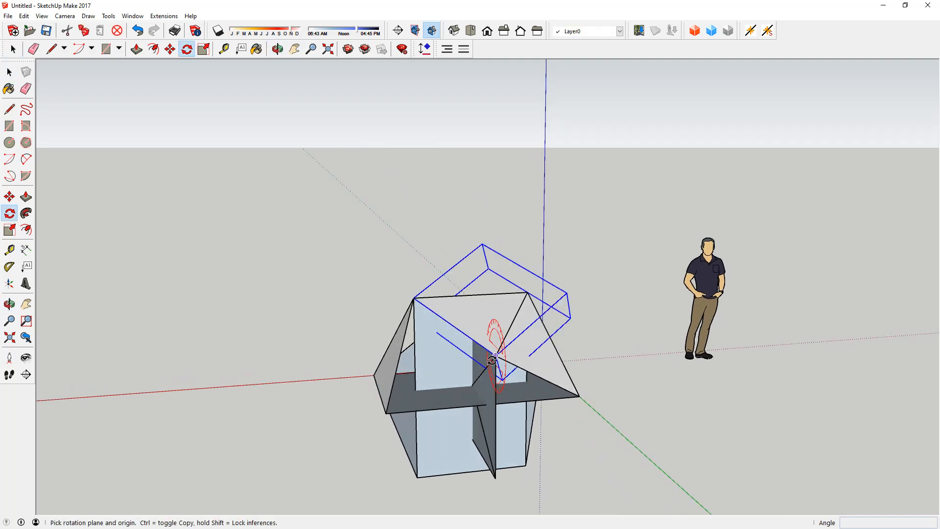
pyautogui.click(472, 385)
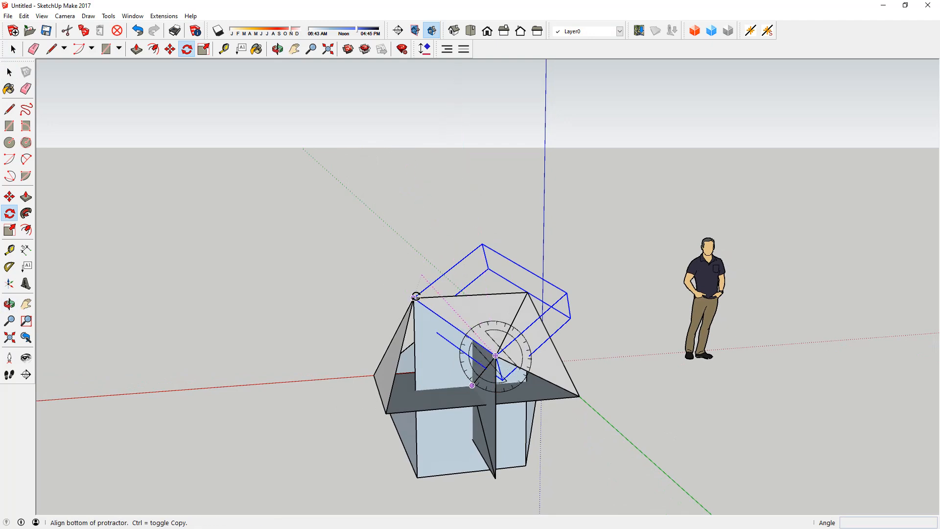
pyautogui.click(414, 297)
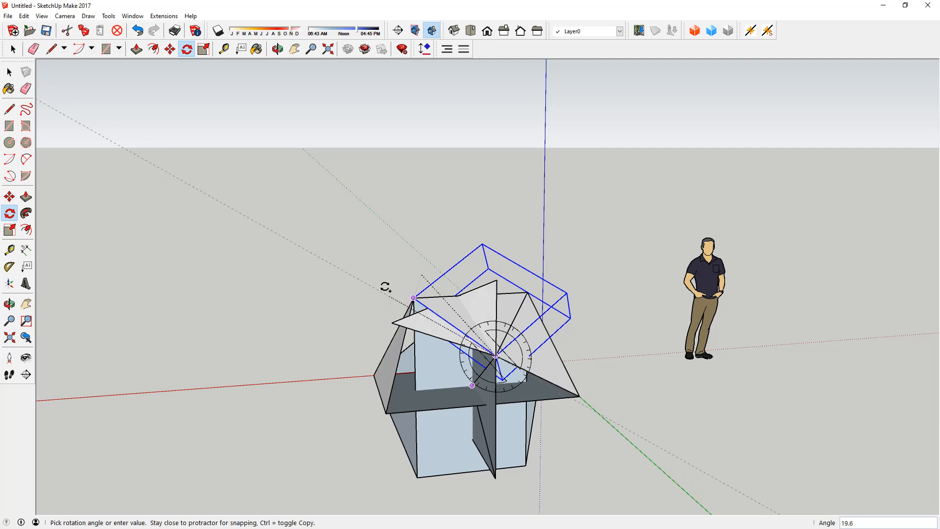
pyautogui.click(385, 414)
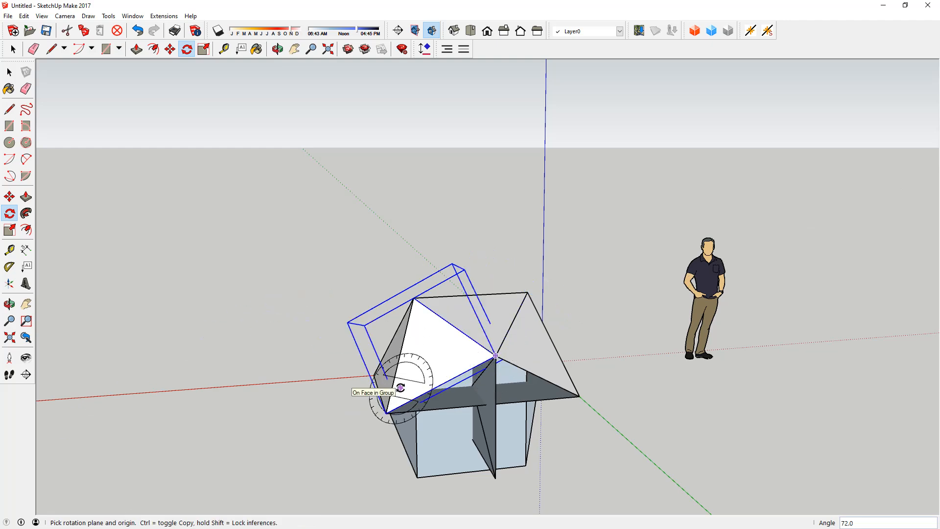
pyautogui.hotkey('ctrl', 'z')
pyautogui.press('space')
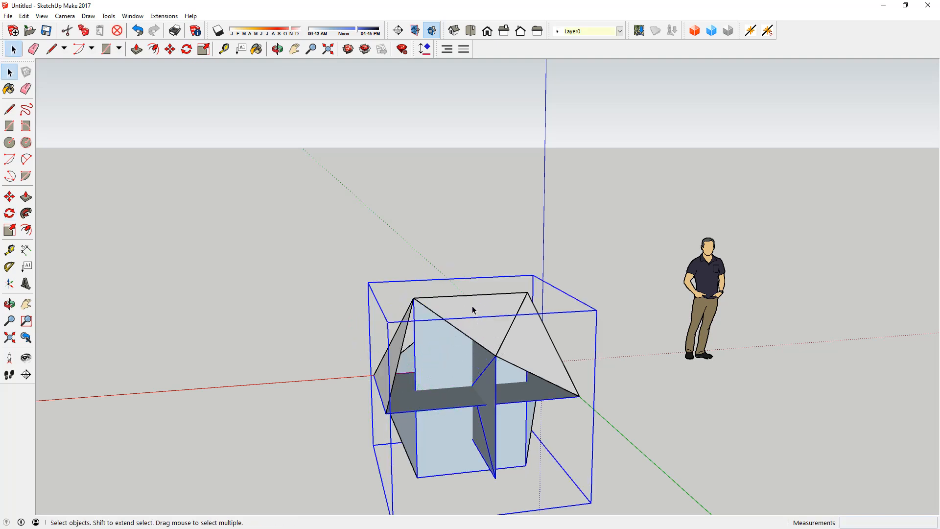
# Step: Copy the top triangle in 72° rotations, two copies, about the axis from the crossing rectangle's upper corner to the diagonals' crossing, and clear the selection
pyautogui.click(472, 309)
pyautogui.press('q')
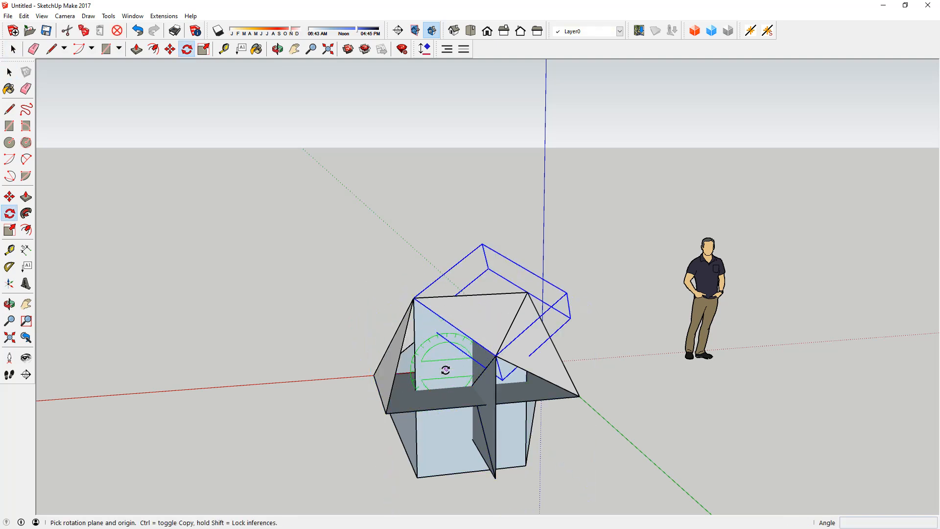
pyautogui.click(472, 385)
pyautogui.click(414, 298)
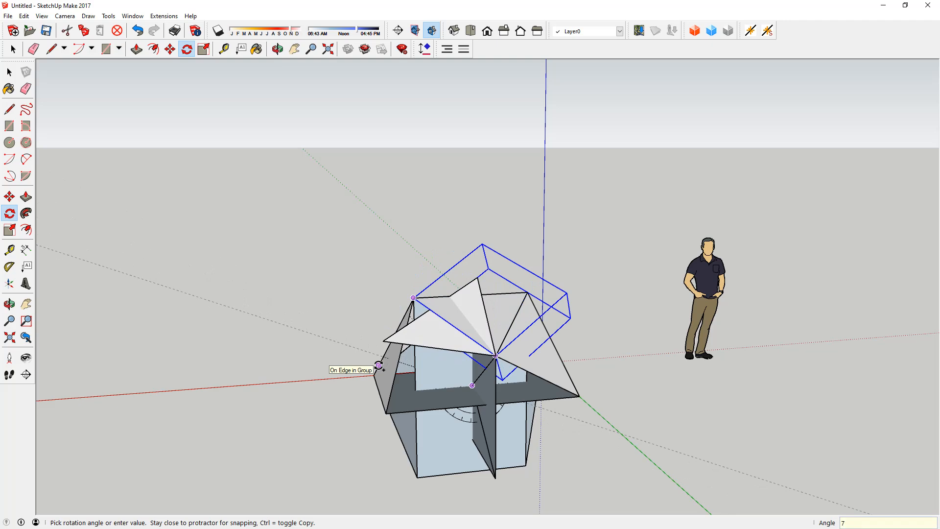
pyautogui.press('Return')
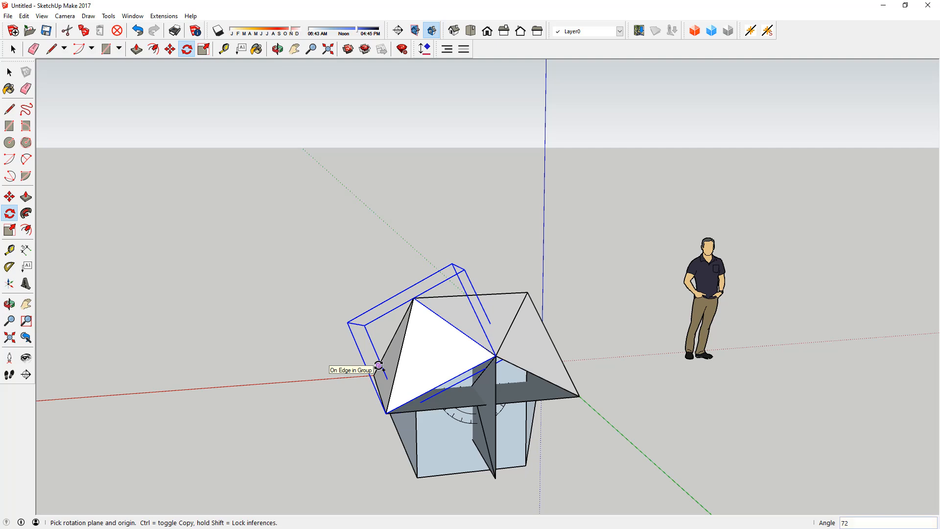
pyautogui.write('*2')
pyautogui.press('Return')
pyautogui.press('space')
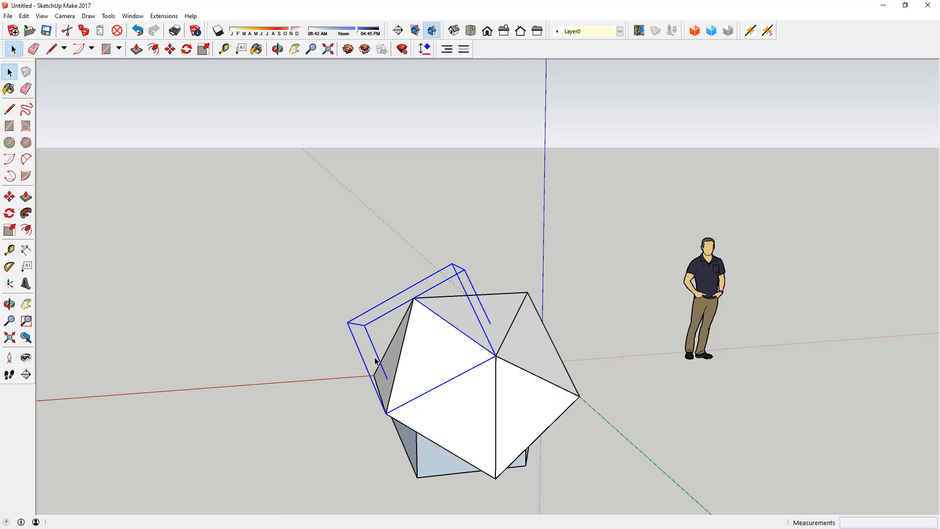
pyautogui.click(645, 327)
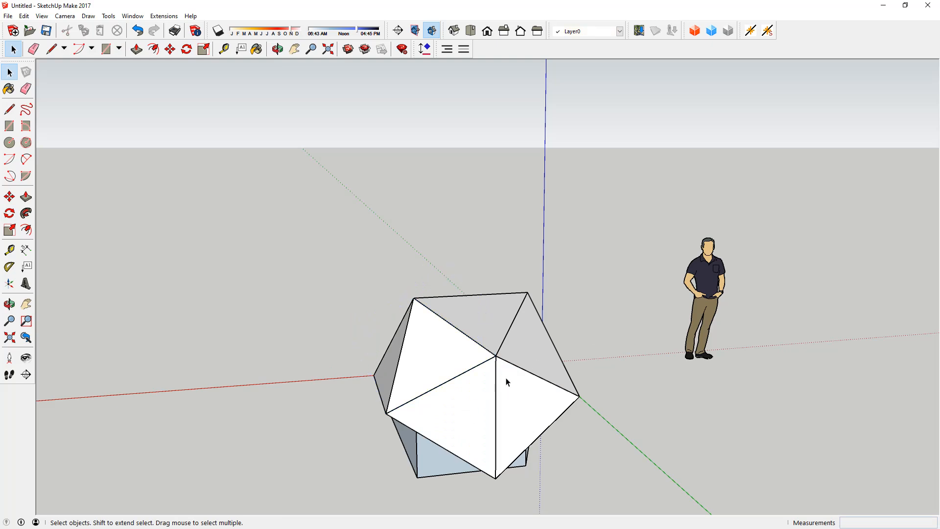
# Step: Undo all rotated triangle copies and the lower triangle, back to the three rectangles with only the first triangle
pyautogui.press('o')
pyautogui.moveTo(507, 382); pyautogui.dragTo(664, 357)
pyautogui.press('space')
pyautogui.press('o')
pyautogui.moveTo(504, 316); pyautogui.dragTo(551, 335, button='middle')
pyautogui.moveTo(578, 370)
pyautogui.mouseDown(button='middle')
pyautogui.moveTo(382, 330)
pyautogui.moveTo(126, 191)
pyautogui.moveTo(568, 346)
pyautogui.moveTo(571, 368)
pyautogui.mouseUp(button='middle')
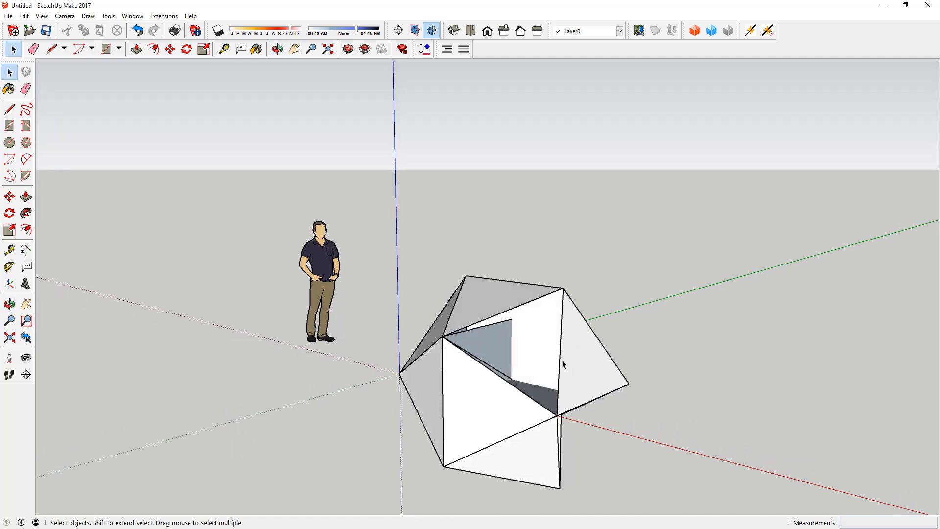
pyautogui.hotkey('ctrl', 'z')
pyautogui.hotkey('ctrl', 'z')
pyautogui.hotkey('ctrl', 'z')
pyautogui.hotkey('ctrl', 'z')
pyautogui.hotkey('ctrl', 'z')
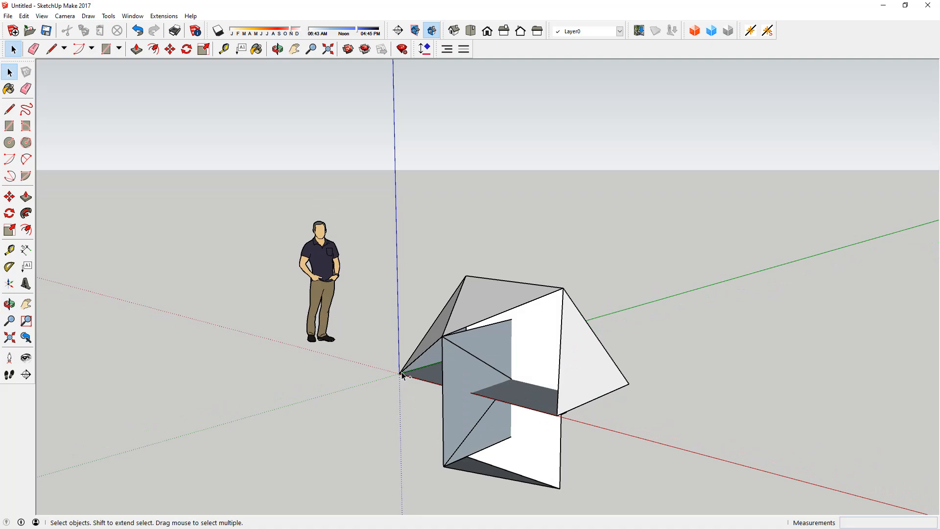
pyautogui.hotkey('ctrl', 'z')
pyautogui.hotkey('ctrl', 'z')
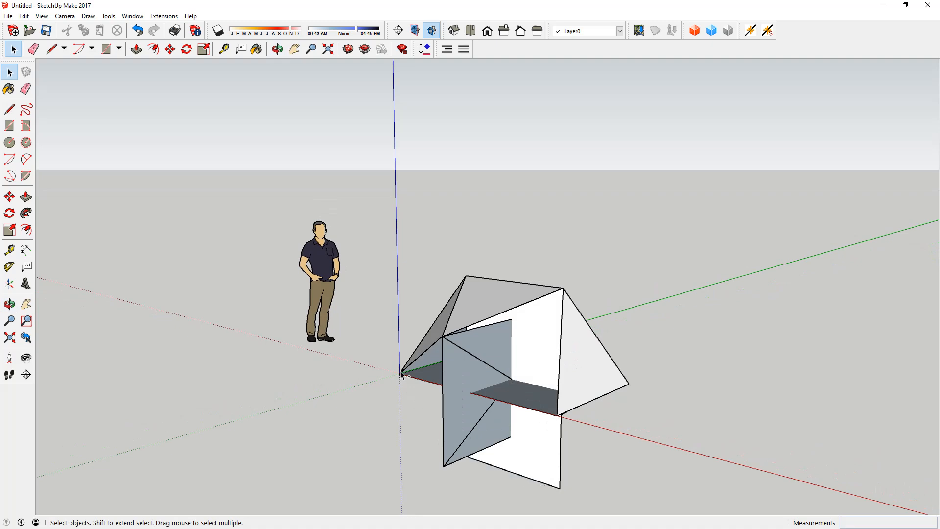
pyautogui.hotkey('ctrl', 'z')
pyautogui.hotkey('ctrl', 'z')
# Step: Draw and group a triangular face joining the origin, the crossing vertical rectangle's near upper corner and the red-parallel vertical rectangle's nearest upper corner
pyautogui.moveTo(401, 374); pyautogui.dragTo(564, 382, button='middle')
pyautogui.moveTo(468, 382); pyautogui.dragTo(524, 343, button='middle')
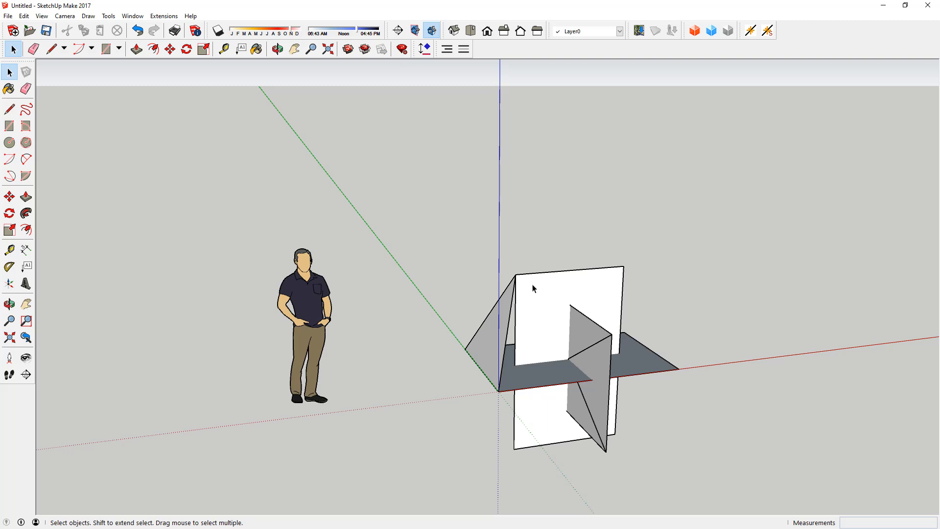
pyautogui.press('l')
pyautogui.click(500, 391)
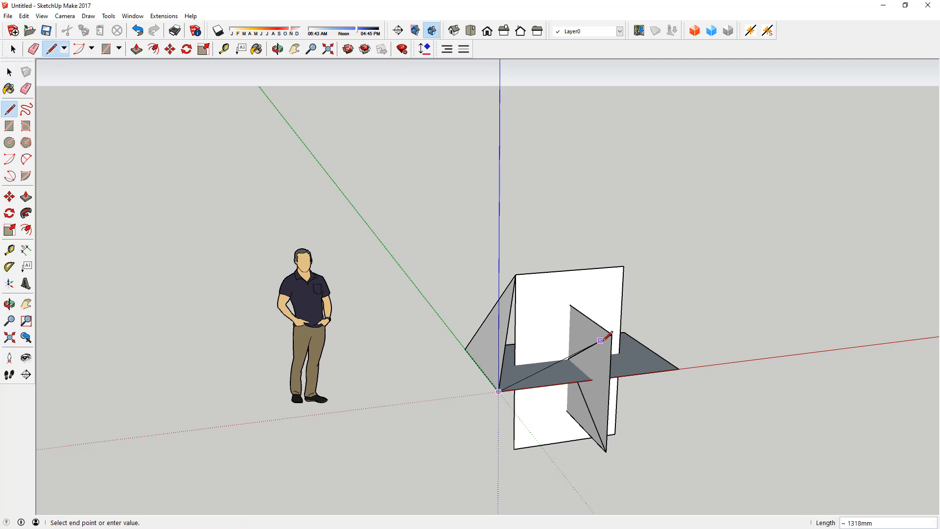
pyautogui.click(516, 275)
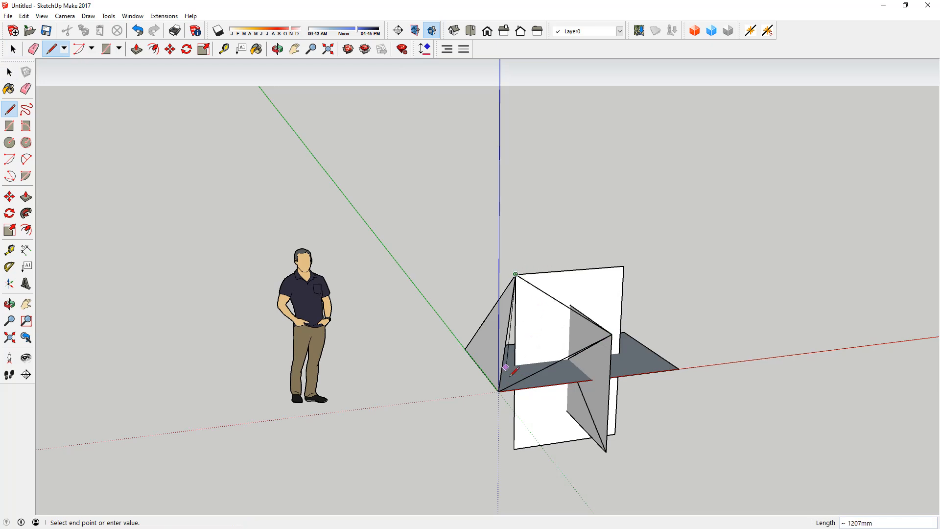
pyautogui.click(500, 391)
pyautogui.press('space')
pyautogui.doubleClick(539, 339)
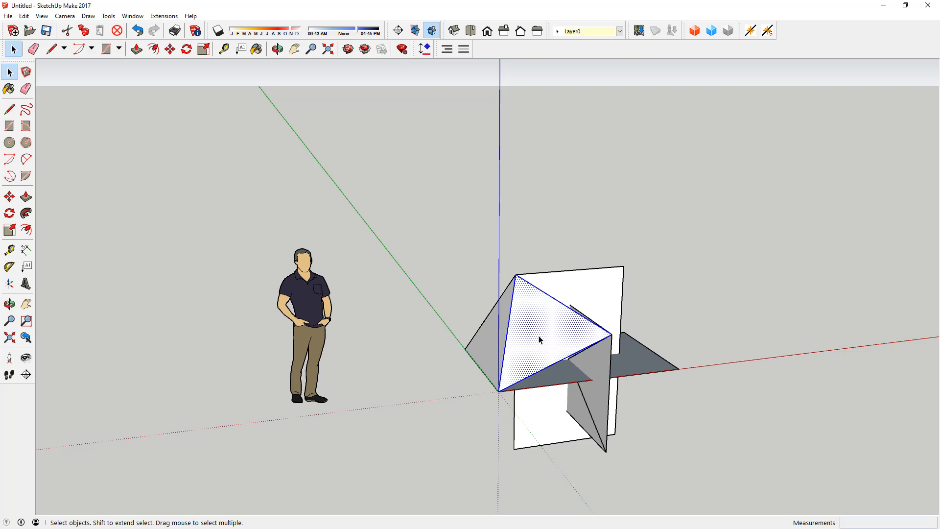
pyautogui.rightClick(539, 338)
pyautogui.click(572, 421)
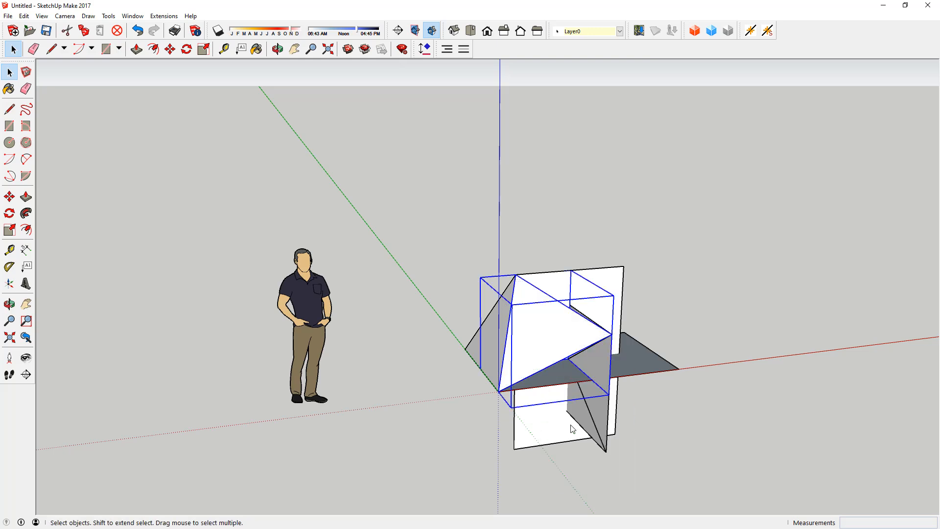
pyautogui.click(665, 415)
# Step: Draw and group a triangular face joining the red-parallel vertical rectangle's two upper corners to the crossing vertical rectangle's near upper corner
pyautogui.moveTo(664, 415); pyautogui.dragTo(522, 309, button='middle')
pyautogui.press('l')
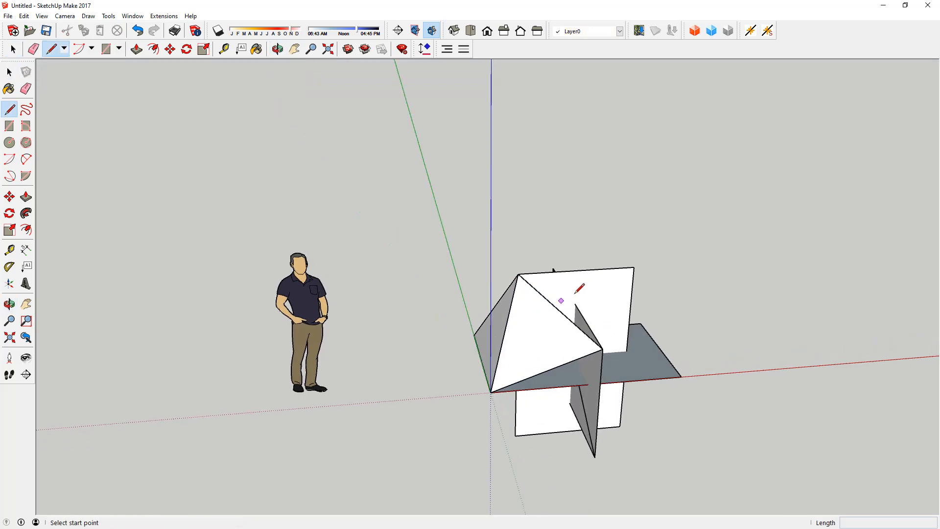
pyautogui.click(518, 274)
pyautogui.click(634, 267)
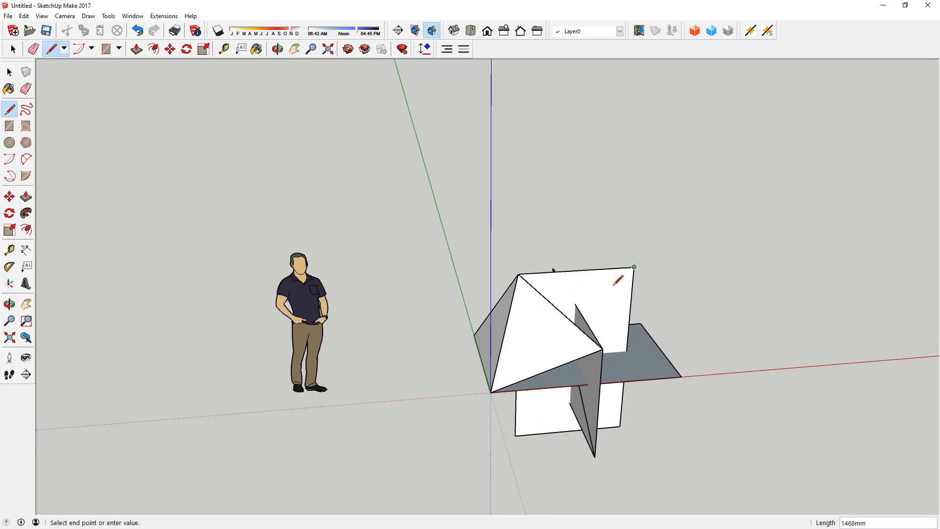
pyautogui.click(603, 349)
pyautogui.click(519, 274)
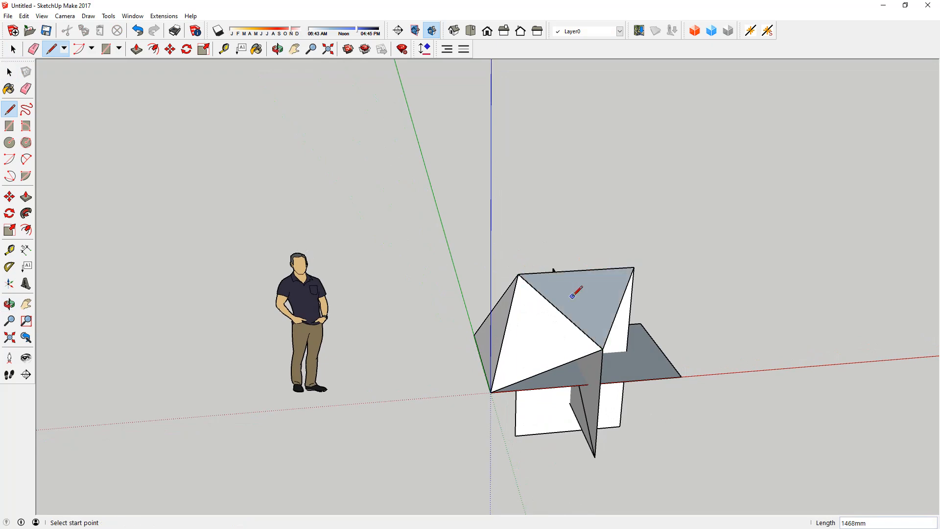
pyautogui.press('space')
pyautogui.click(574, 300)
pyautogui.rightClick(575, 298)
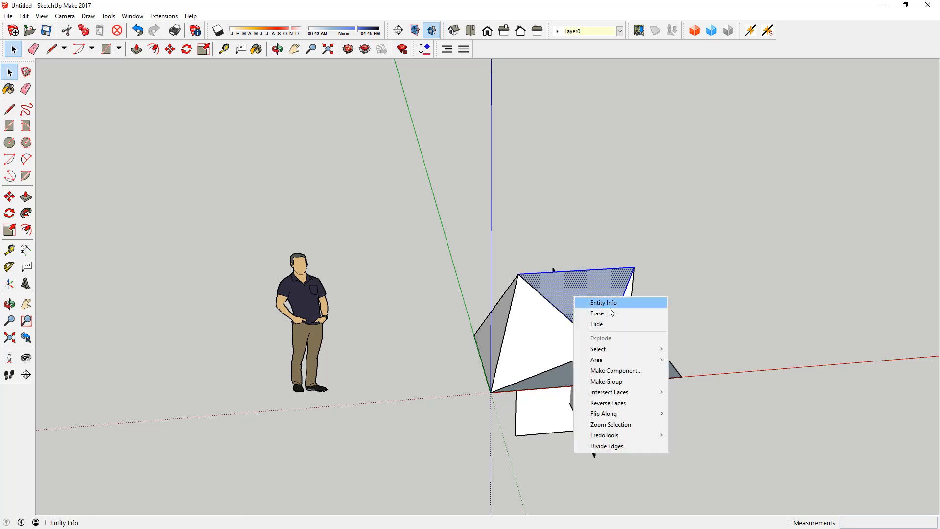
pyautogui.click(617, 382)
# Step: Draw and group a triangular face joining the origin to the crossing vertical rectangle's near lower and upper corners
pyautogui.moveTo(617, 381); pyautogui.dragTo(675, 271, button='middle')
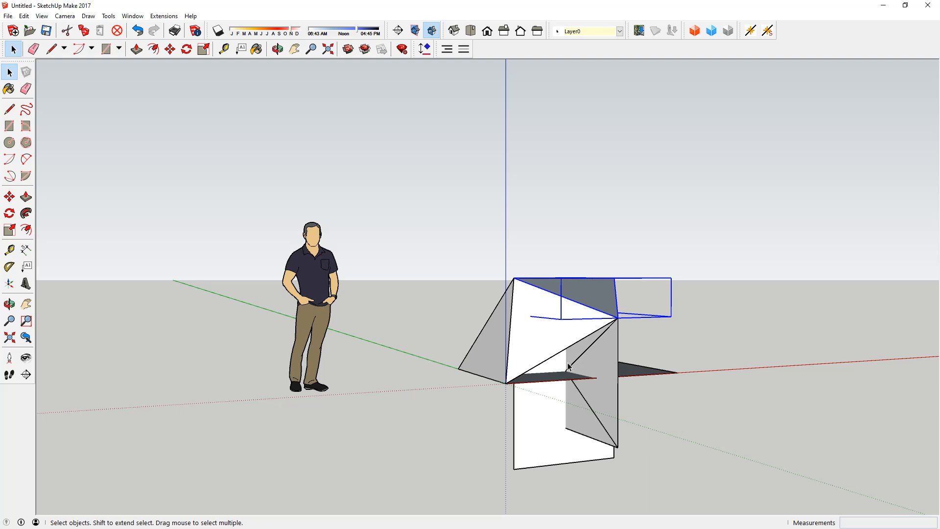
pyautogui.moveTo(628, 434); pyautogui.dragTo(594, 422, button='middle')
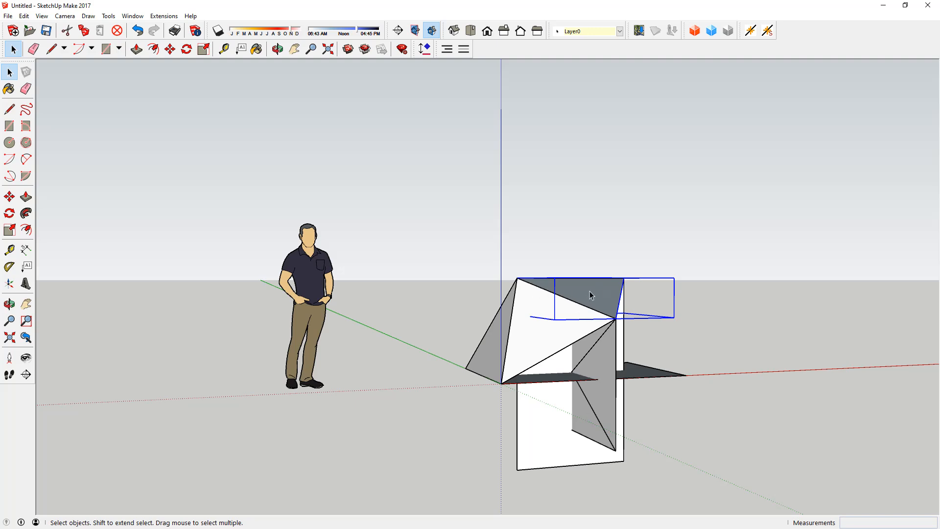
pyautogui.moveTo(509, 355); pyautogui.dragTo(543, 336, button='middle')
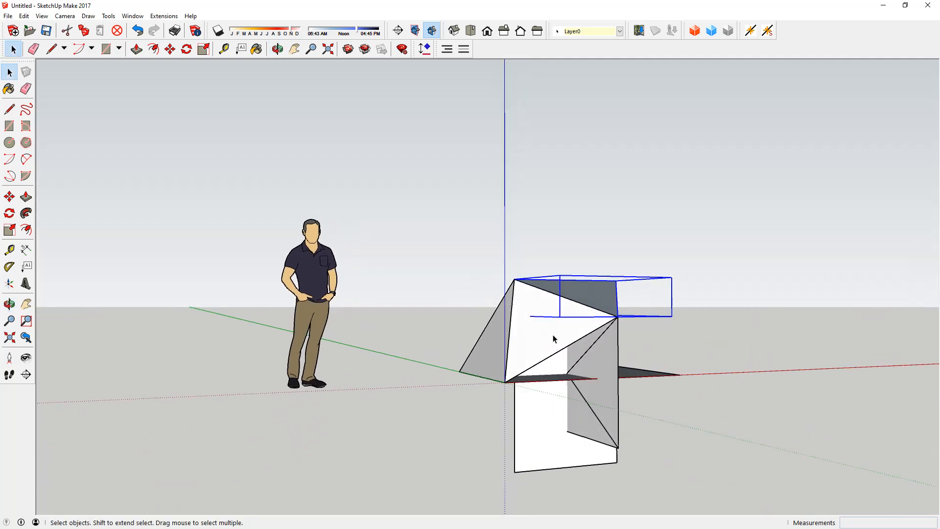
pyautogui.moveTo(581, 374)
pyautogui.mouseDown(button='middle')
pyautogui.moveTo(429, 388)
pyautogui.moveTo(581, 387)
pyautogui.mouseUp(button='middle')
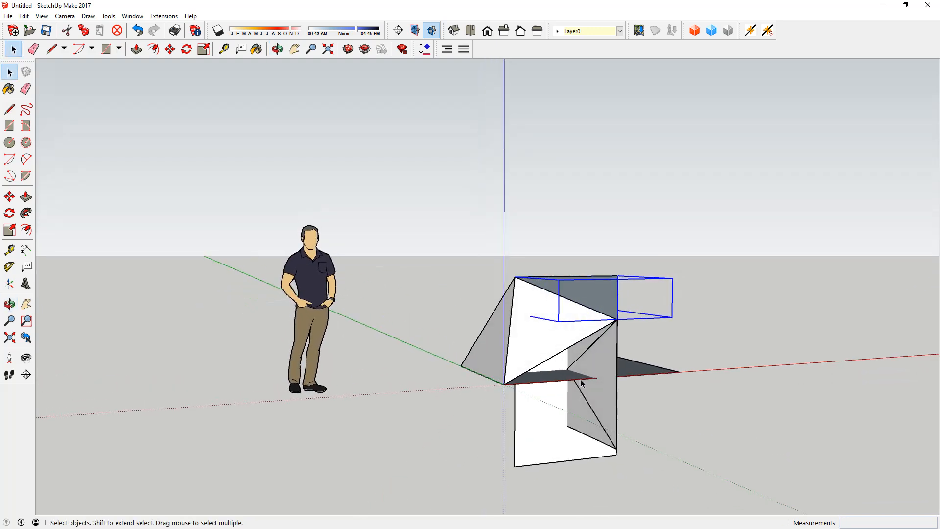
pyautogui.press('l')
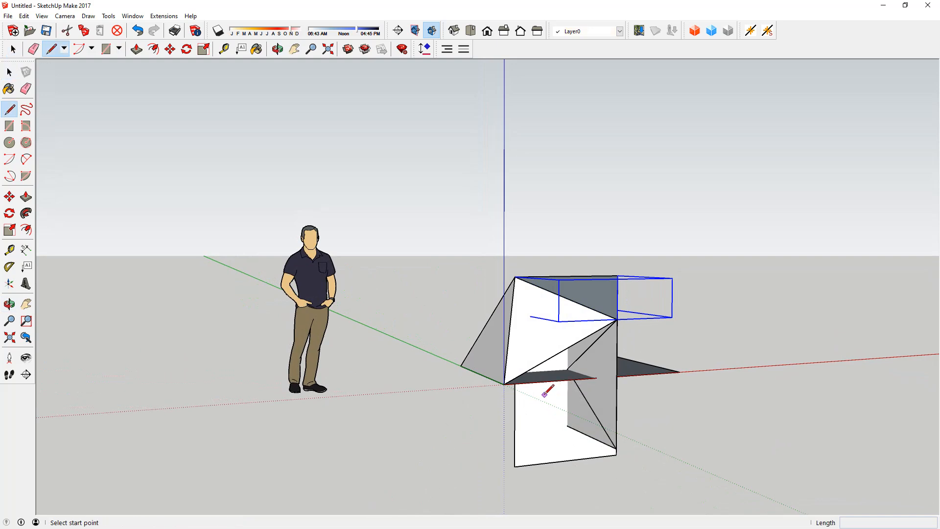
pyautogui.click(504, 385)
pyautogui.click(616, 448)
pyautogui.click(618, 319)
pyautogui.click(504, 384)
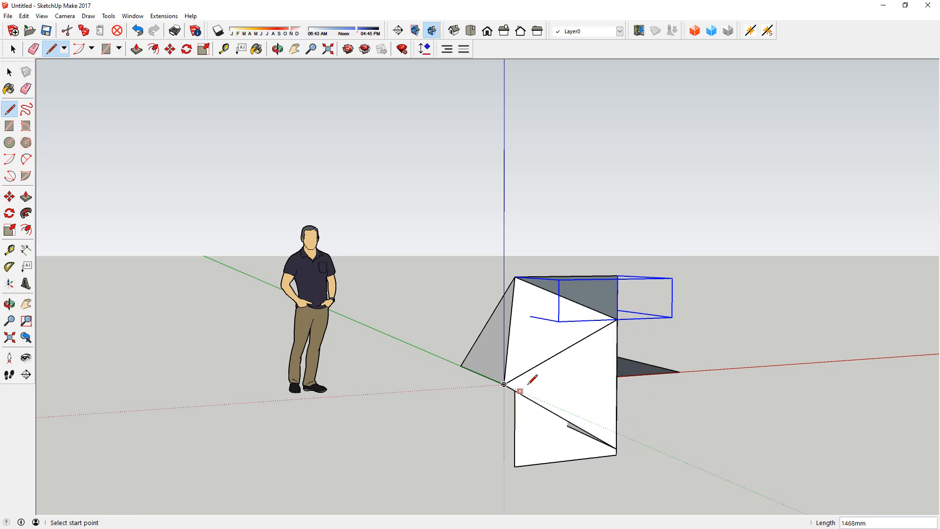
pyautogui.press('space')
pyautogui.rightClick(560, 382)
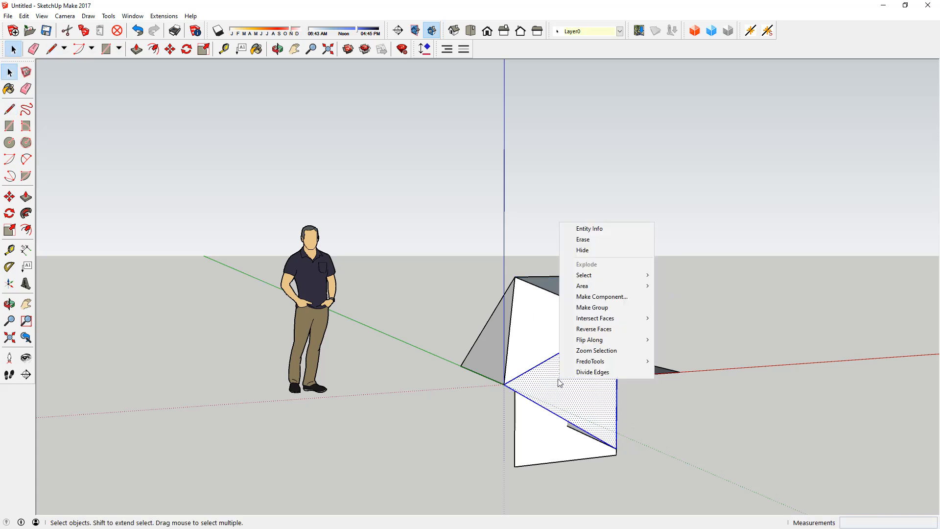
pyautogui.click(592, 308)
# Step: Draw and group a triangular face joining the crossing vertical rectangle's near lower and upper corners to the horizontal rectangle's far corner on the red axis
pyautogui.moveTo(710, 319); pyautogui.dragTo(514, 349, button='middle')
pyautogui.press('l')
pyautogui.click(573, 475)
pyautogui.click(695, 406)
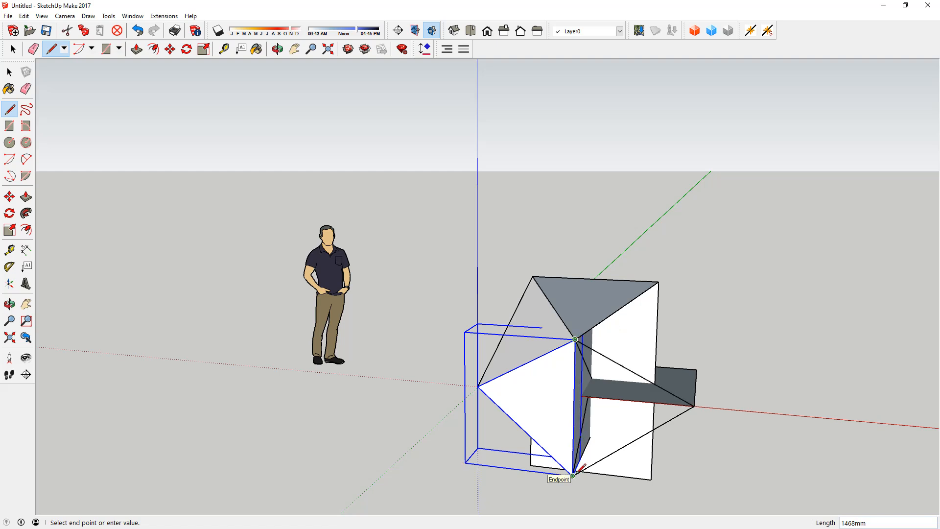
pyautogui.click(575, 339)
pyautogui.press('space')
pyautogui.click(611, 409)
pyautogui.rightClick(612, 409)
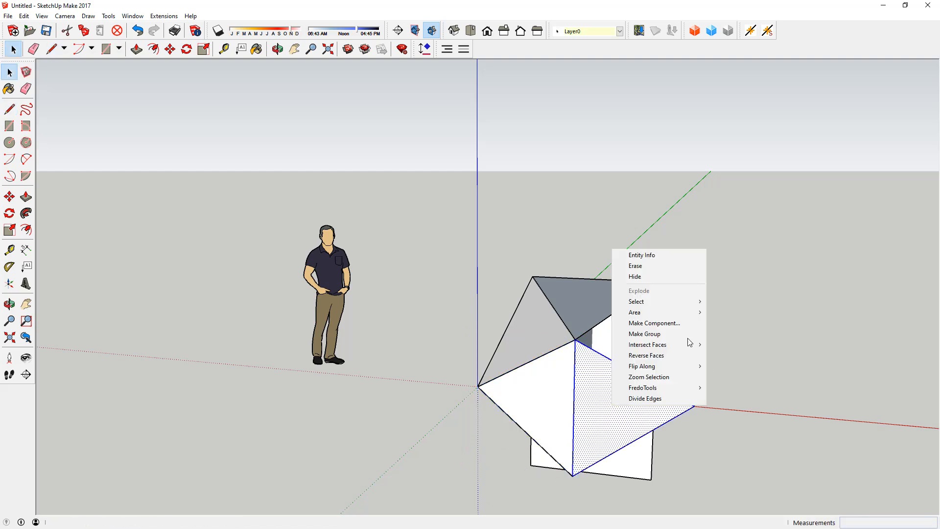
pyautogui.click(659, 329)
# Step: Draw and group the triangular face between the red-parallel rectangle's far upper corner, the horizontal rectangle's far red-axis corner and the crossing rectangle's near upper corner
pyautogui.press('l')
pyautogui.click(659, 282)
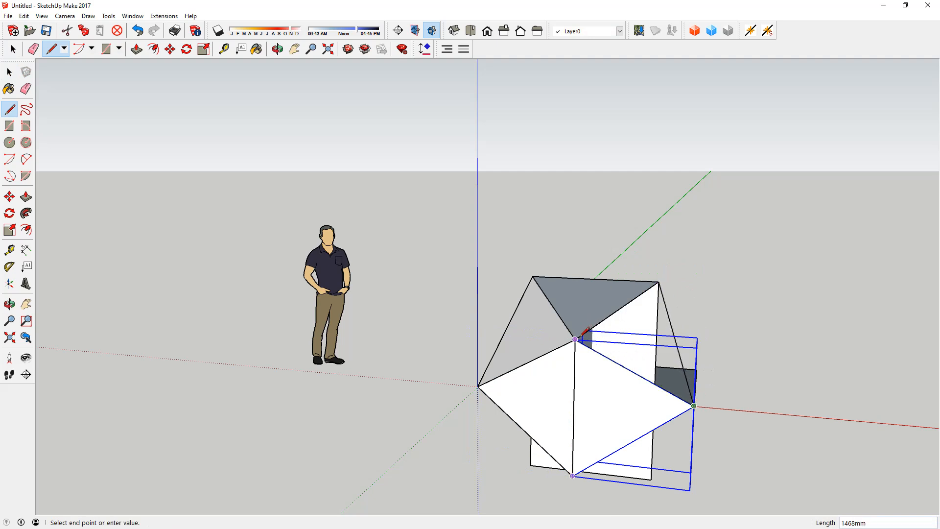
pyautogui.press('space')
pyautogui.doubleClick(636, 325)
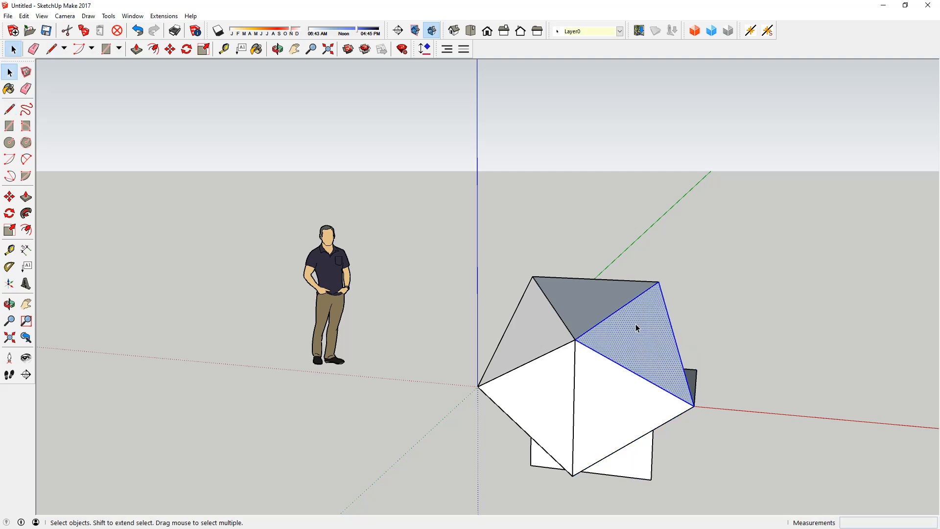
pyautogui.rightClick(635, 324)
pyautogui.click(670, 409)
pyautogui.click(509, 426)
pyautogui.moveTo(509, 426); pyautogui.dragTo(630, 362, button='middle')
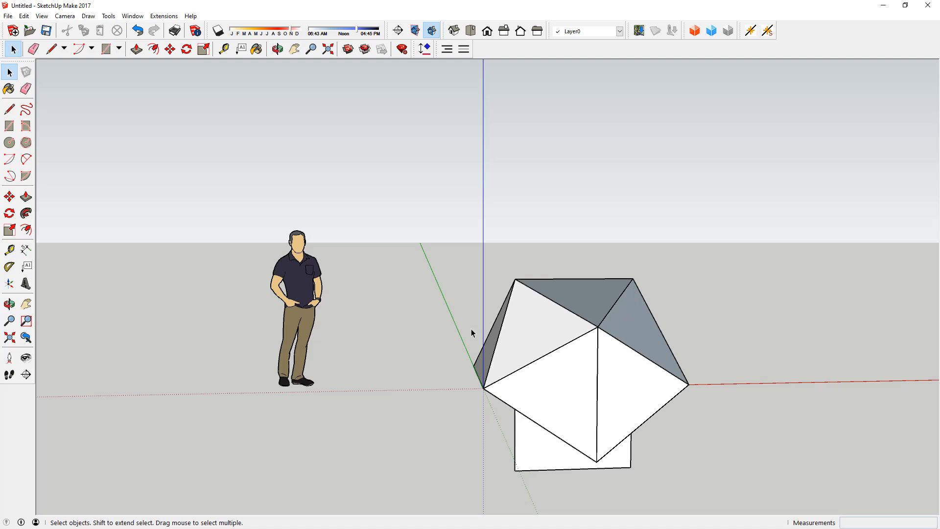
pyautogui.moveTo(474, 330); pyautogui.dragTo(389, 301, button='middle')
pyautogui.moveTo(389, 301); pyautogui.dragTo(569, 281)
pyautogui.press('space')
pyautogui.moveTo(475, 342); pyautogui.dragTo(611, 347, button='middle')
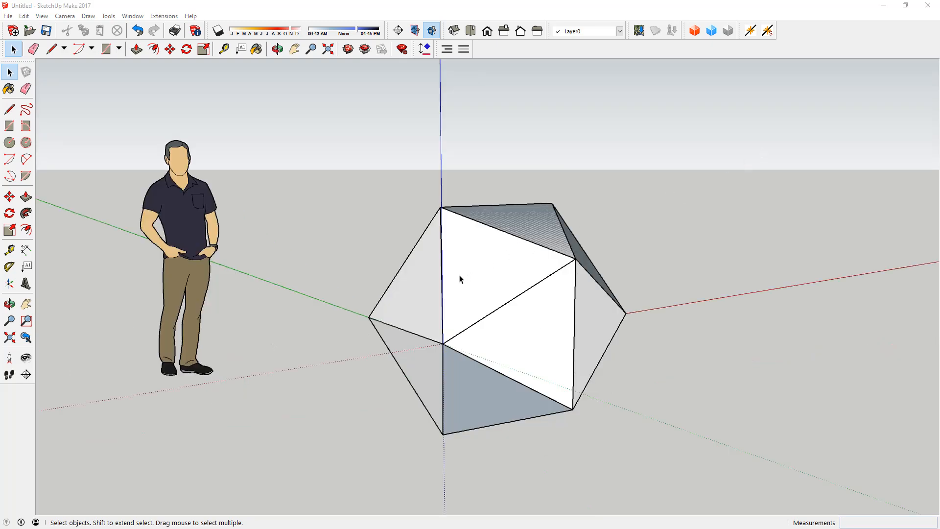
# Step: Try deleting triangular faces around the icosahedron's green-axis corner to open up its interior
pyautogui.moveTo(586, 269); pyautogui.dragTo(628, 177, button='middle')
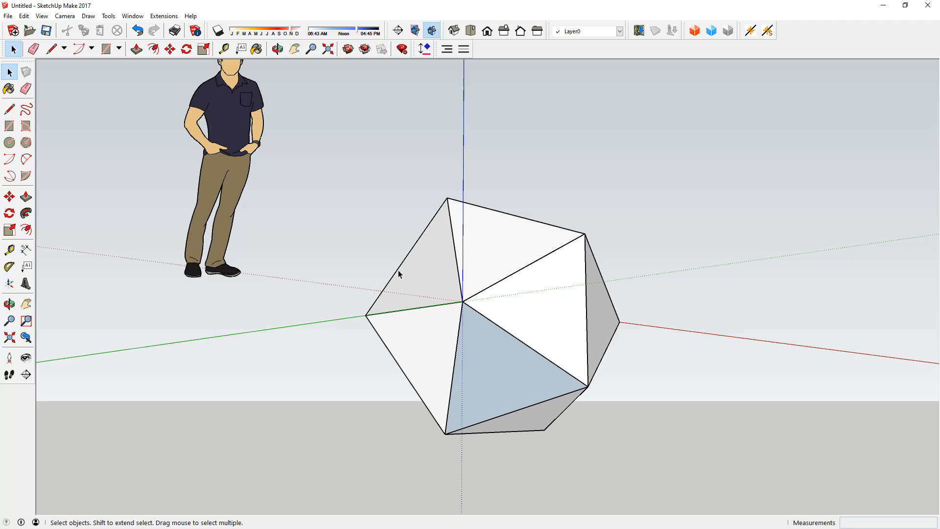
pyautogui.moveTo(398, 270); pyautogui.dragTo(442, 272, button='middle')
pyautogui.moveTo(441, 272); pyautogui.dragTo(933, 233)
pyautogui.press('space')
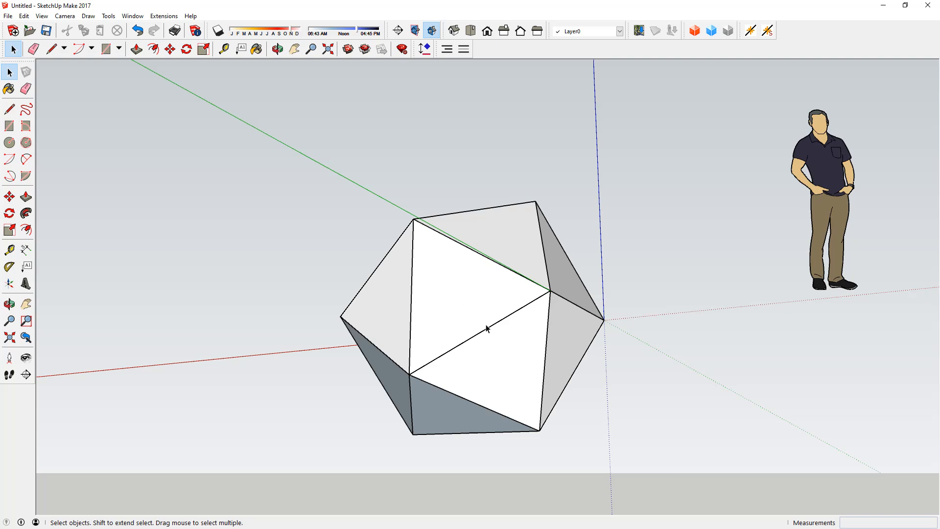
pyautogui.click(493, 358)
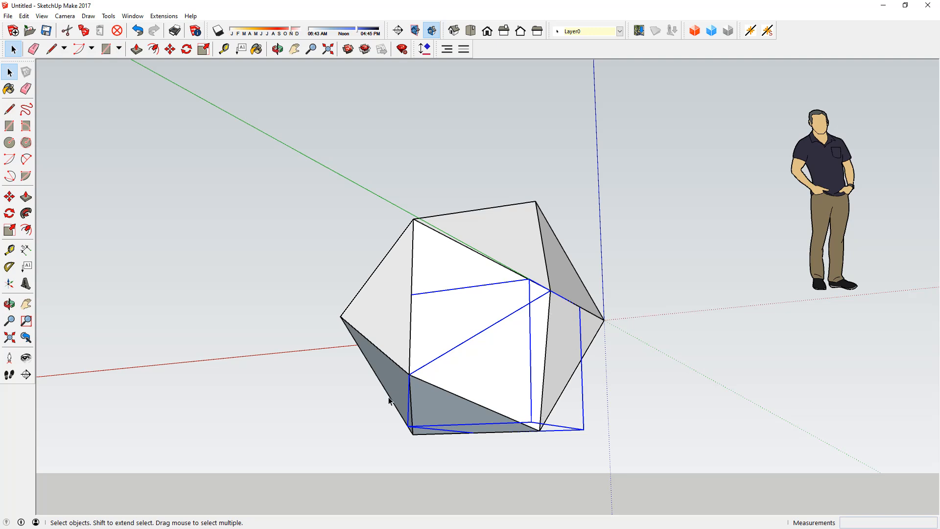
pyautogui.click(242, 403)
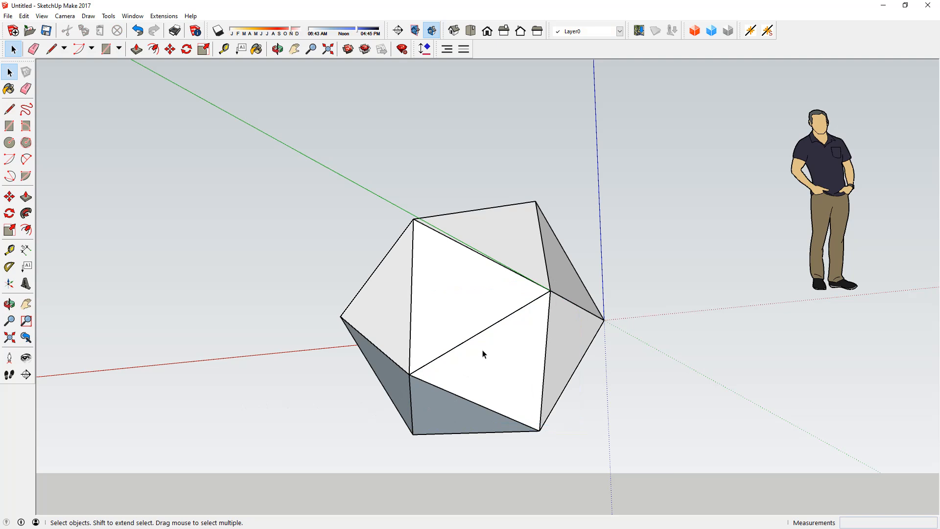
pyautogui.click(469, 307)
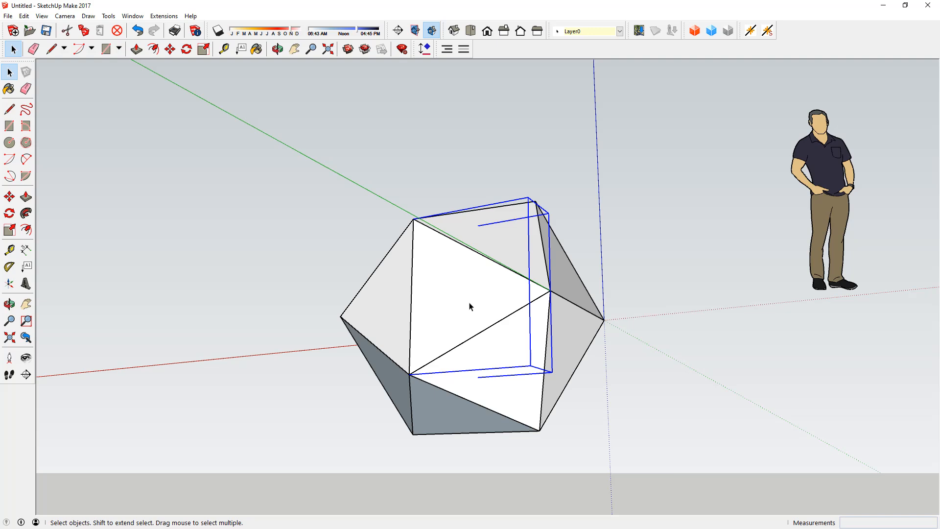
pyautogui.press('Delete')
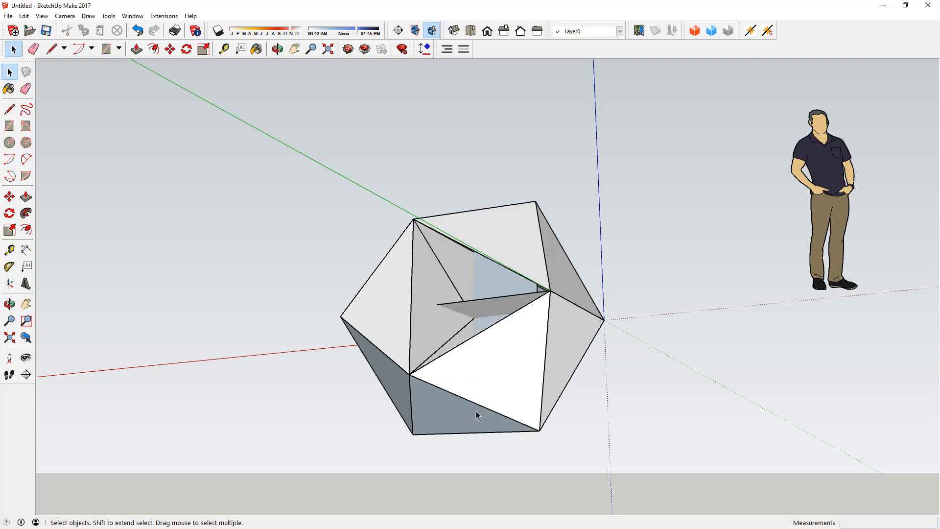
pyautogui.click(459, 416)
pyautogui.press('Delete')
pyautogui.click(553, 357)
pyautogui.press('Delete')
# Step: Examine the icosahedron from all sides, checking its interior through the opening and the closed triangular shell
pyautogui.moveTo(498, 375); pyautogui.dragTo(645, 369, button='middle')
pyautogui.moveTo(633, 381); pyautogui.dragTo(579, 368)
pyautogui.press('space')
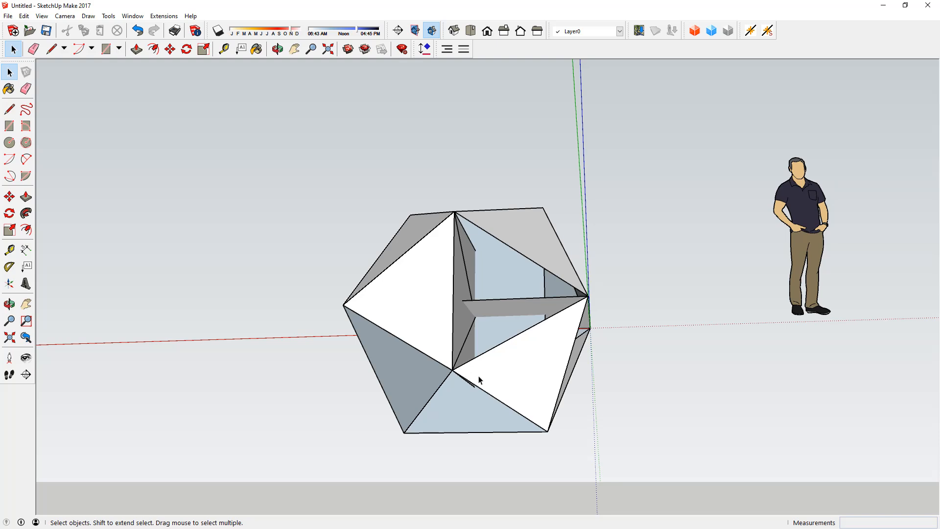
pyautogui.moveTo(481, 378); pyautogui.dragTo(569, 341, button='middle')
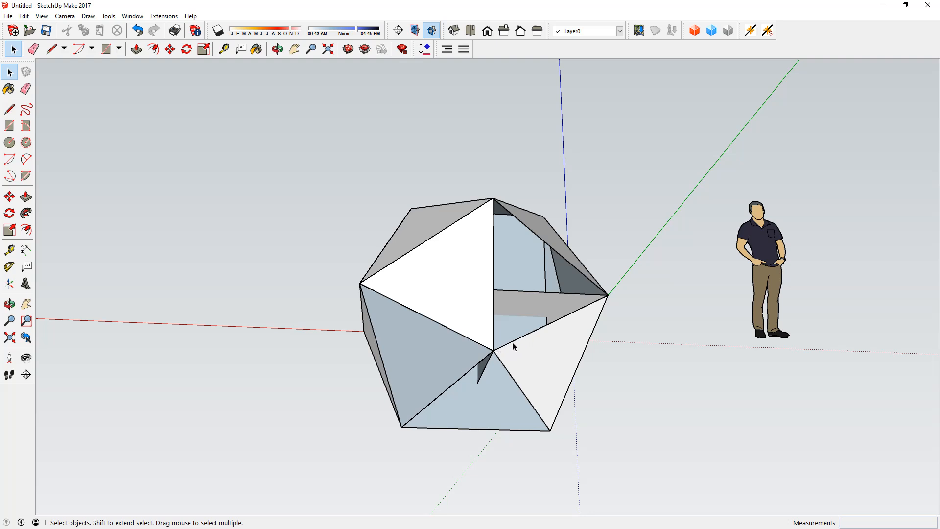
pyautogui.moveTo(493, 352); pyautogui.dragTo(434, 378, button='middle')
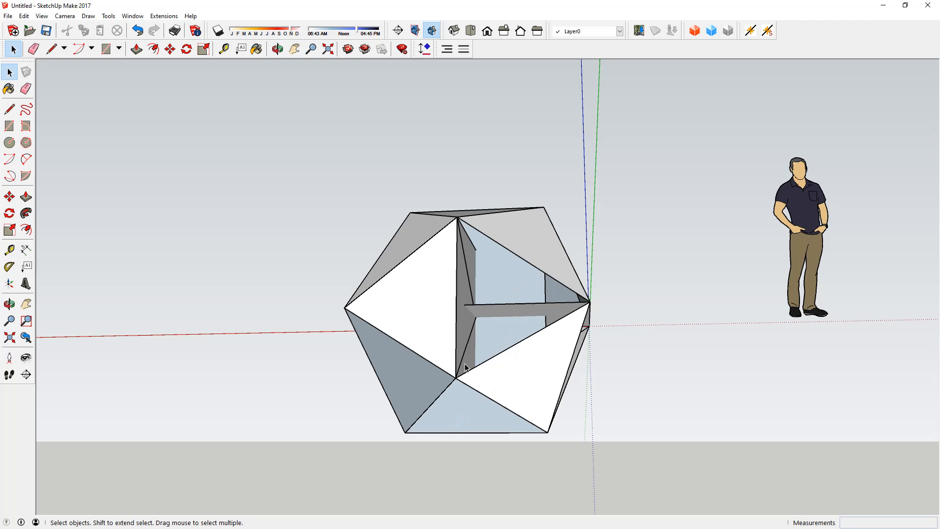
pyautogui.moveTo(634, 282); pyautogui.dragTo(572, 328, button='middle')
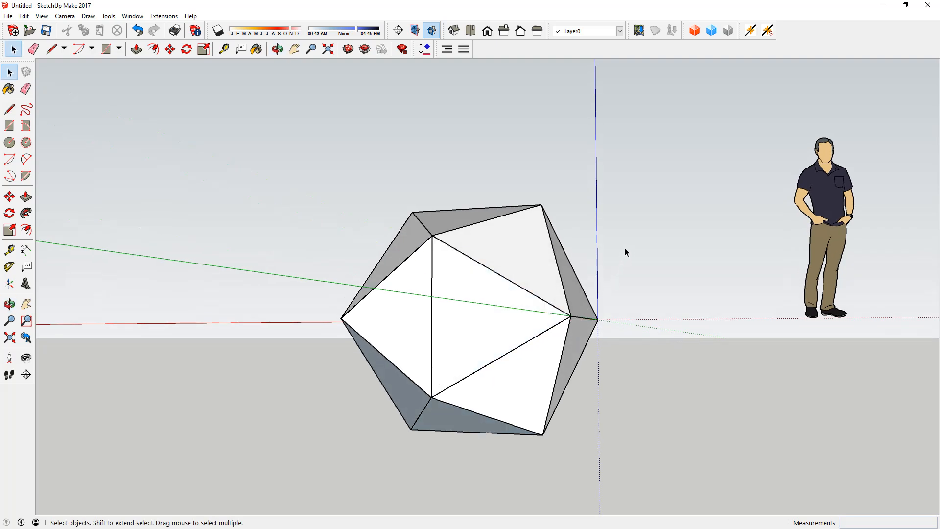
pyautogui.moveTo(623, 240); pyautogui.dragTo(273, 348, button='middle')
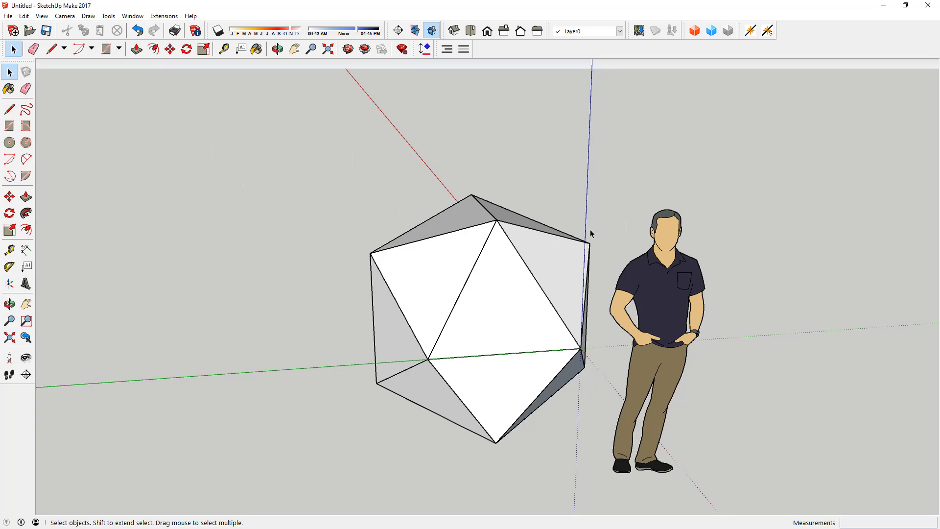
pyautogui.moveTo(595, 232); pyautogui.dragTo(357, 262, button='middle')
pyautogui.moveTo(638, 216)
pyautogui.mouseDown(button='middle')
pyautogui.moveTo(597, 227)
pyautogui.moveTo(634, 226)
pyautogui.mouseUp(button='middle')
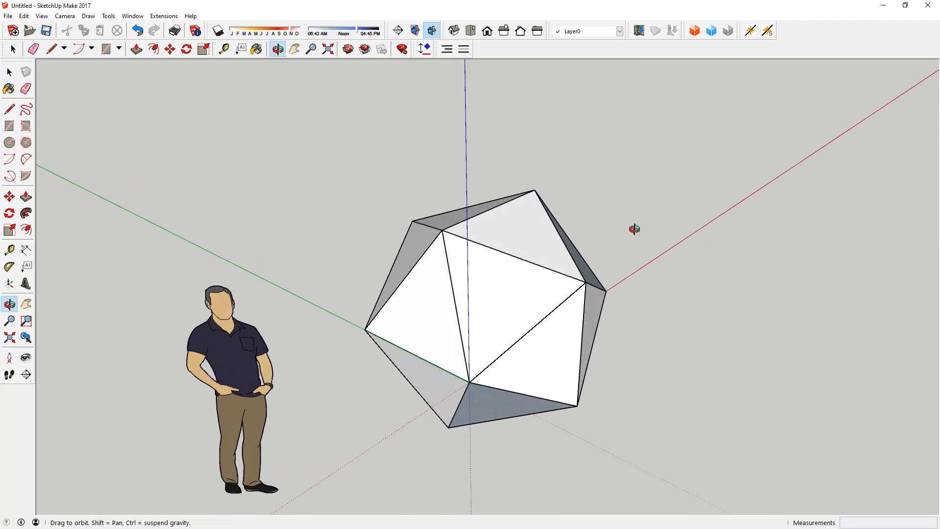
pyautogui.click(538, 241)
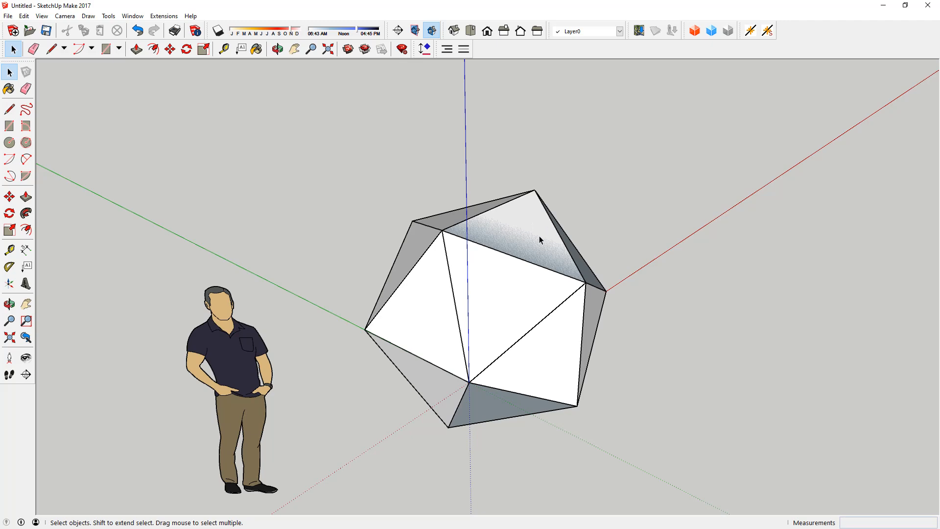
pyautogui.moveTo(539, 236); pyautogui.dragTo(359, 340, button='middle')
pyautogui.moveTo(544, 311); pyautogui.dragTo(435, 228, button='middle')
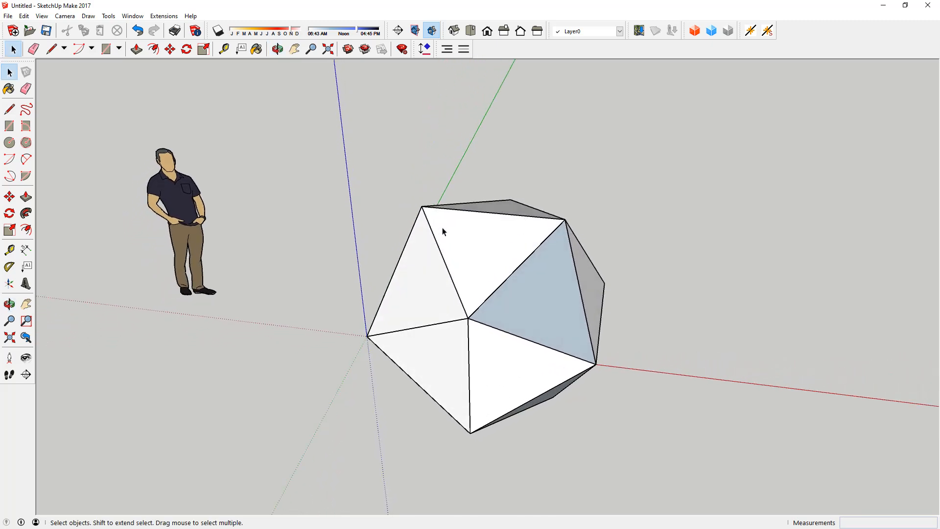
pyautogui.moveTo(443, 231)
pyautogui.mouseDown(button='middle')
pyautogui.moveTo(458, 232)
pyautogui.moveTo(450, 218)
pyautogui.moveTo(465, 234)
pyautogui.mouseUp(button='middle')
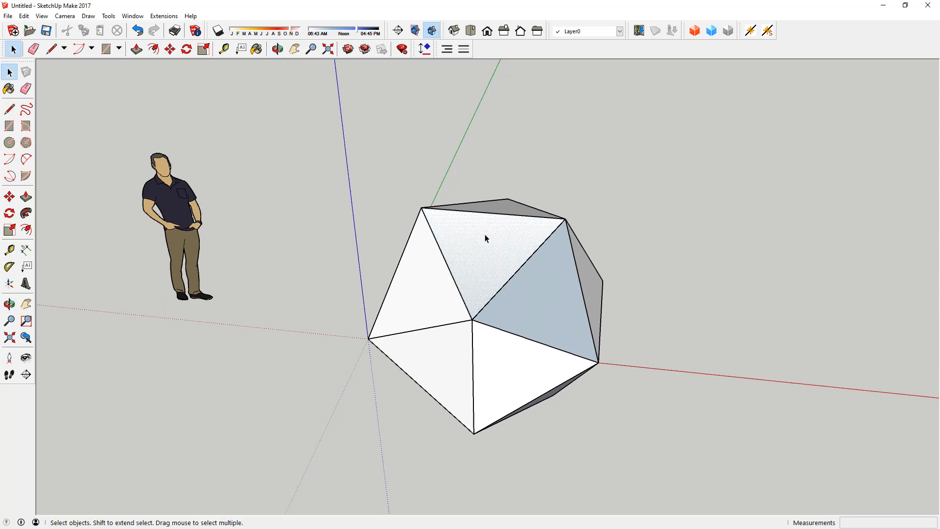
# Step: Copy one upper triangular face group about 2020 mm away from the icosahedron and delete that copy
pyautogui.click(478, 249)
pyautogui.press('m')
pyautogui.press('ctrl')
pyautogui.click(477, 250)
pyautogui.click(689, 264)
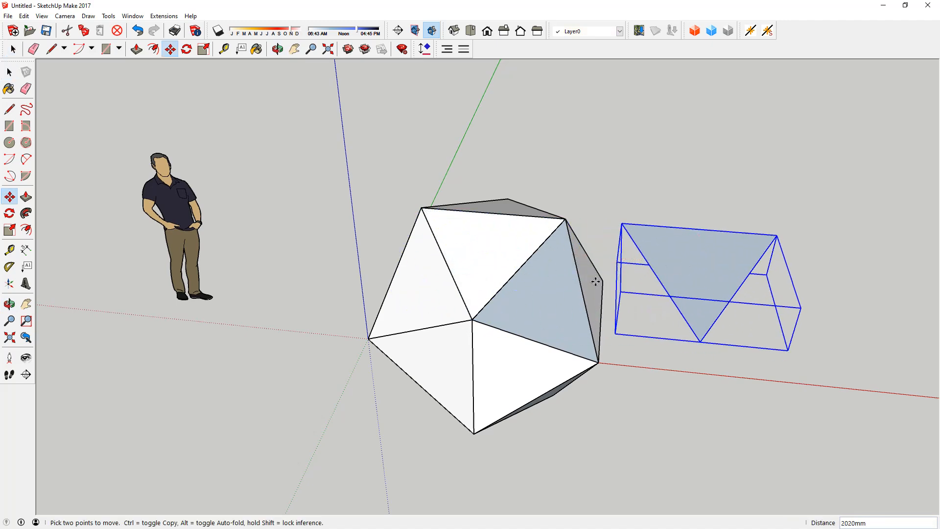
pyautogui.press('space')
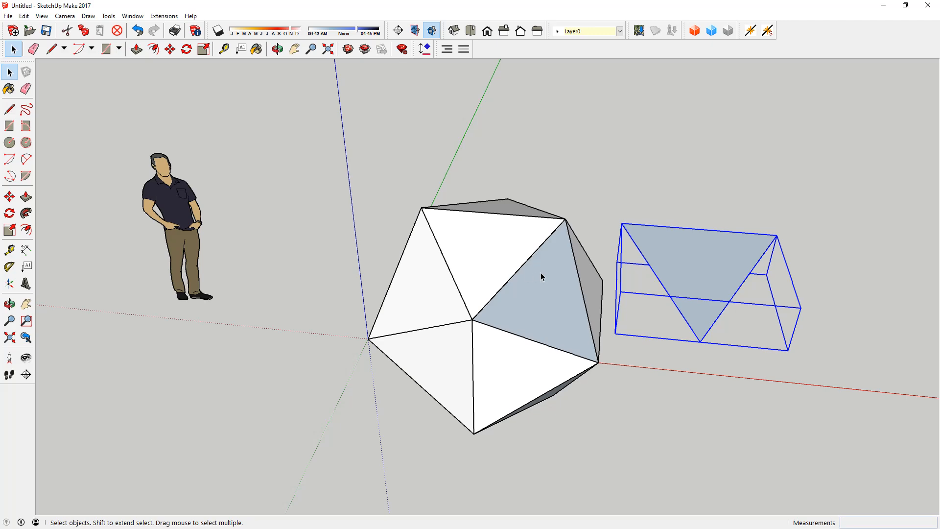
pyautogui.moveTo(418, 295); pyautogui.dragTo(465, 57, button='middle')
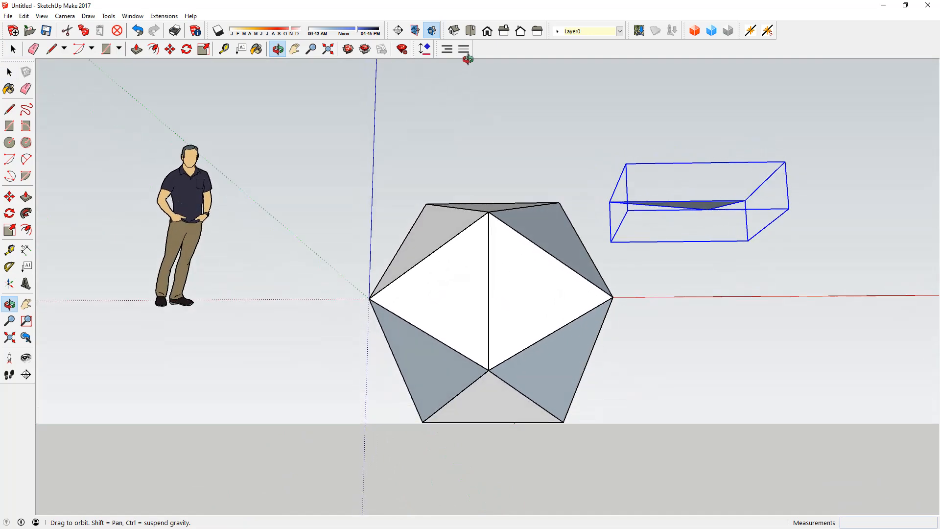
pyautogui.moveTo(588, 361); pyautogui.dragTo(787, 354, button='middle')
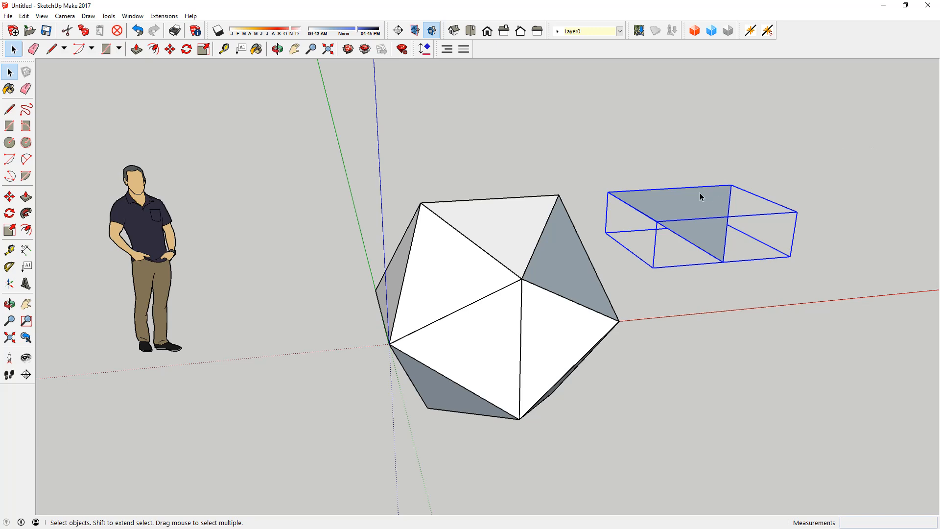
pyautogui.press('Delete')
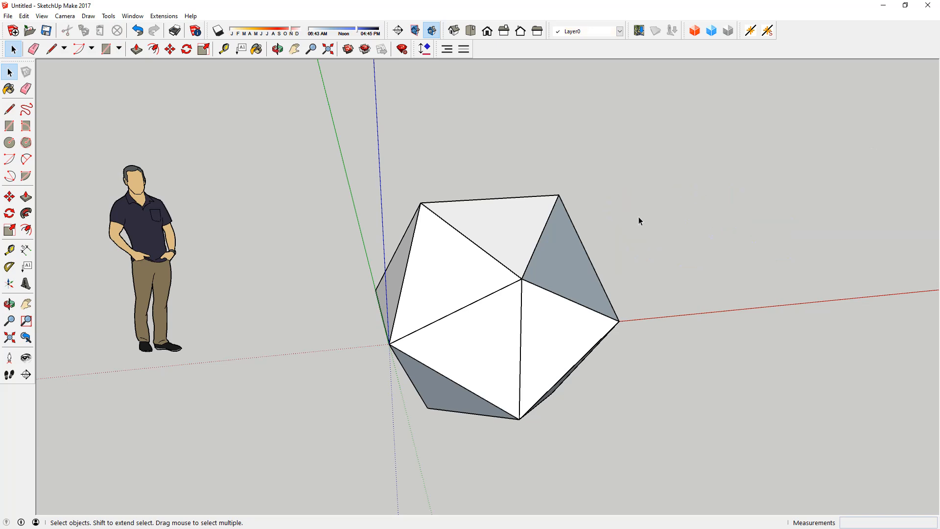
# Step: Delete the icosahedron's upper face beside the origin and move the inner rectangles group 2000 mm out through the shell along the red axis
pyautogui.hotkey('ctrl', 'z')
pyautogui.press('Delete')
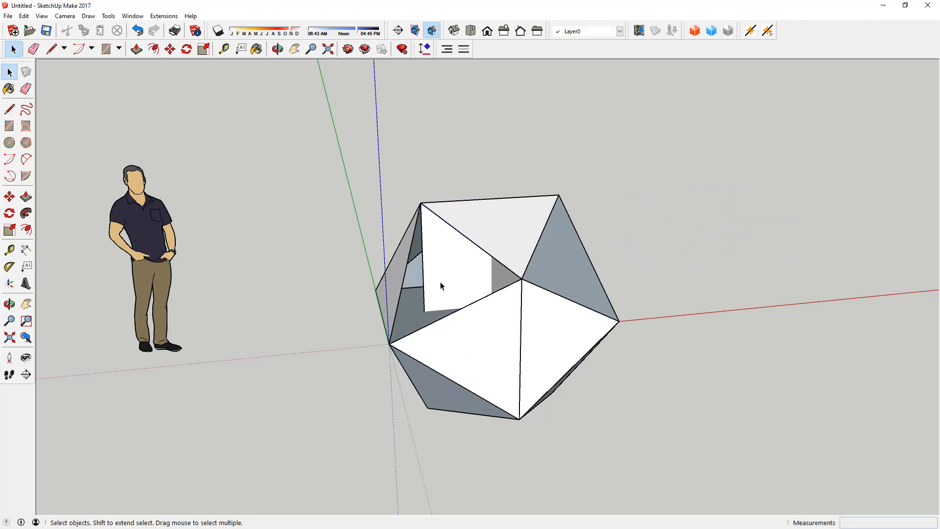
pyautogui.click(446, 289)
pyautogui.press('m')
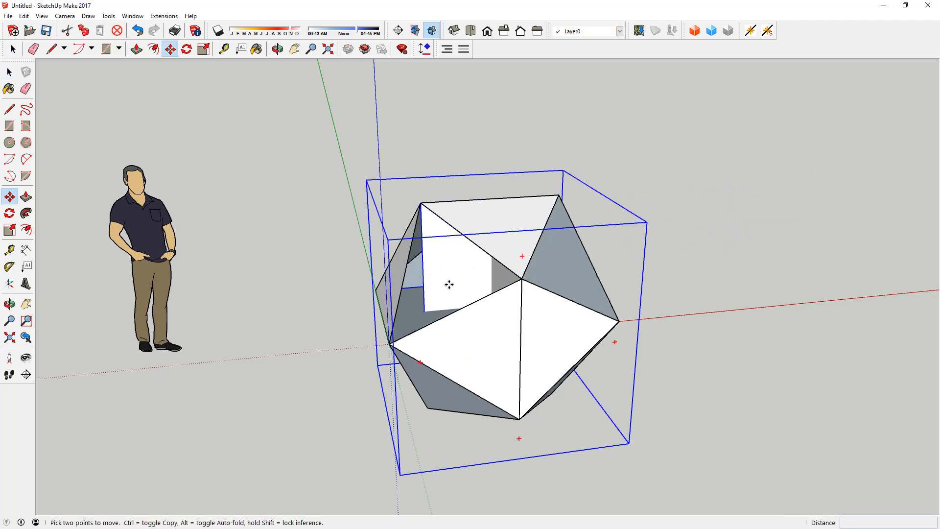
pyautogui.click(447, 286)
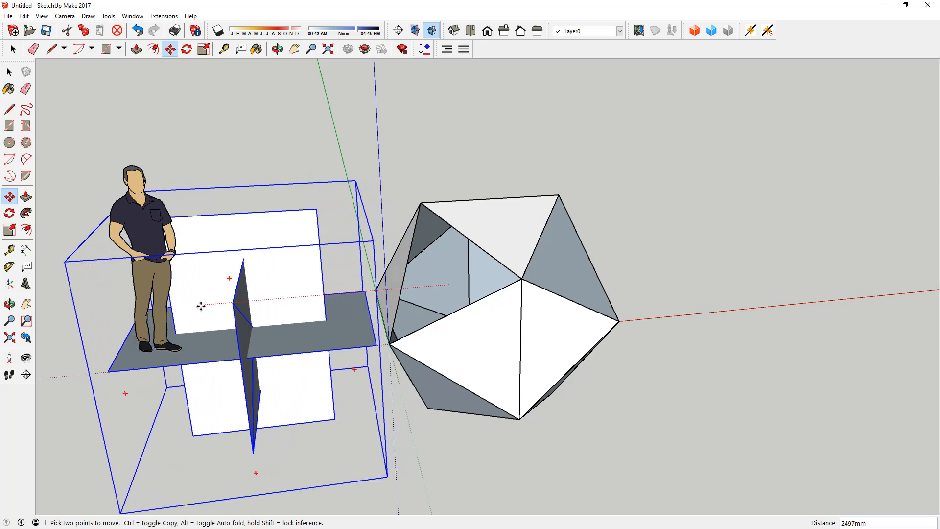
pyautogui.write('2000')
pyautogui.press('Return')
pyautogui.press('space')
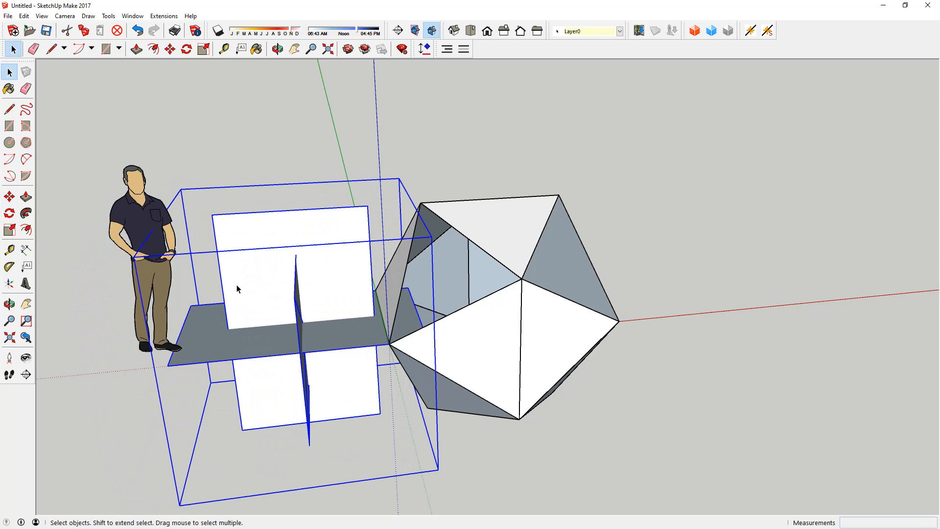
# Step: Move the rectangles group another 2000 mm away from the icosahedron along the red axis and clear the selection
pyautogui.press('m')
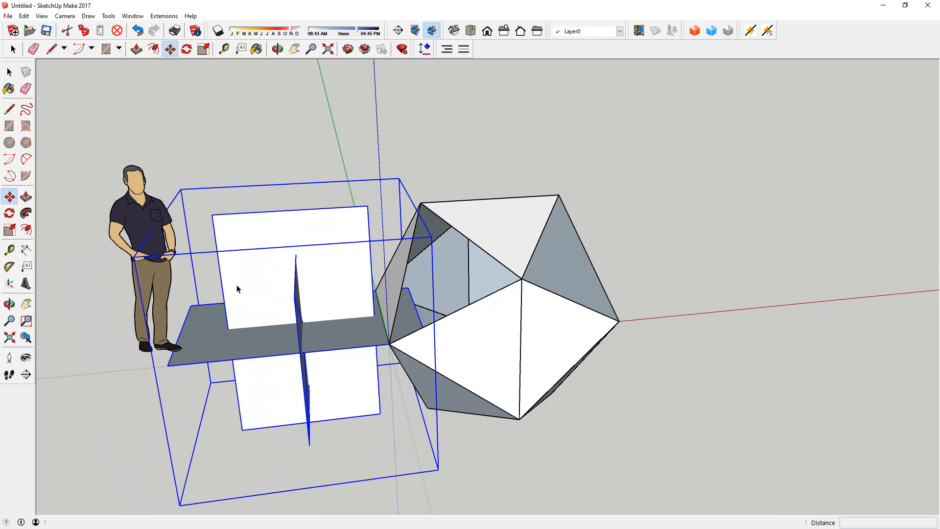
pyautogui.click(325, 269)
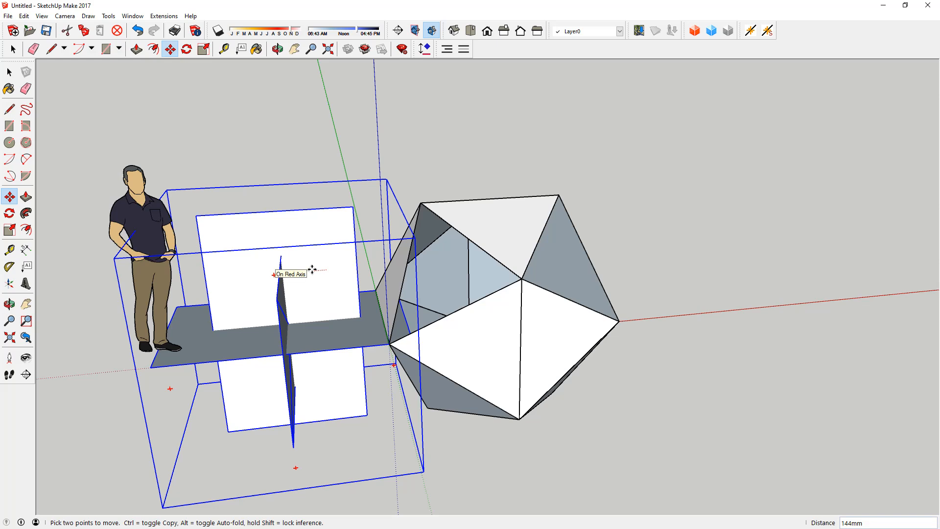
pyautogui.write('-2000')
pyautogui.press('Return')
pyautogui.press('space')
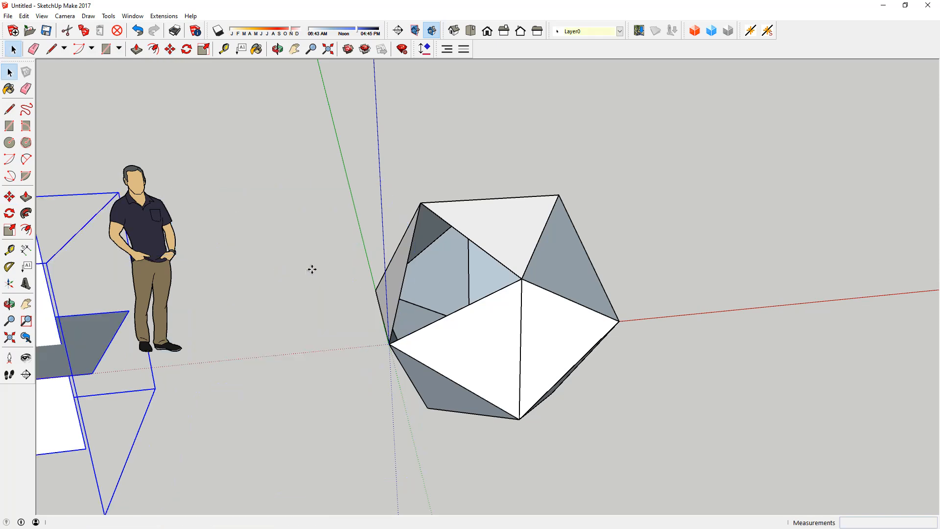
pyautogui.click(679, 231)
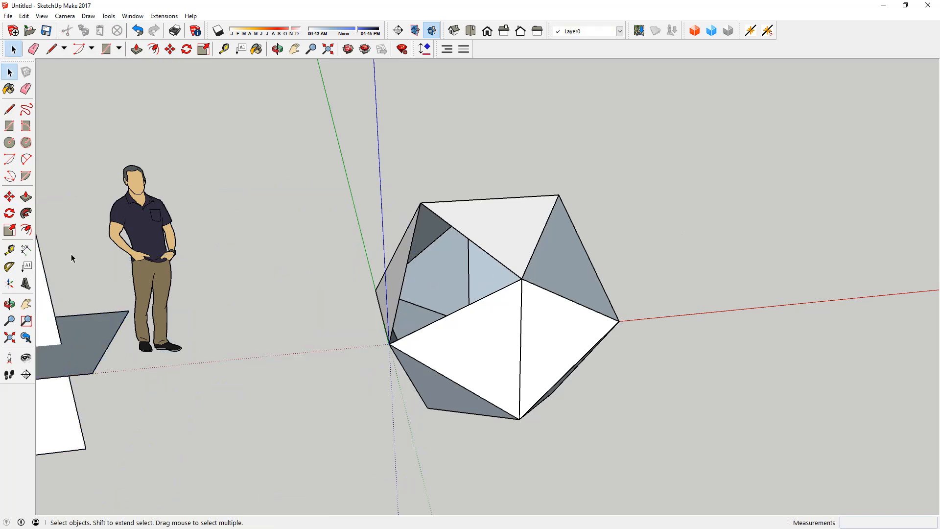
# Step: Select all the icosahedron's face groups and copy them 5 m along the red axis, away from the rectangles
pyautogui.moveTo(479, 225); pyautogui.dragTo(377, 189, button='middle')
pyautogui.moveTo(287, 159); pyautogui.dragTo(706, 465)
pyautogui.press('m')
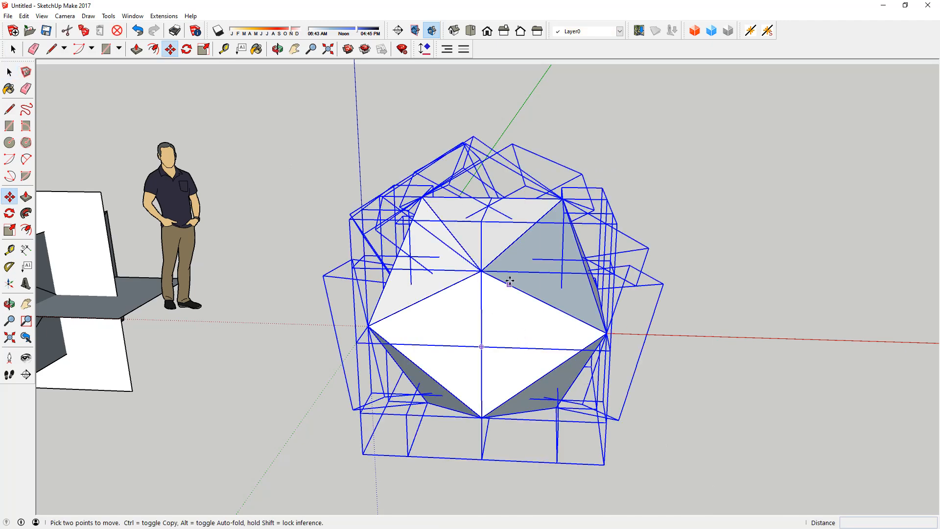
pyautogui.click(481, 271)
pyautogui.press('ctrl')
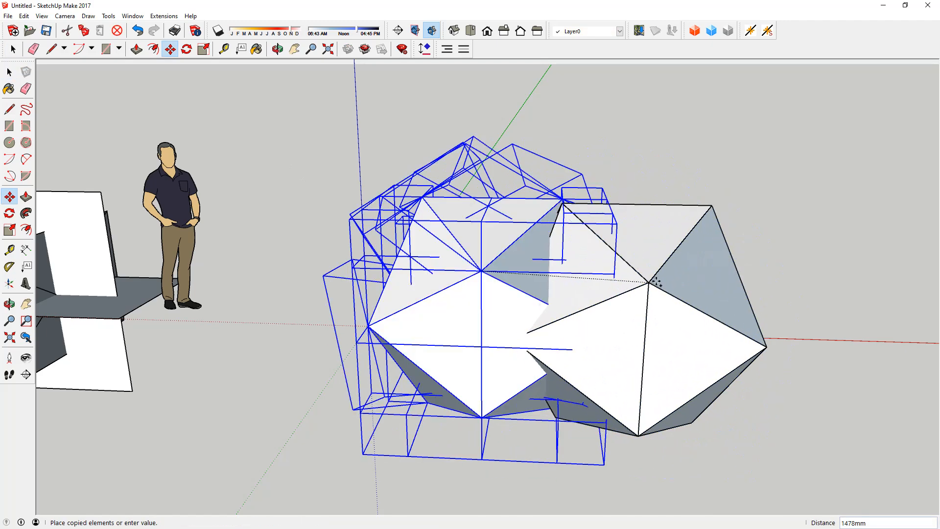
pyautogui.scroll(-4, 664, 279)
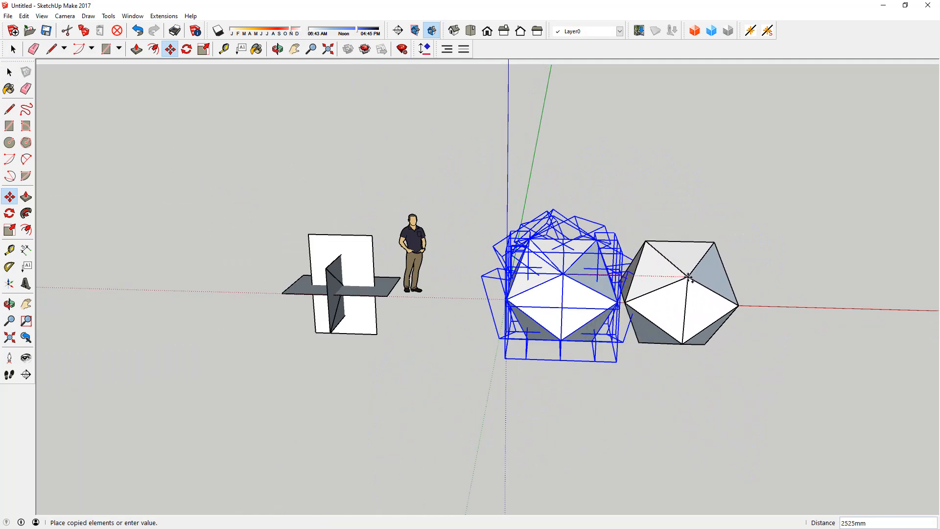
pyautogui.write('5')
pyautogui.press('Return')
pyautogui.press('space')
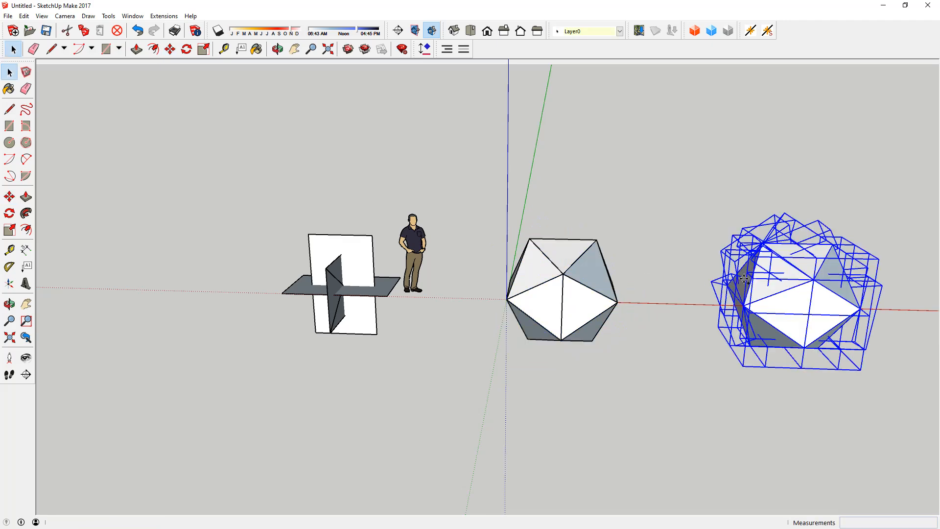
# Step: Explode all face groups of the copied icosahedron into loose geometry
pyautogui.scroll(-3, 703, 276)
pyautogui.scroll(3, 629, 278)
pyautogui.rightClick(641, 288)
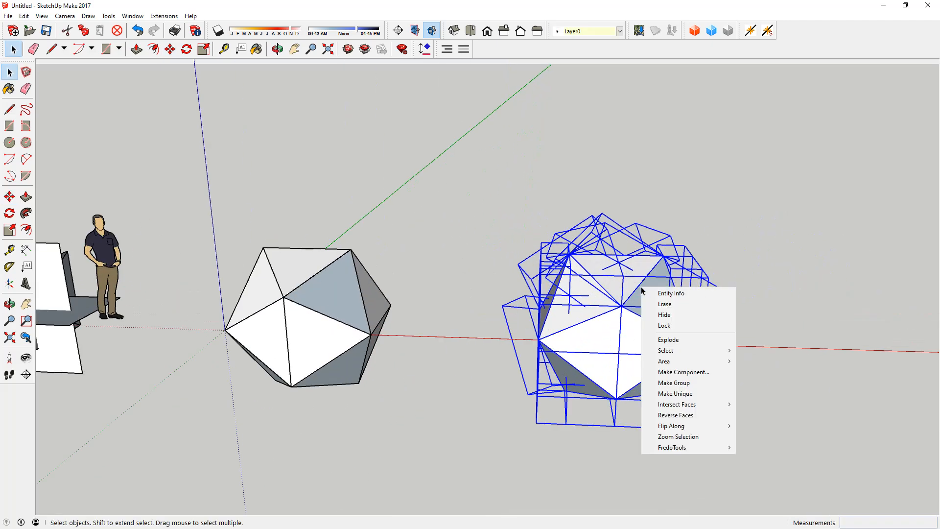
pyautogui.click(676, 340)
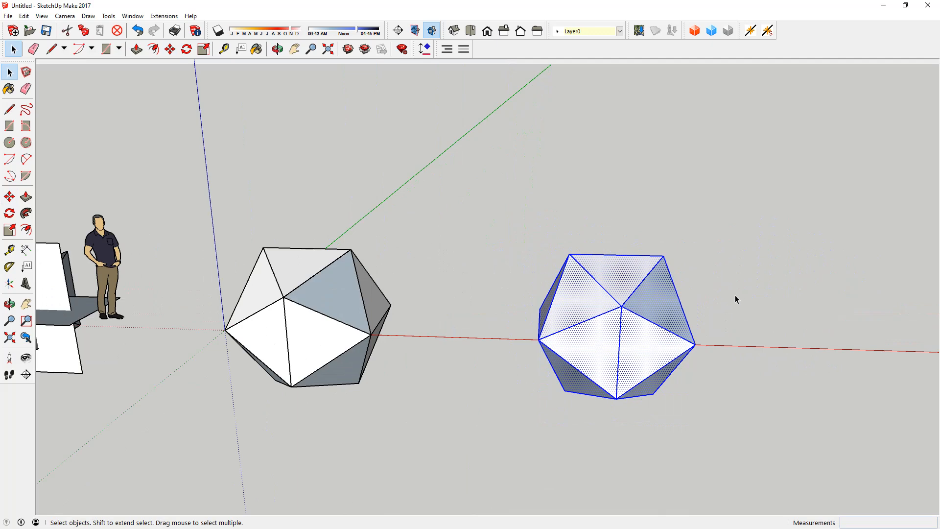
pyautogui.moveTo(600, 357); pyautogui.dragTo(693, 293, button='middle')
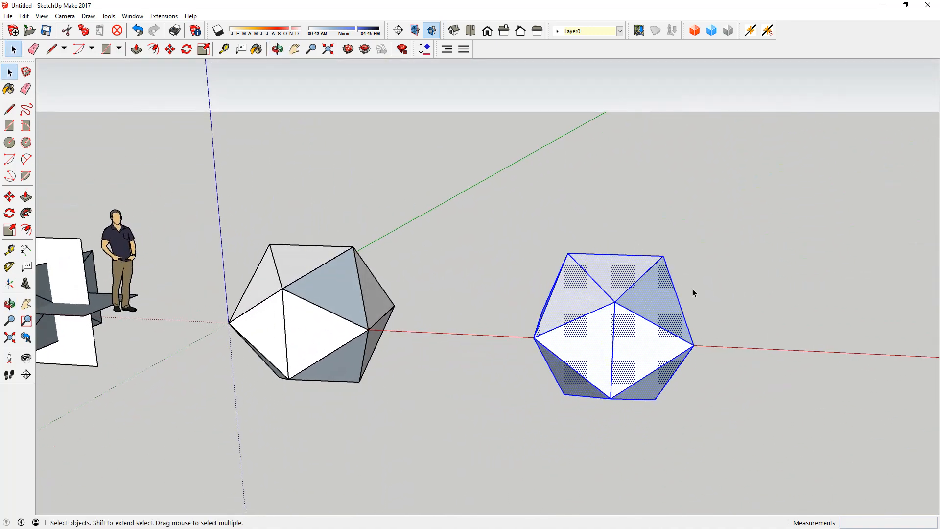
# Step: Clear the selection and try to move the front white triangular face of the exploded icosahedron copy
pyautogui.click(680, 434)
pyautogui.moveTo(497, 444); pyautogui.dragTo(732, 368, button='middle')
pyautogui.moveTo(476, 434); pyautogui.dragTo(409, 255, button='middle')
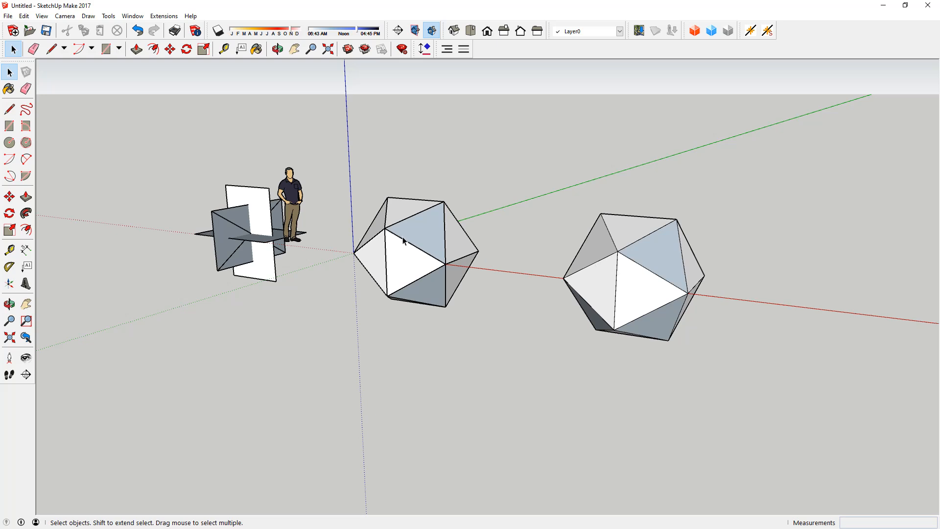
pyautogui.click(629, 294)
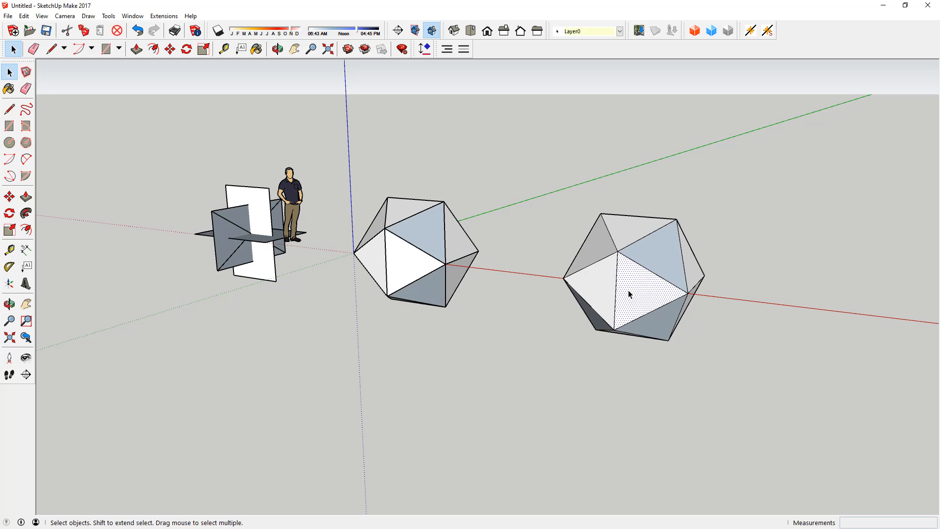
pyautogui.press('m')
pyautogui.click(627, 294)
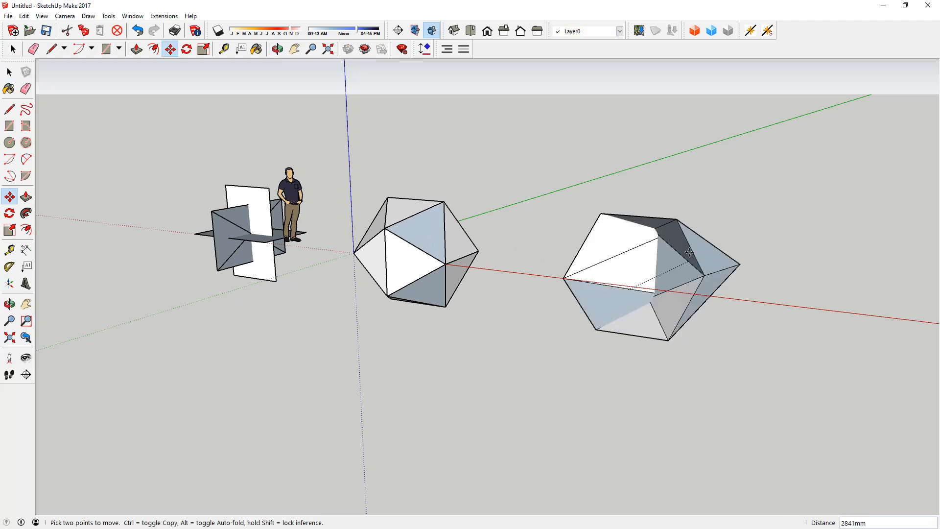
pyautogui.moveTo(600, 277); pyautogui.dragTo(713, 323, button='middle')
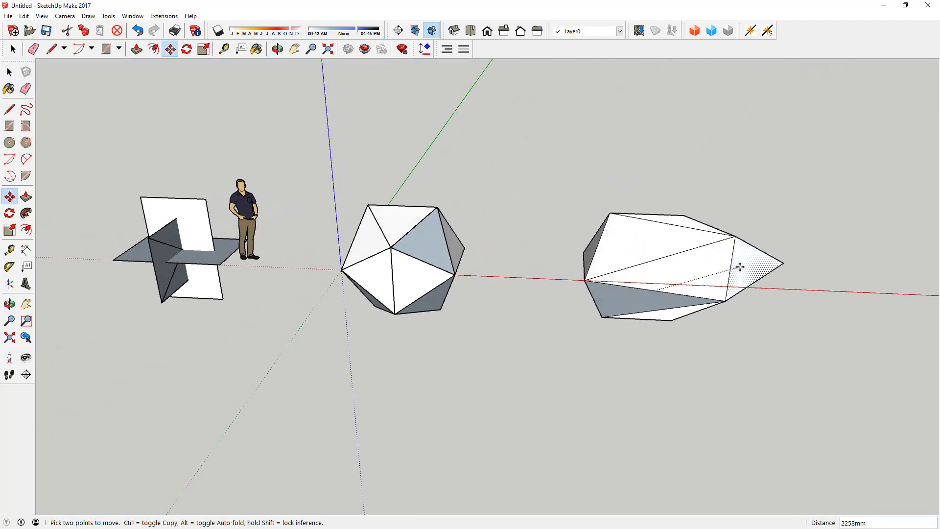
pyautogui.moveTo(588, 228); pyautogui.dragTo(502, 246, button='middle')
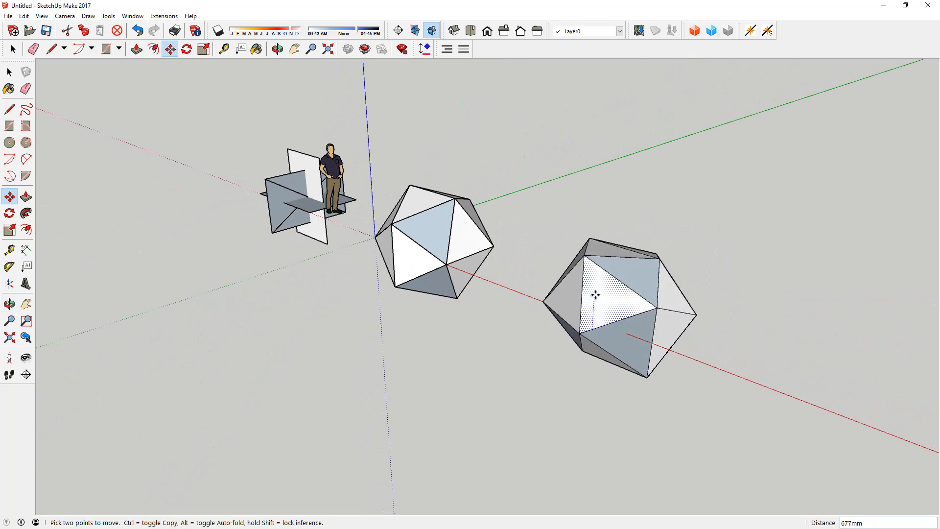
pyautogui.press('Escape')
pyautogui.press('space')
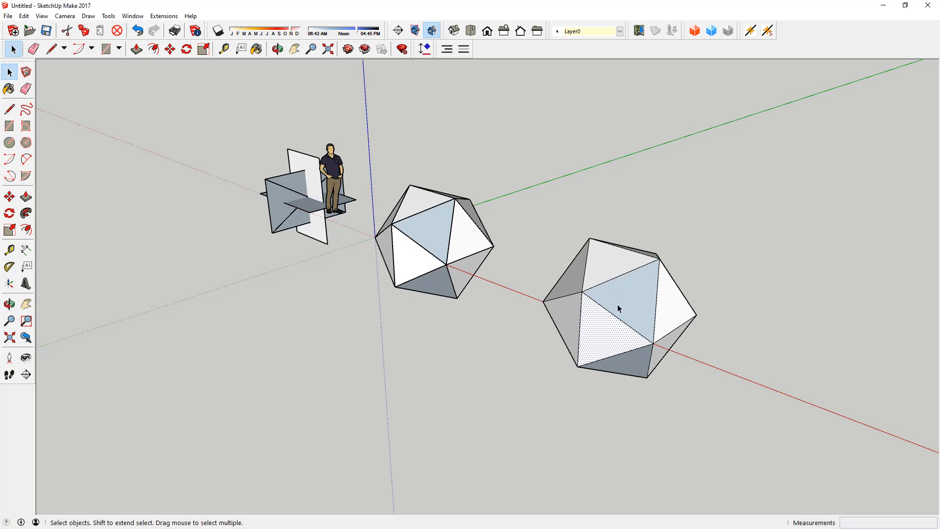
# Step: Try to move a white face on the opposite side of the exploded icosahedron copy
pyautogui.moveTo(635, 283); pyautogui.dragTo(361, 252)
pyautogui.press('space')
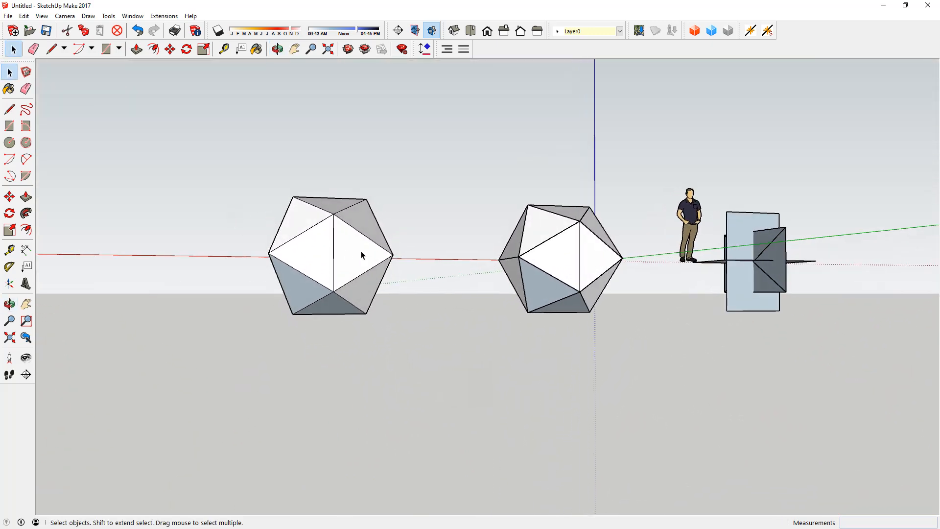
pyautogui.click(345, 254)
pyautogui.press('m')
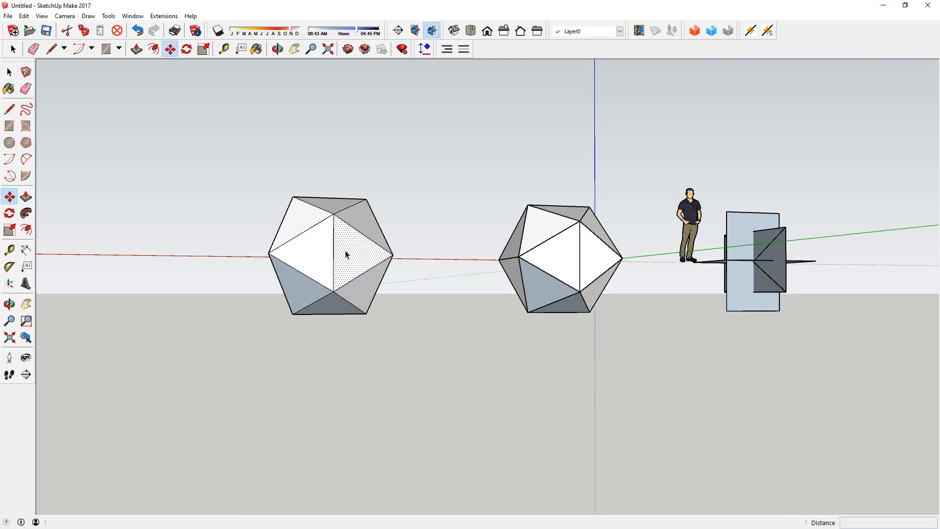
pyautogui.click(345, 253)
pyautogui.press('Escape')
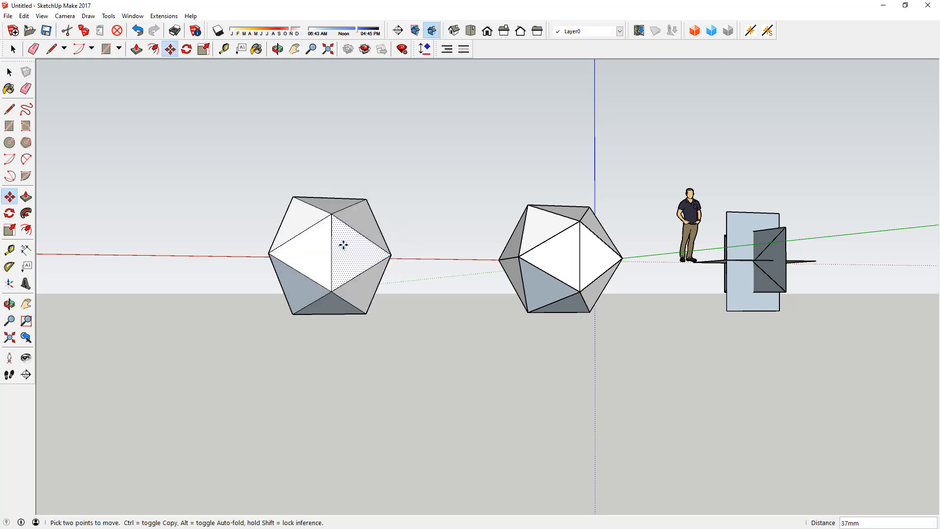
# Step: Try to move the lower triangular face adjoining that white face on the exploded icosahedron copy
pyautogui.press('space')
pyautogui.click(357, 286)
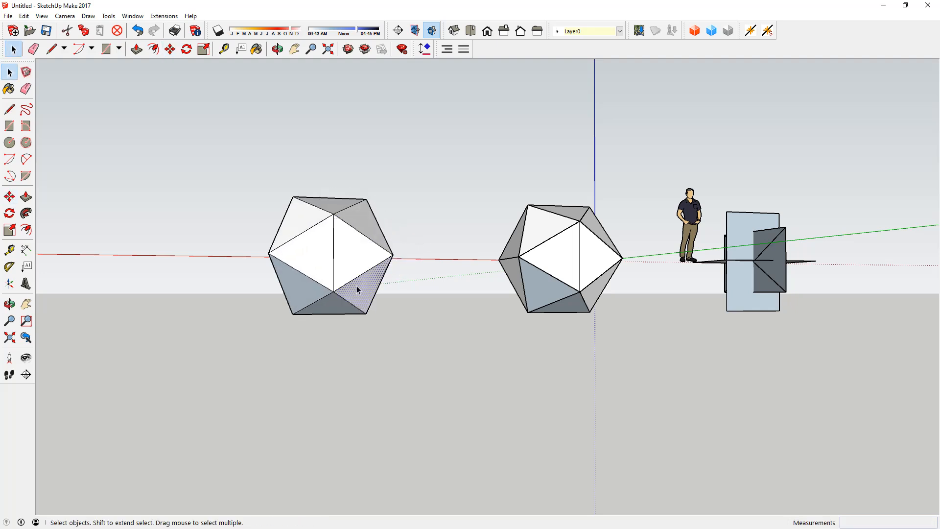
pyautogui.press('m')
pyautogui.click(357, 286)
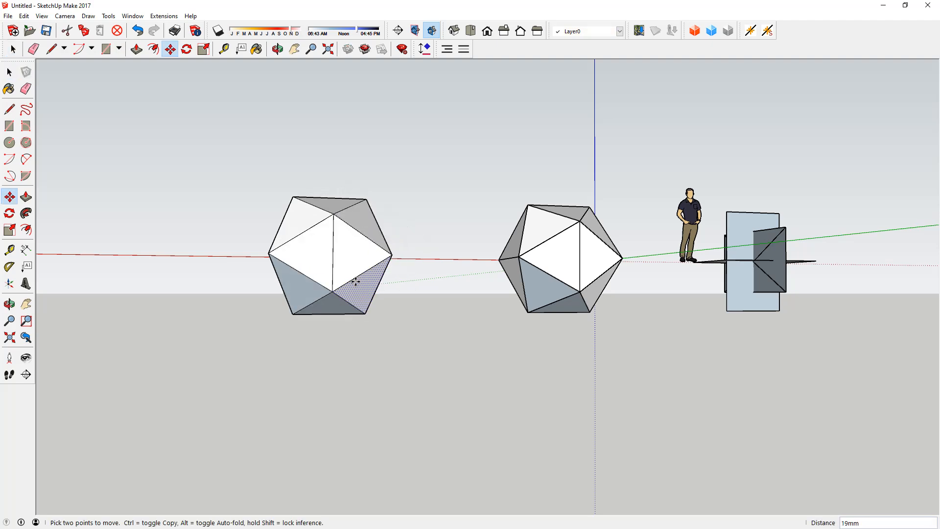
pyautogui.moveTo(355, 282); pyautogui.dragTo(195, 273, button='middle')
pyautogui.press('space')
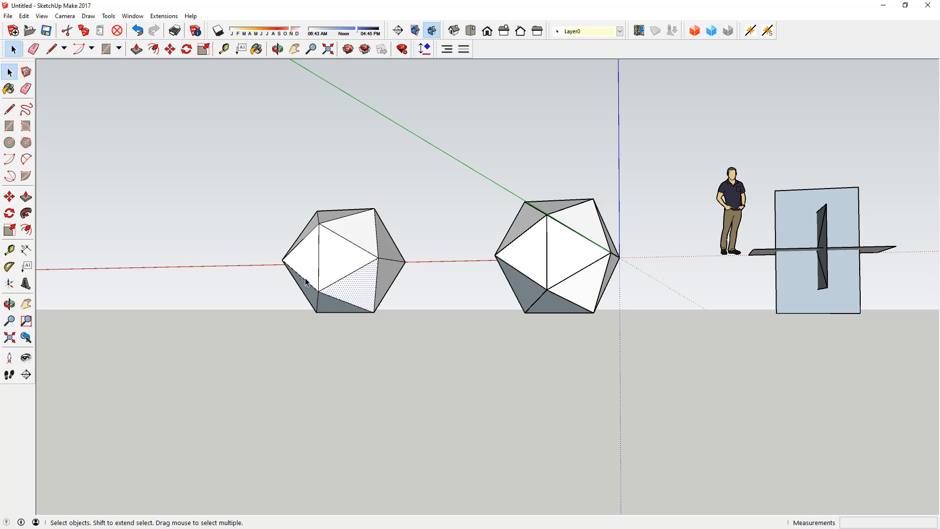
# Step: Try to move a dark triangular face on the underside of the exploded icosahedron copy
pyautogui.moveTo(306, 281); pyautogui.dragTo(374, 220, button='middle')
pyautogui.click(319, 299)
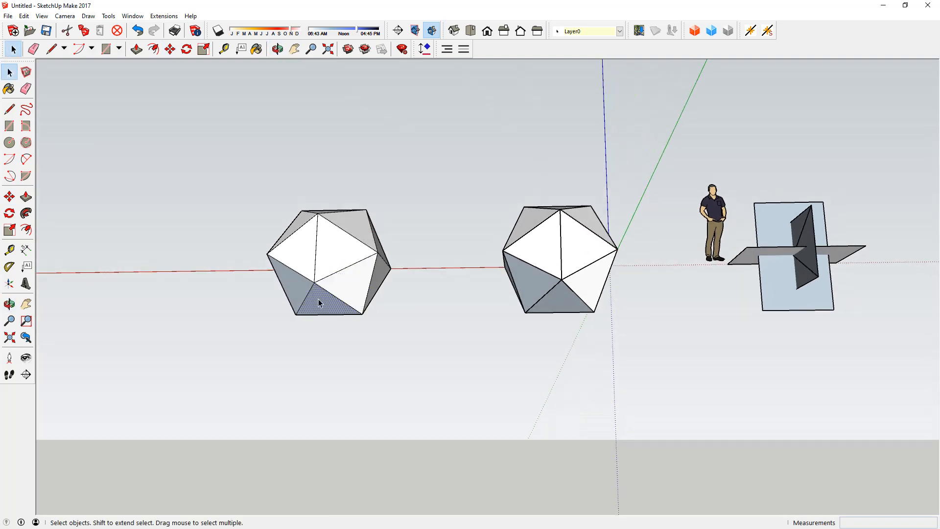
pyautogui.press('m')
pyautogui.click(319, 299)
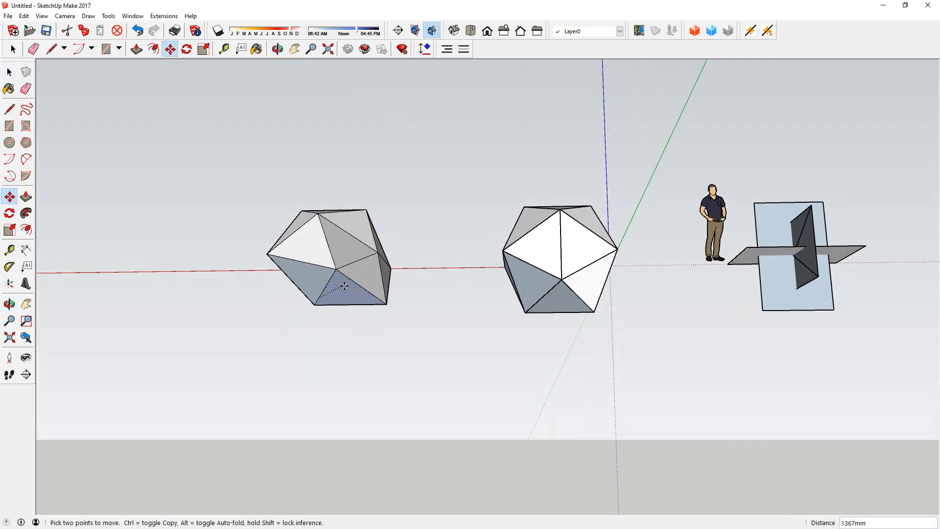
pyautogui.press('space')
pyautogui.press('m')
pyautogui.click(296, 287)
pyautogui.press('space')
pyautogui.moveTo(322, 310); pyautogui.dragTo(609, 390, button='middle')
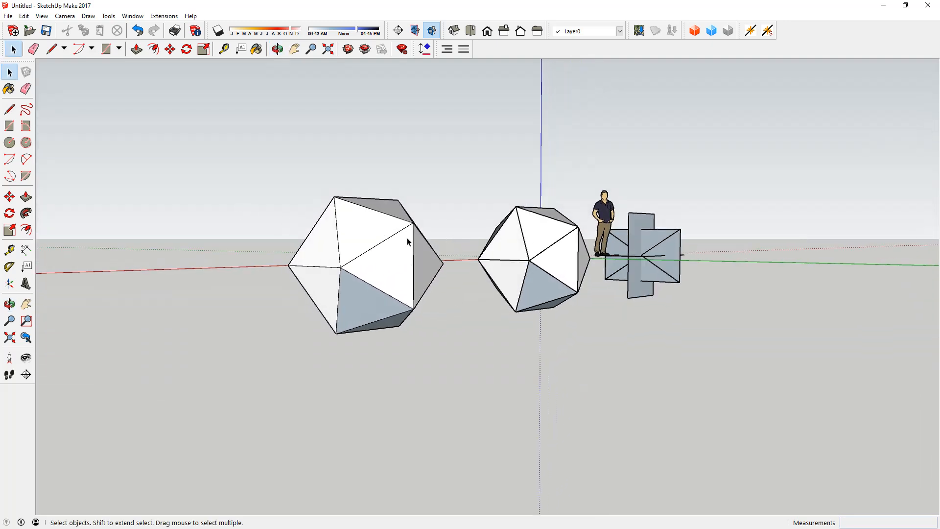
# Step: Try to move the lower white face beside the exploded copy's outer corner on the red axis
pyautogui.click(328, 285)
pyautogui.press('l')
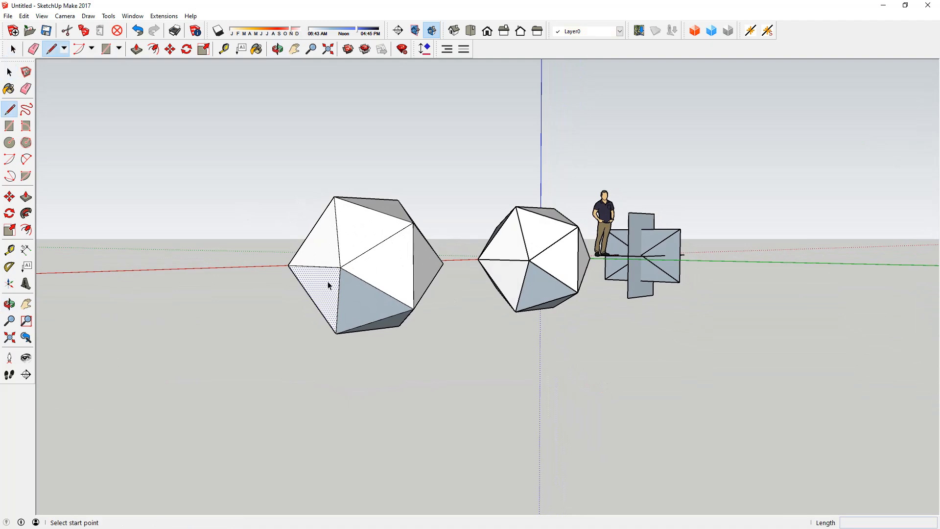
pyautogui.press('m')
pyautogui.click(328, 280)
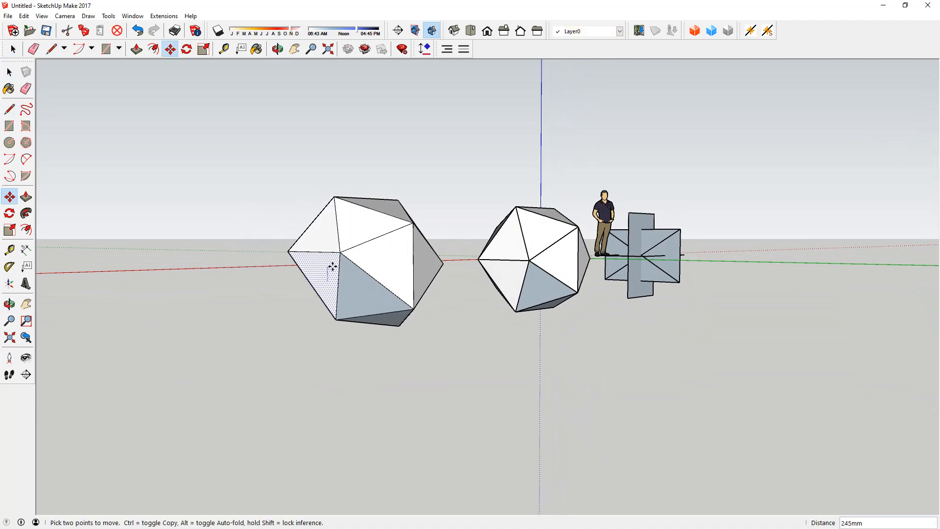
pyautogui.press('space')
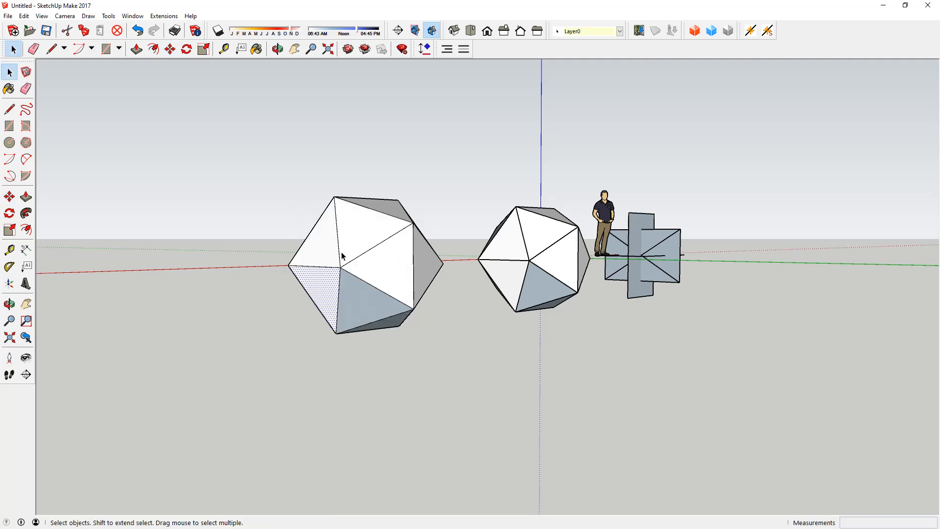
pyautogui.moveTo(332, 262); pyautogui.dragTo(692, 292, button='middle')
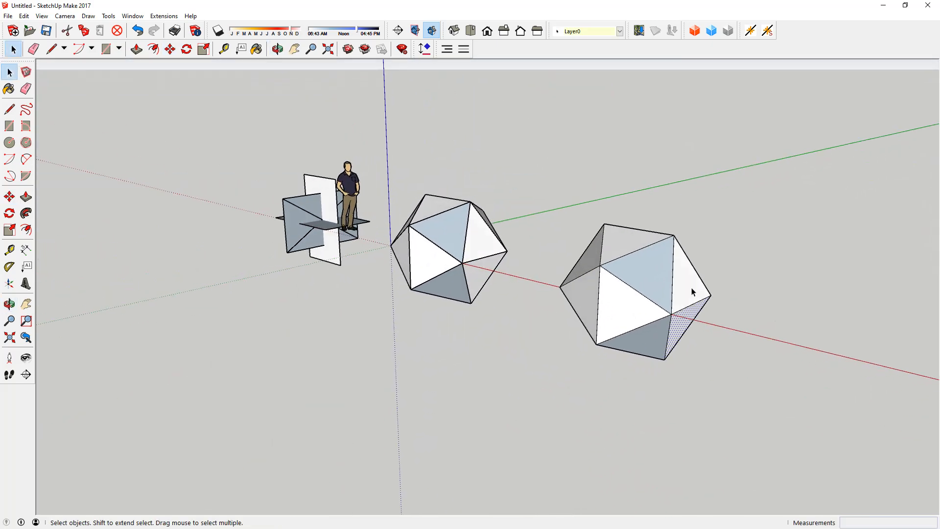
# Step: Select the entire exploded icosahedron copy and delete it, keeping the grouped original at the origin
pyautogui.moveTo(544, 343); pyautogui.dragTo(620, 342, button='middle')
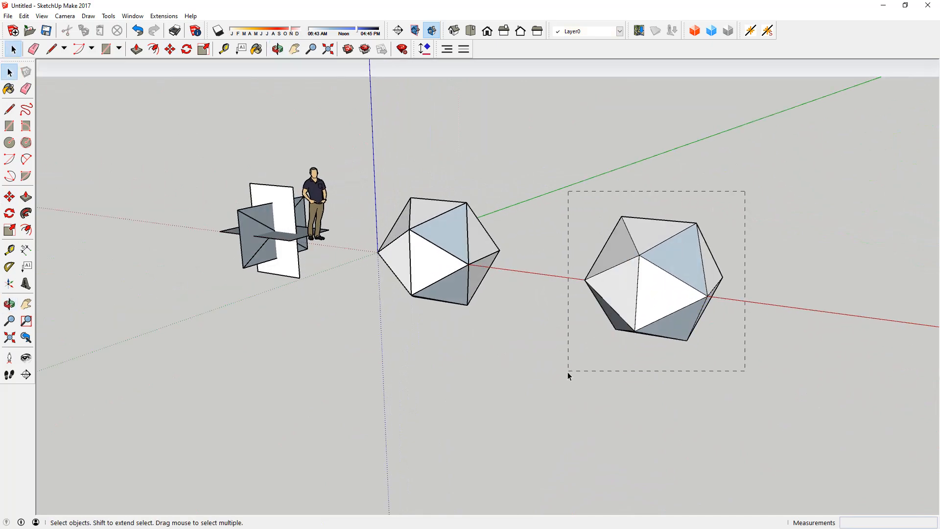
pyautogui.moveTo(570, 371); pyautogui.dragTo(567, 375)
pyautogui.press('Delete')
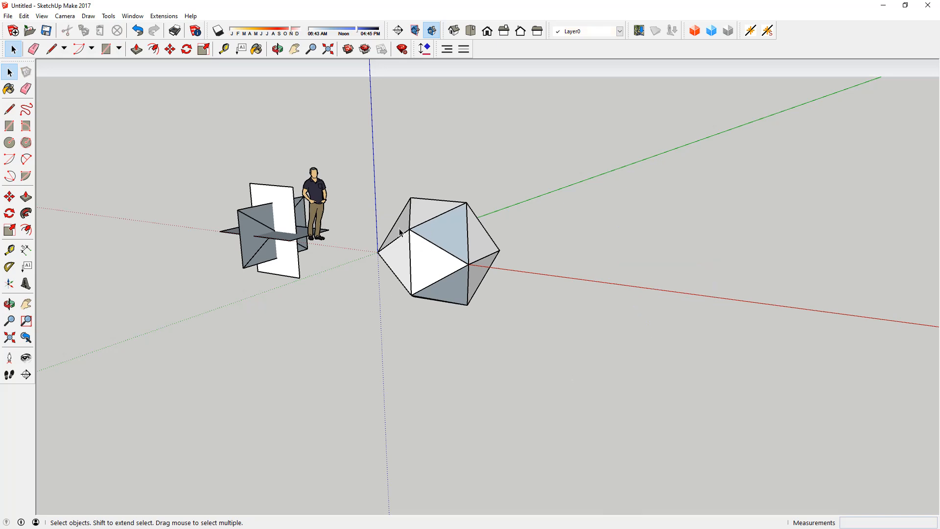
pyautogui.moveTo(399, 232); pyautogui.dragTo(603, 231, button='middle')
pyautogui.moveTo(473, 258); pyautogui.dragTo(403, 252, button='middle')
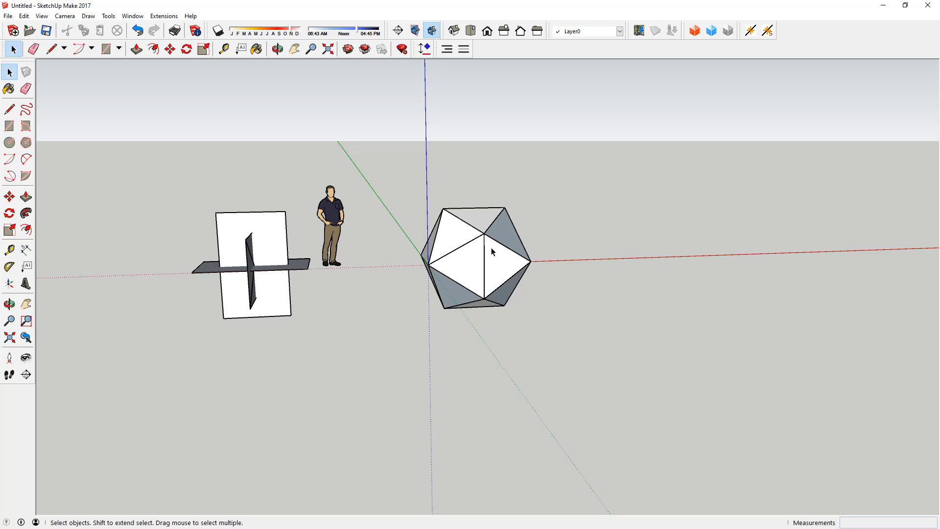
pyautogui.moveTo(493, 248); pyautogui.dragTo(473, 248, button='middle')
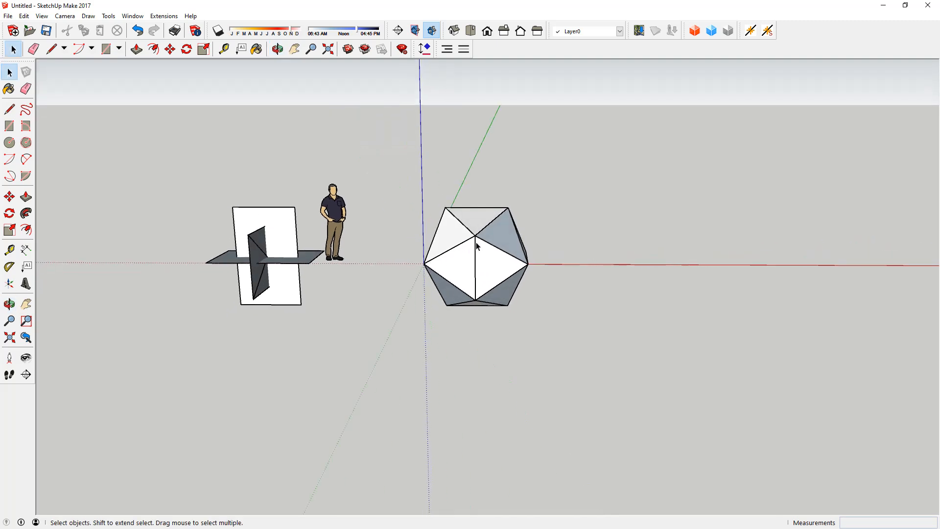